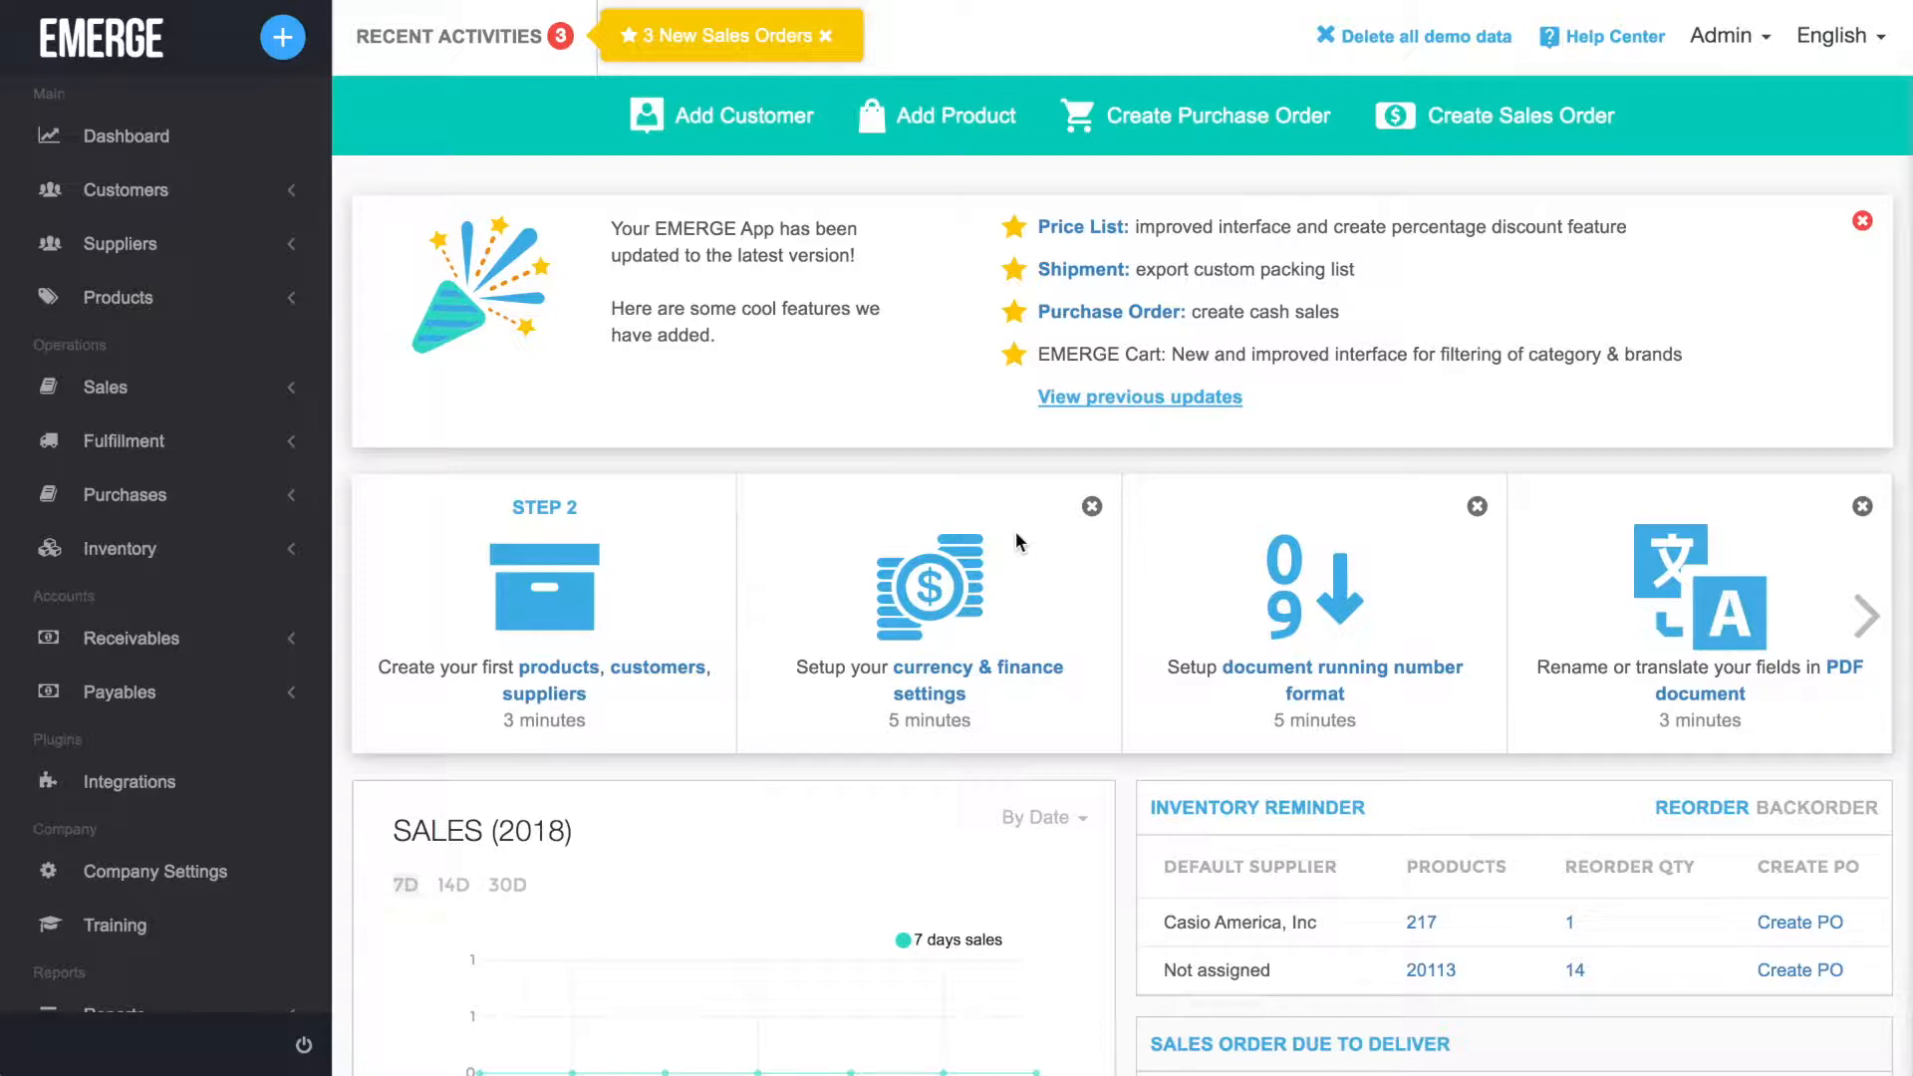
Review the list of locations in the general setup and the company addresses in the basic company settings.
left_click(148, 875)
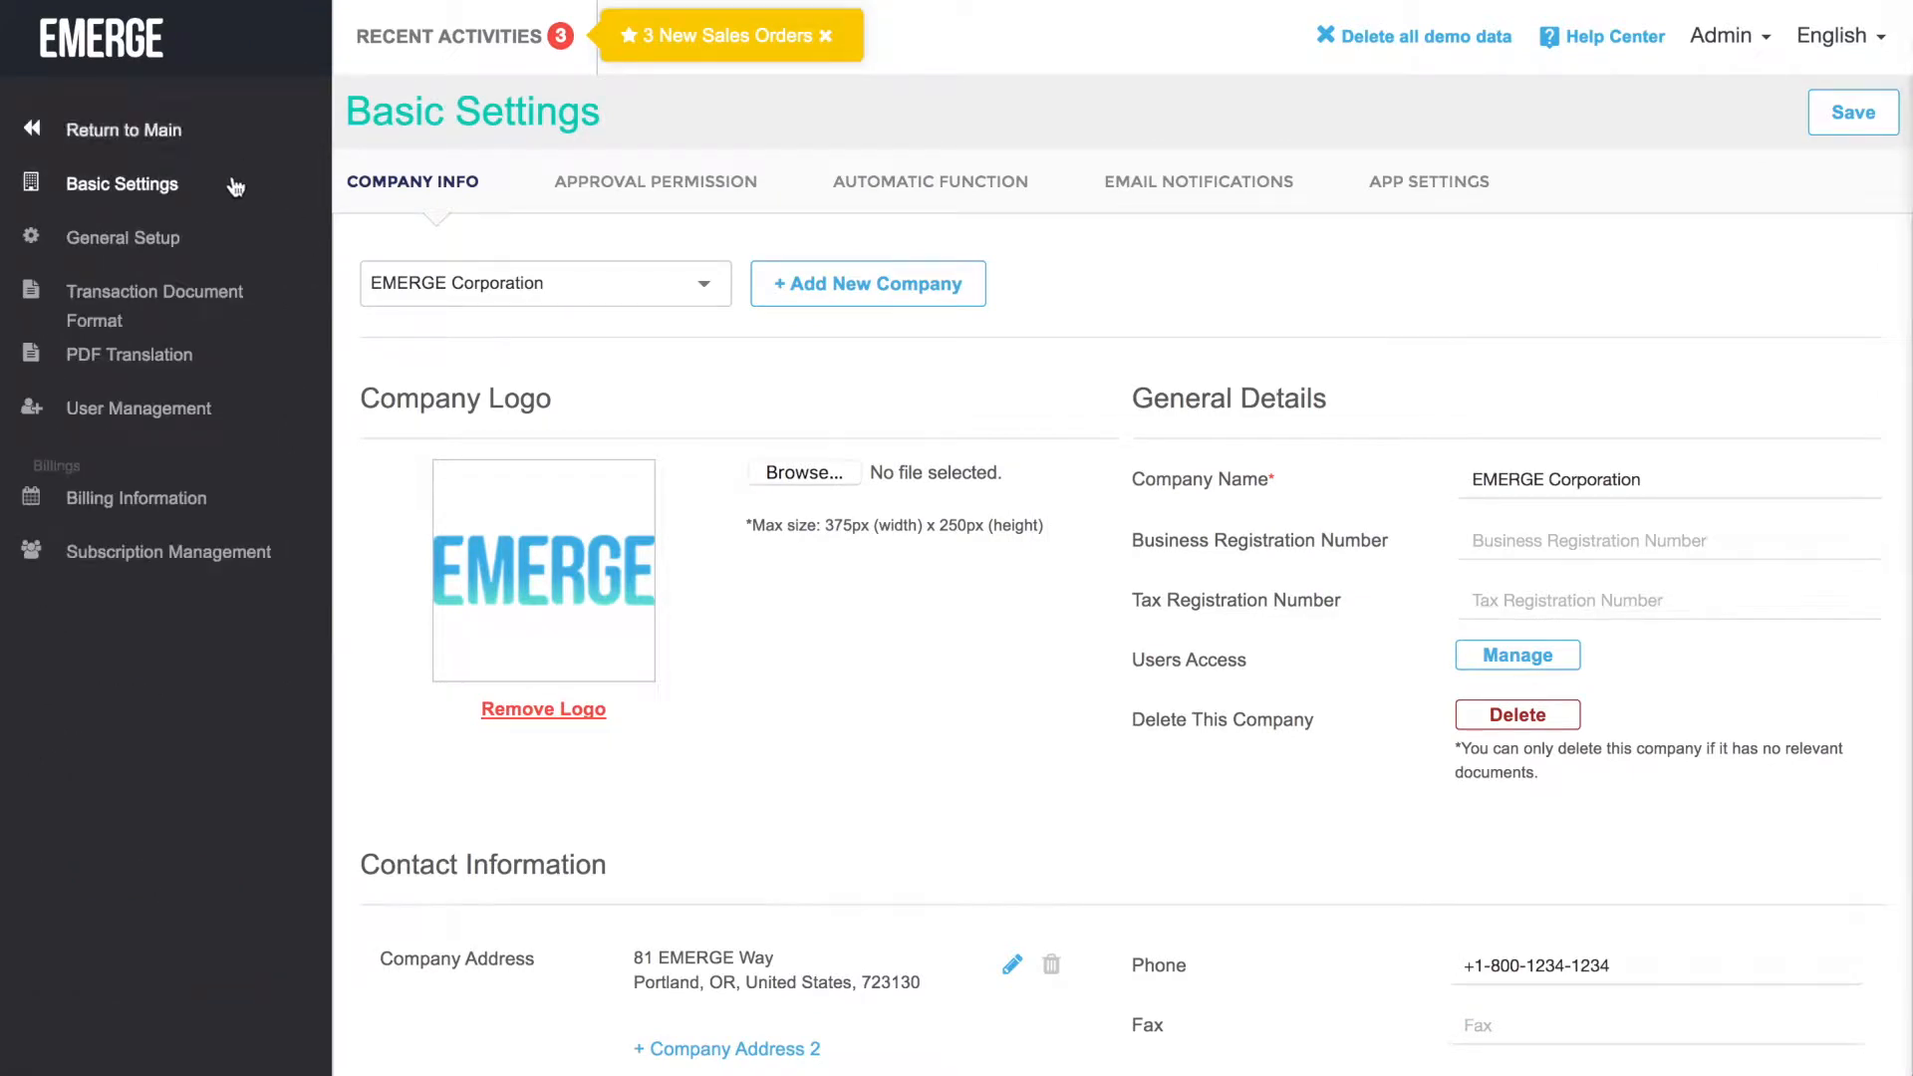
left_click(140, 248)
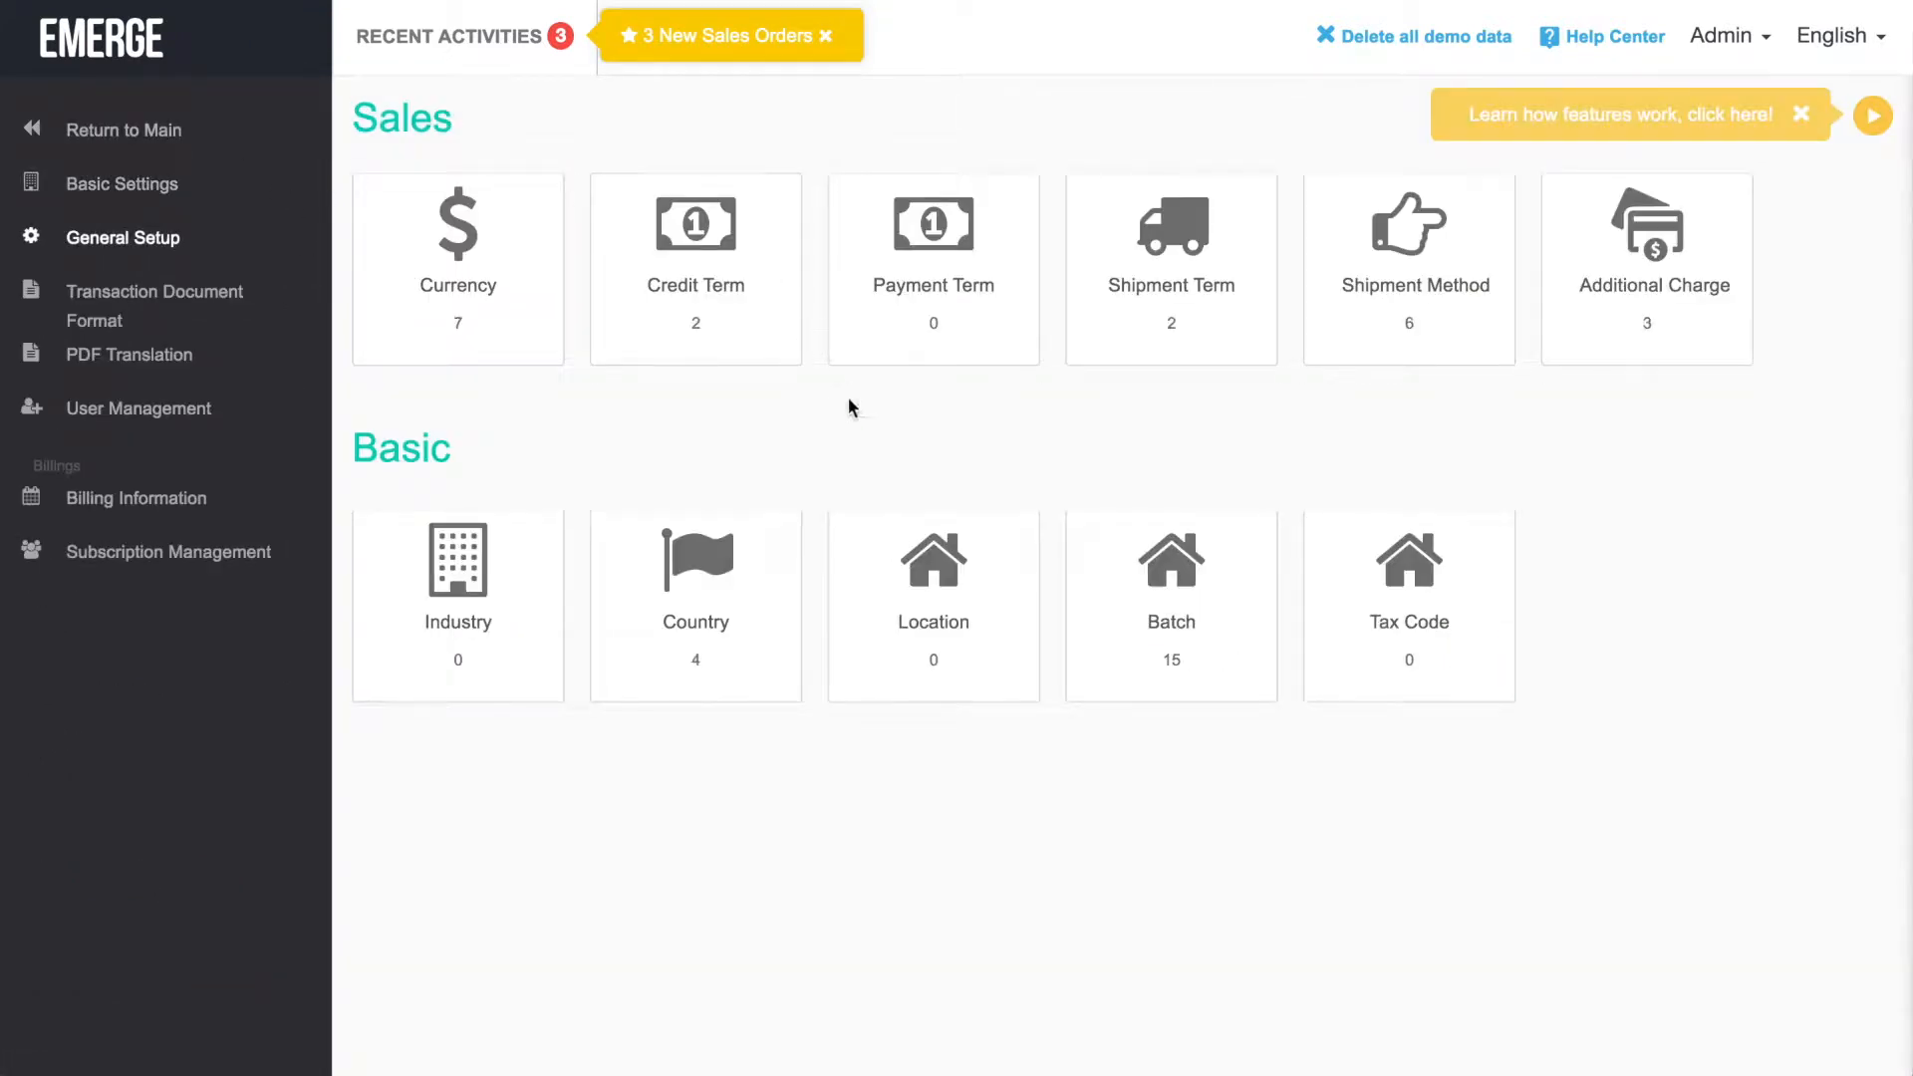
left_click(973, 573)
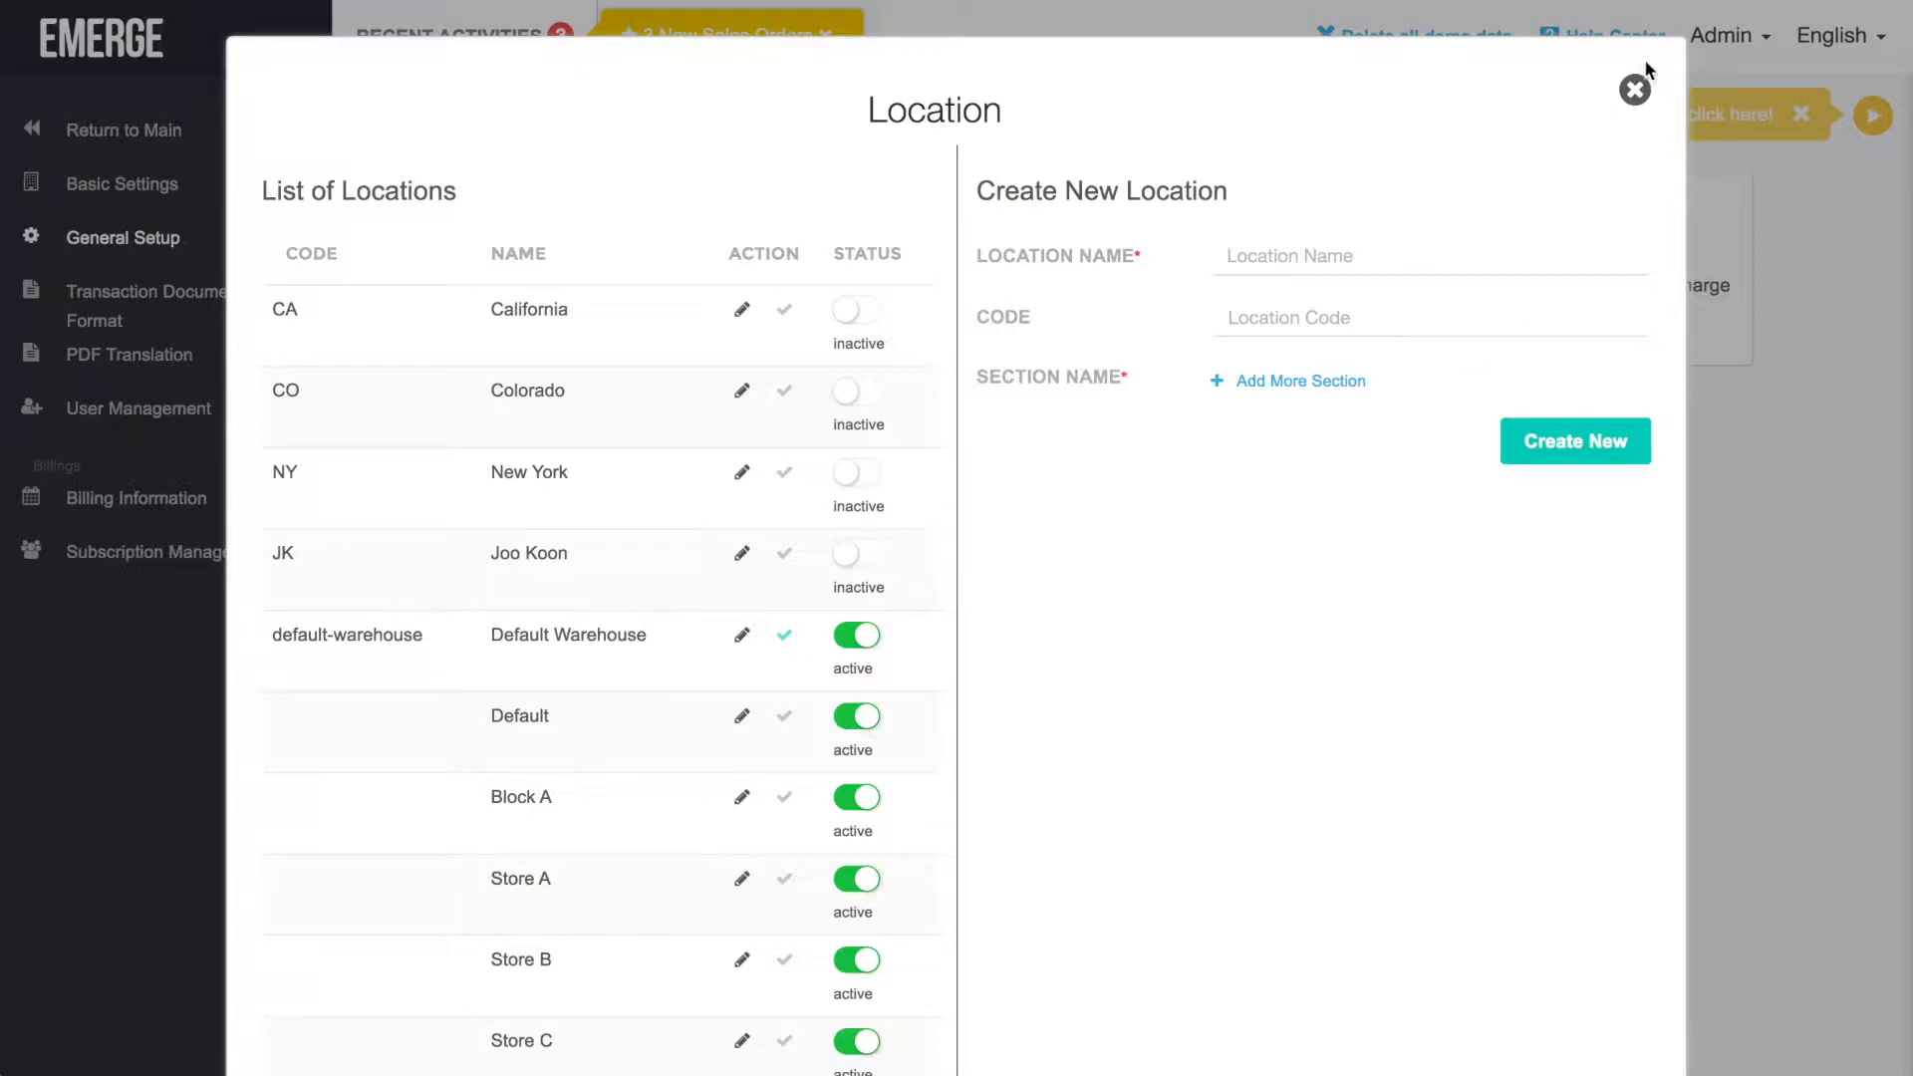
left_click(1634, 89)
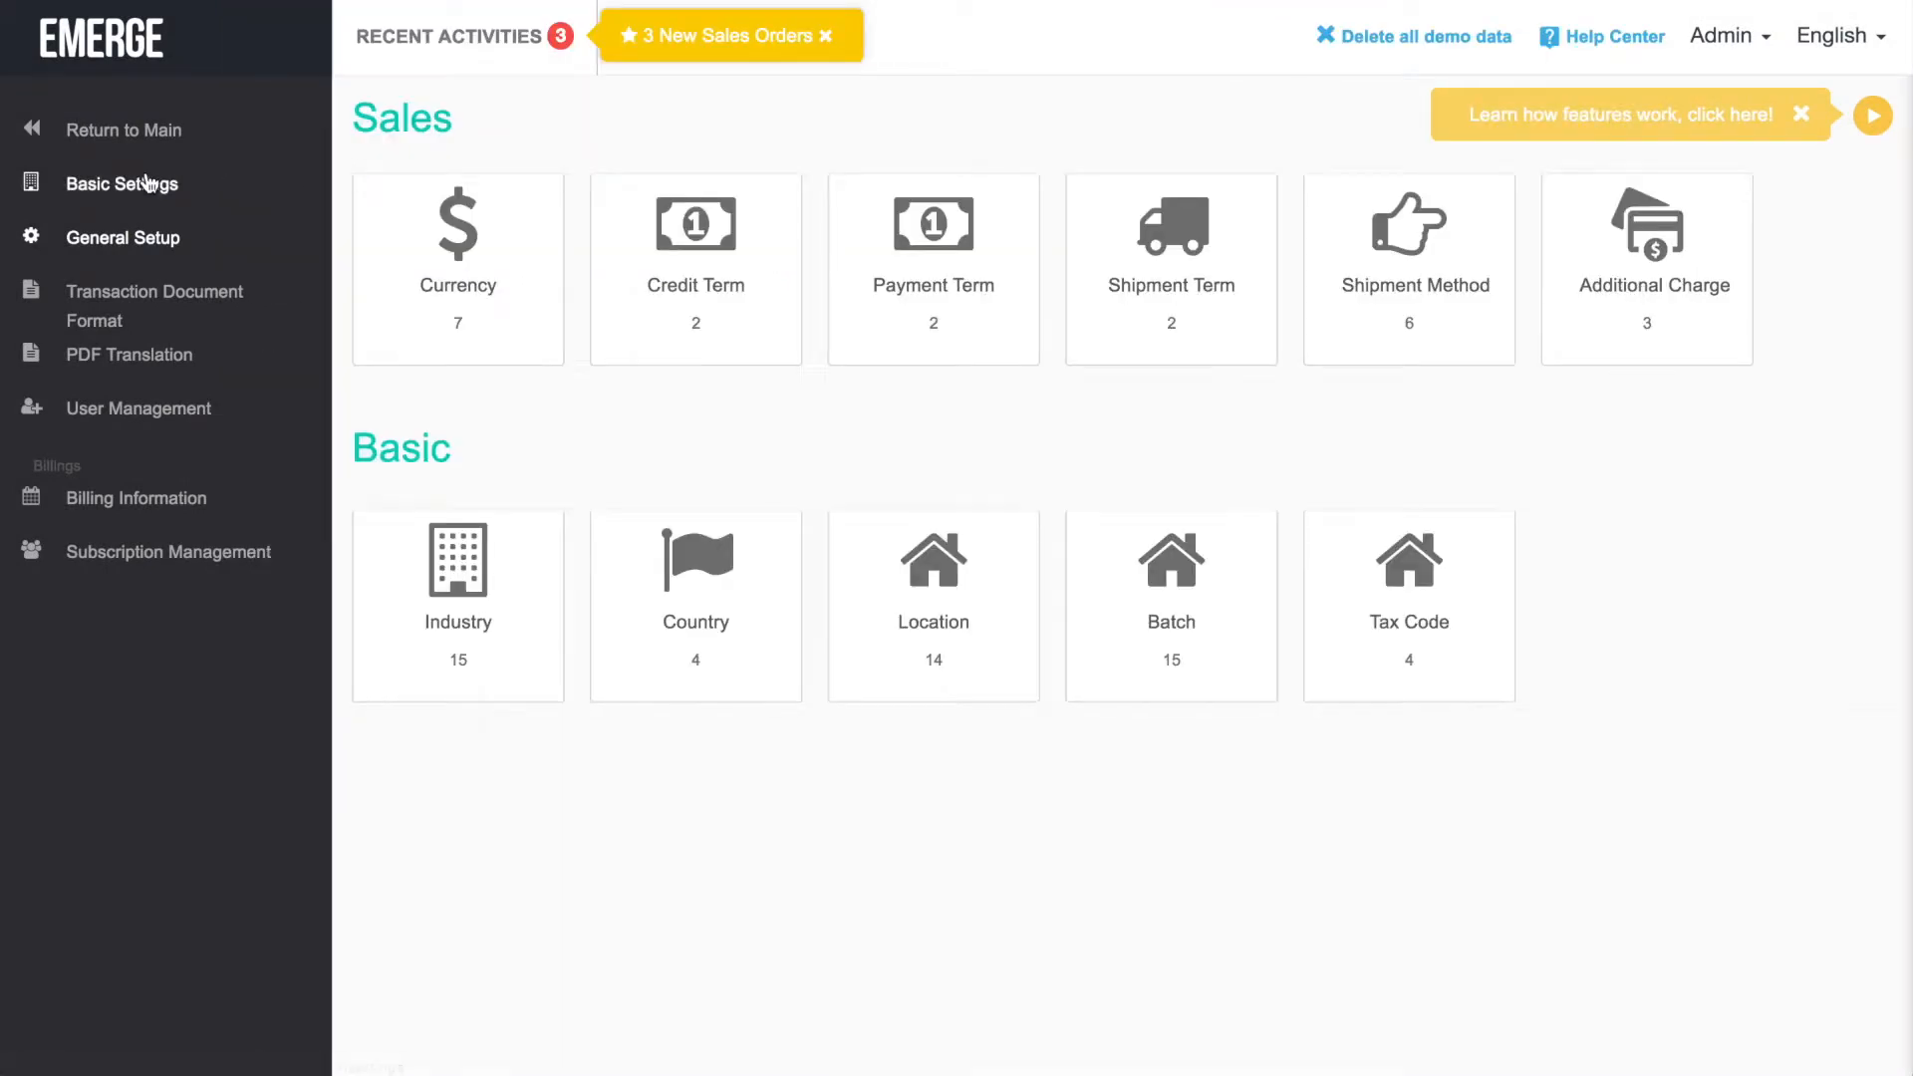
left_click(146, 183)
scroll(1353, 640, "down", 5)
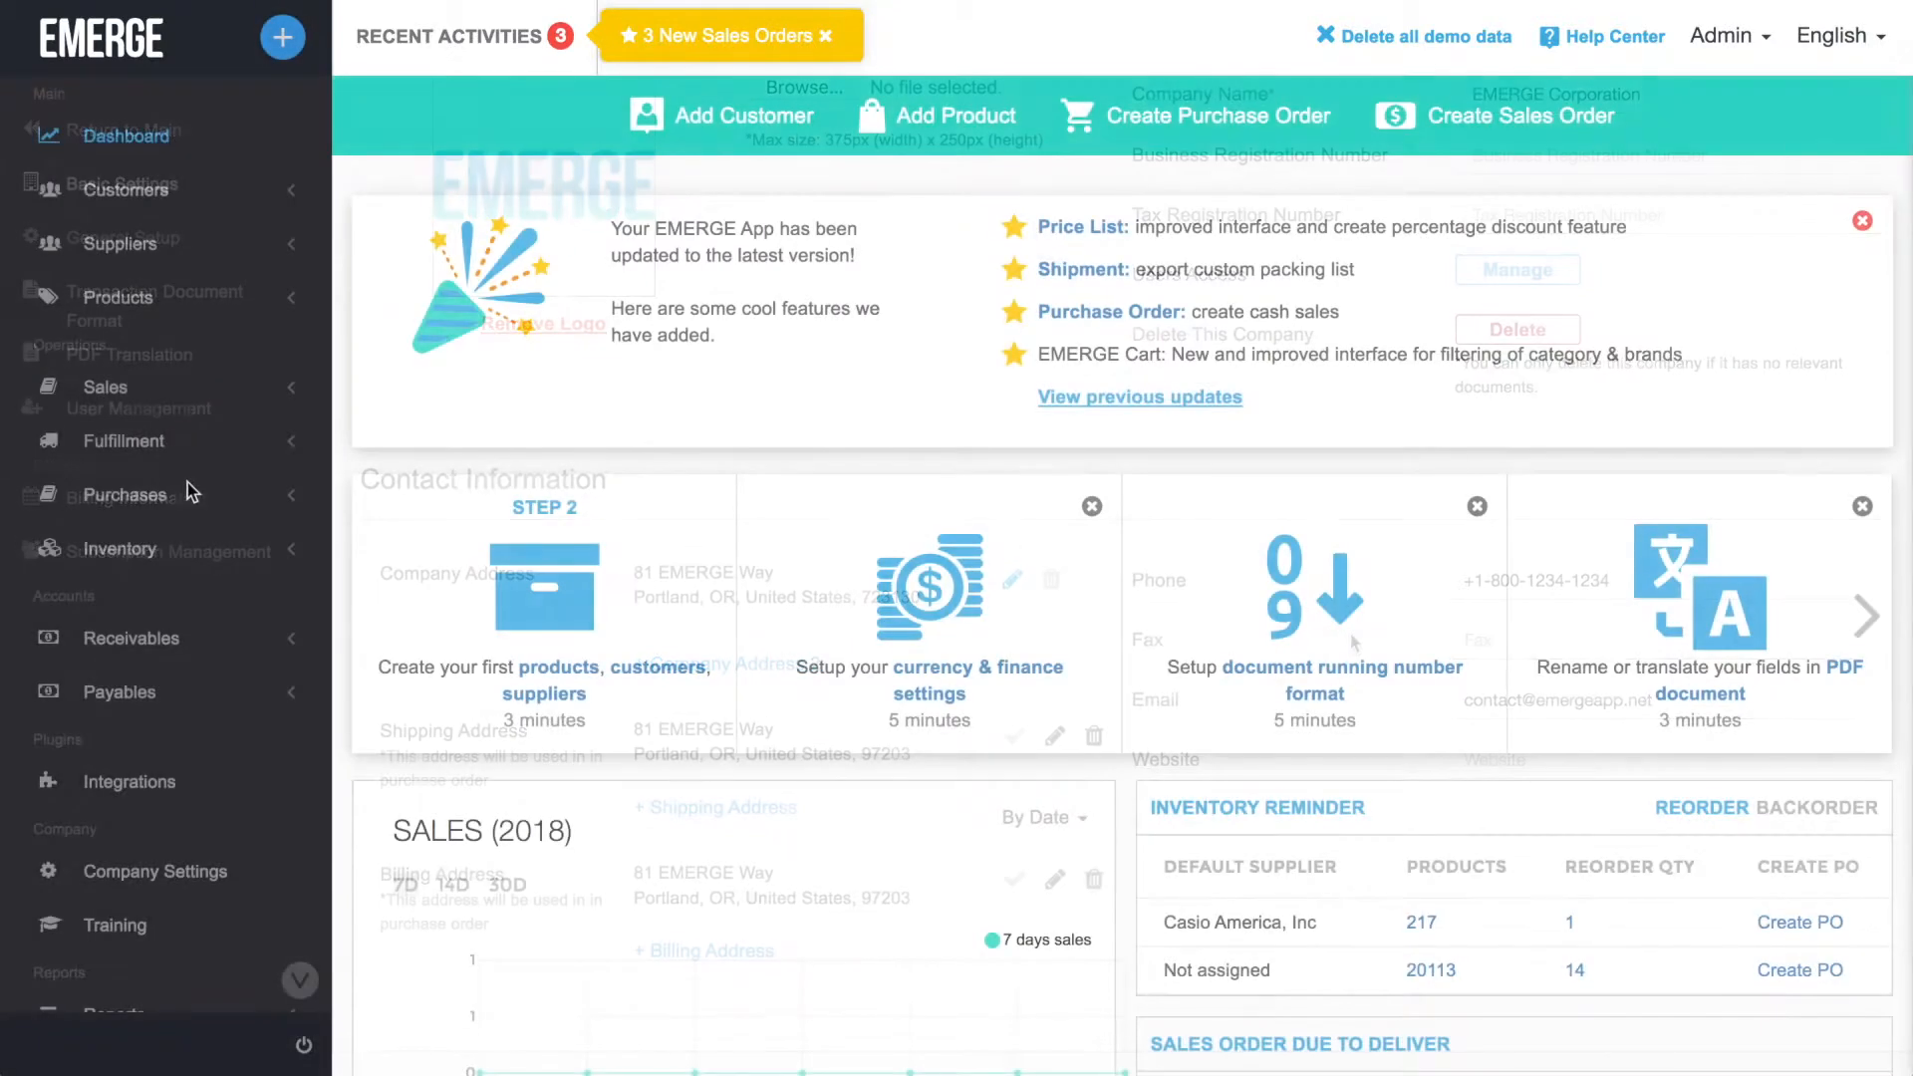
Start a new purchase order with Furnitureland South as the supplier.
left_click(189, 496)
left_click(249, 564)
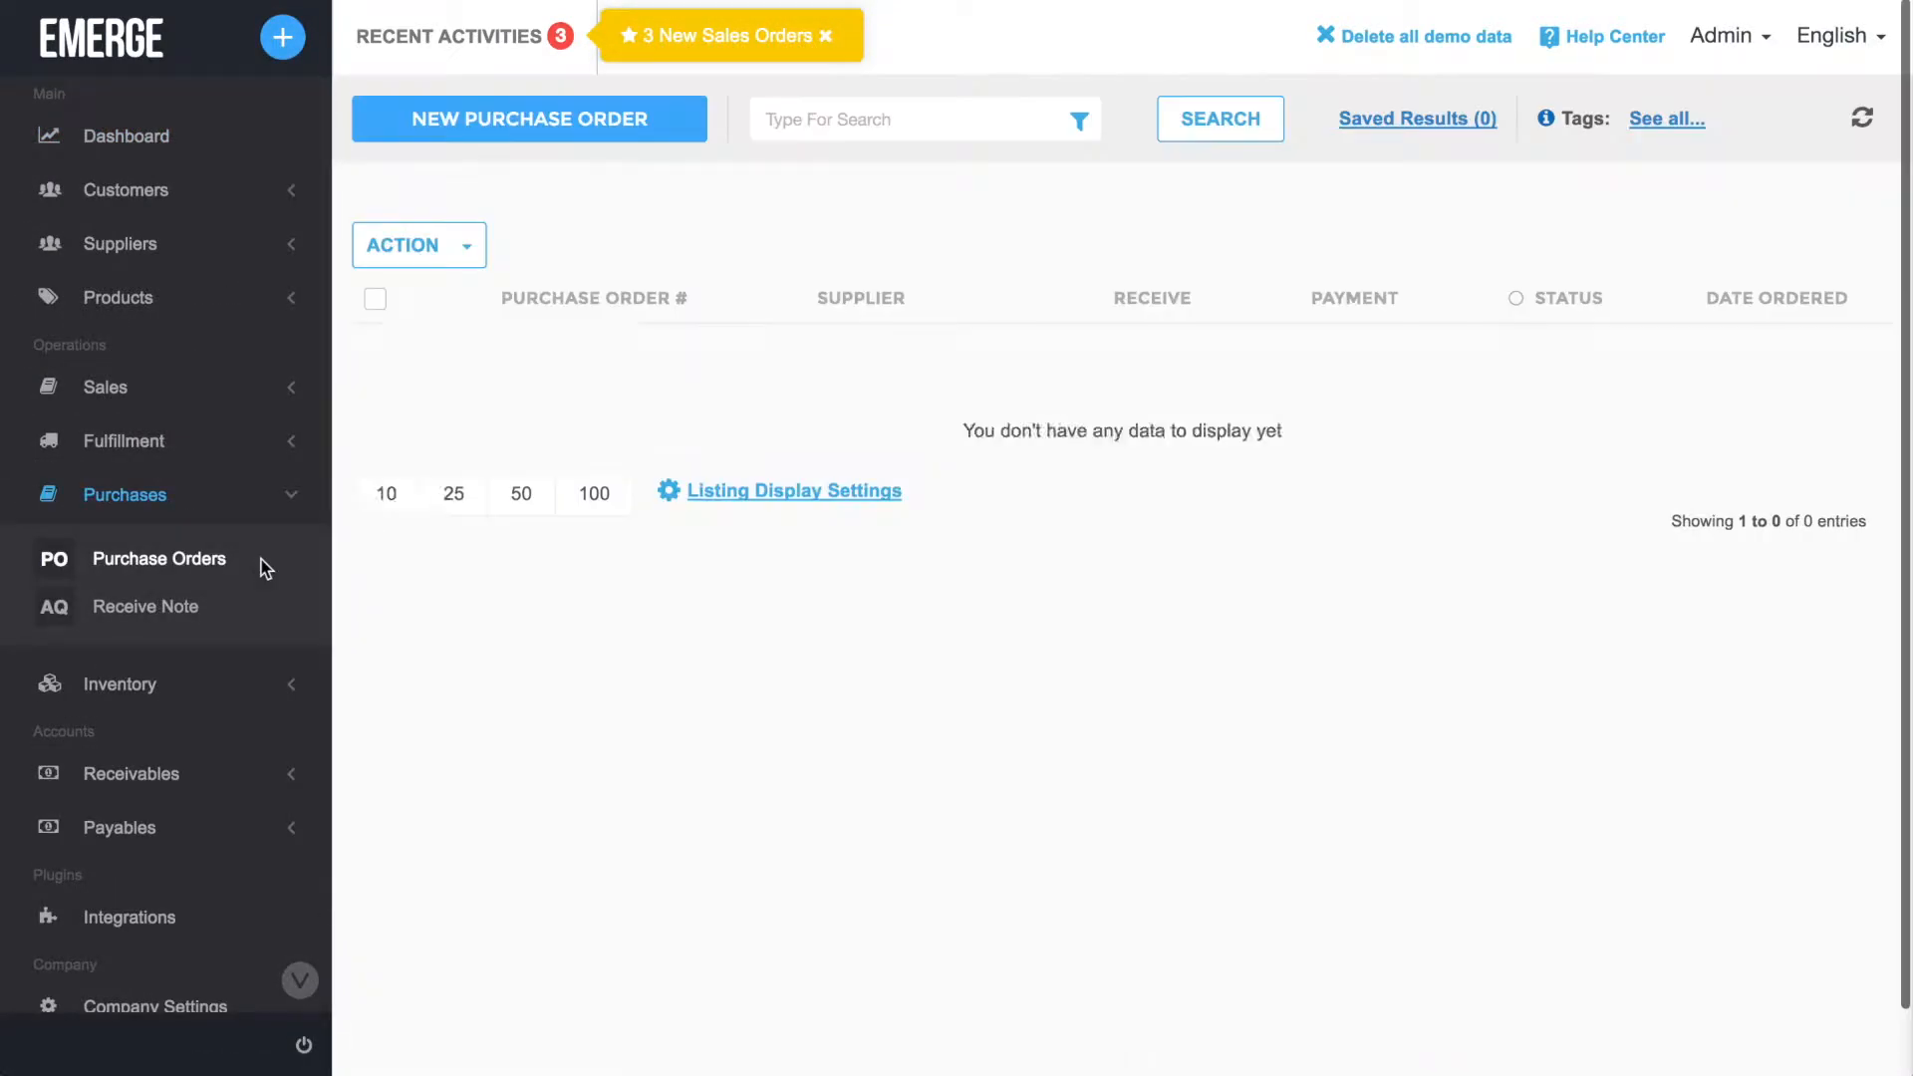
left_click(683, 122)
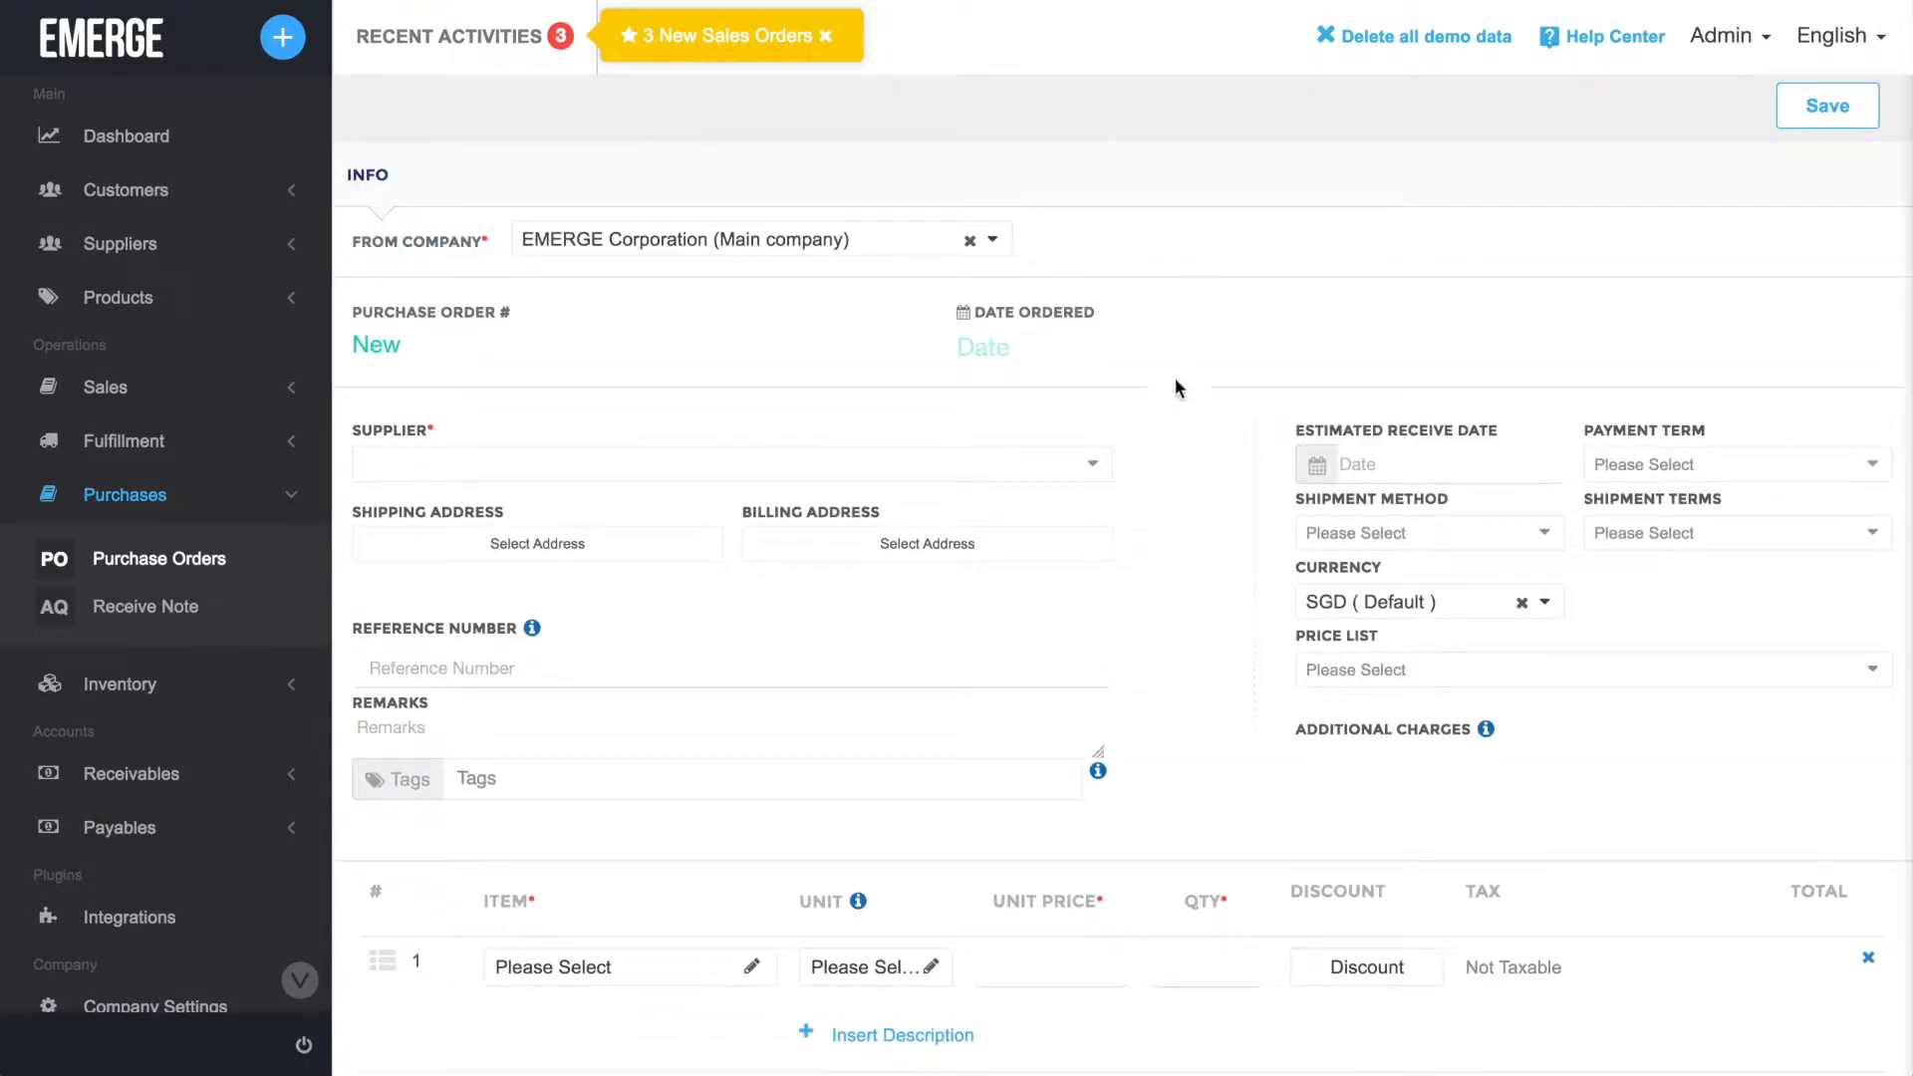
left_click(1092, 465)
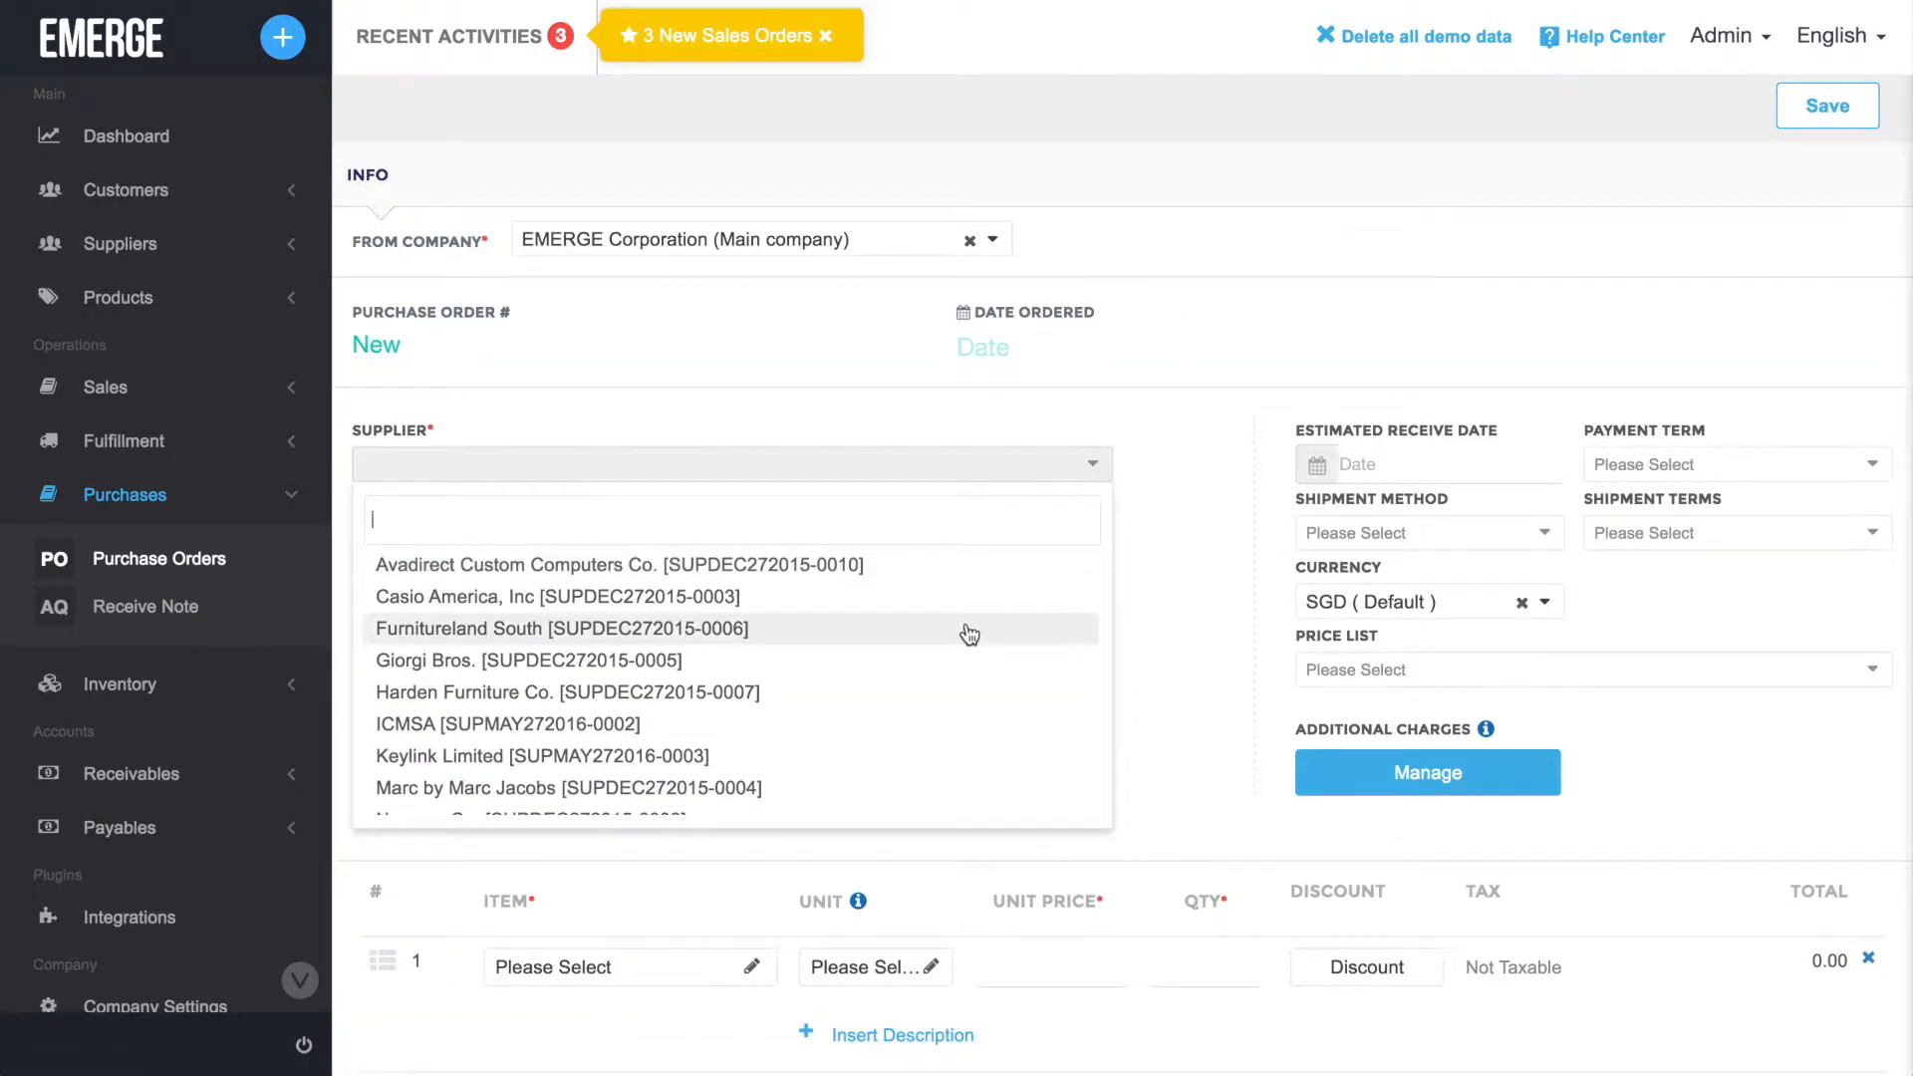
left_click(965, 631)
Add the Bookcase [1212] as the order's first line item and save the purchase order.
scroll(1096, 687, "down", 1)
scroll(1124, 707, "down", 1)
left_click(760, 817)
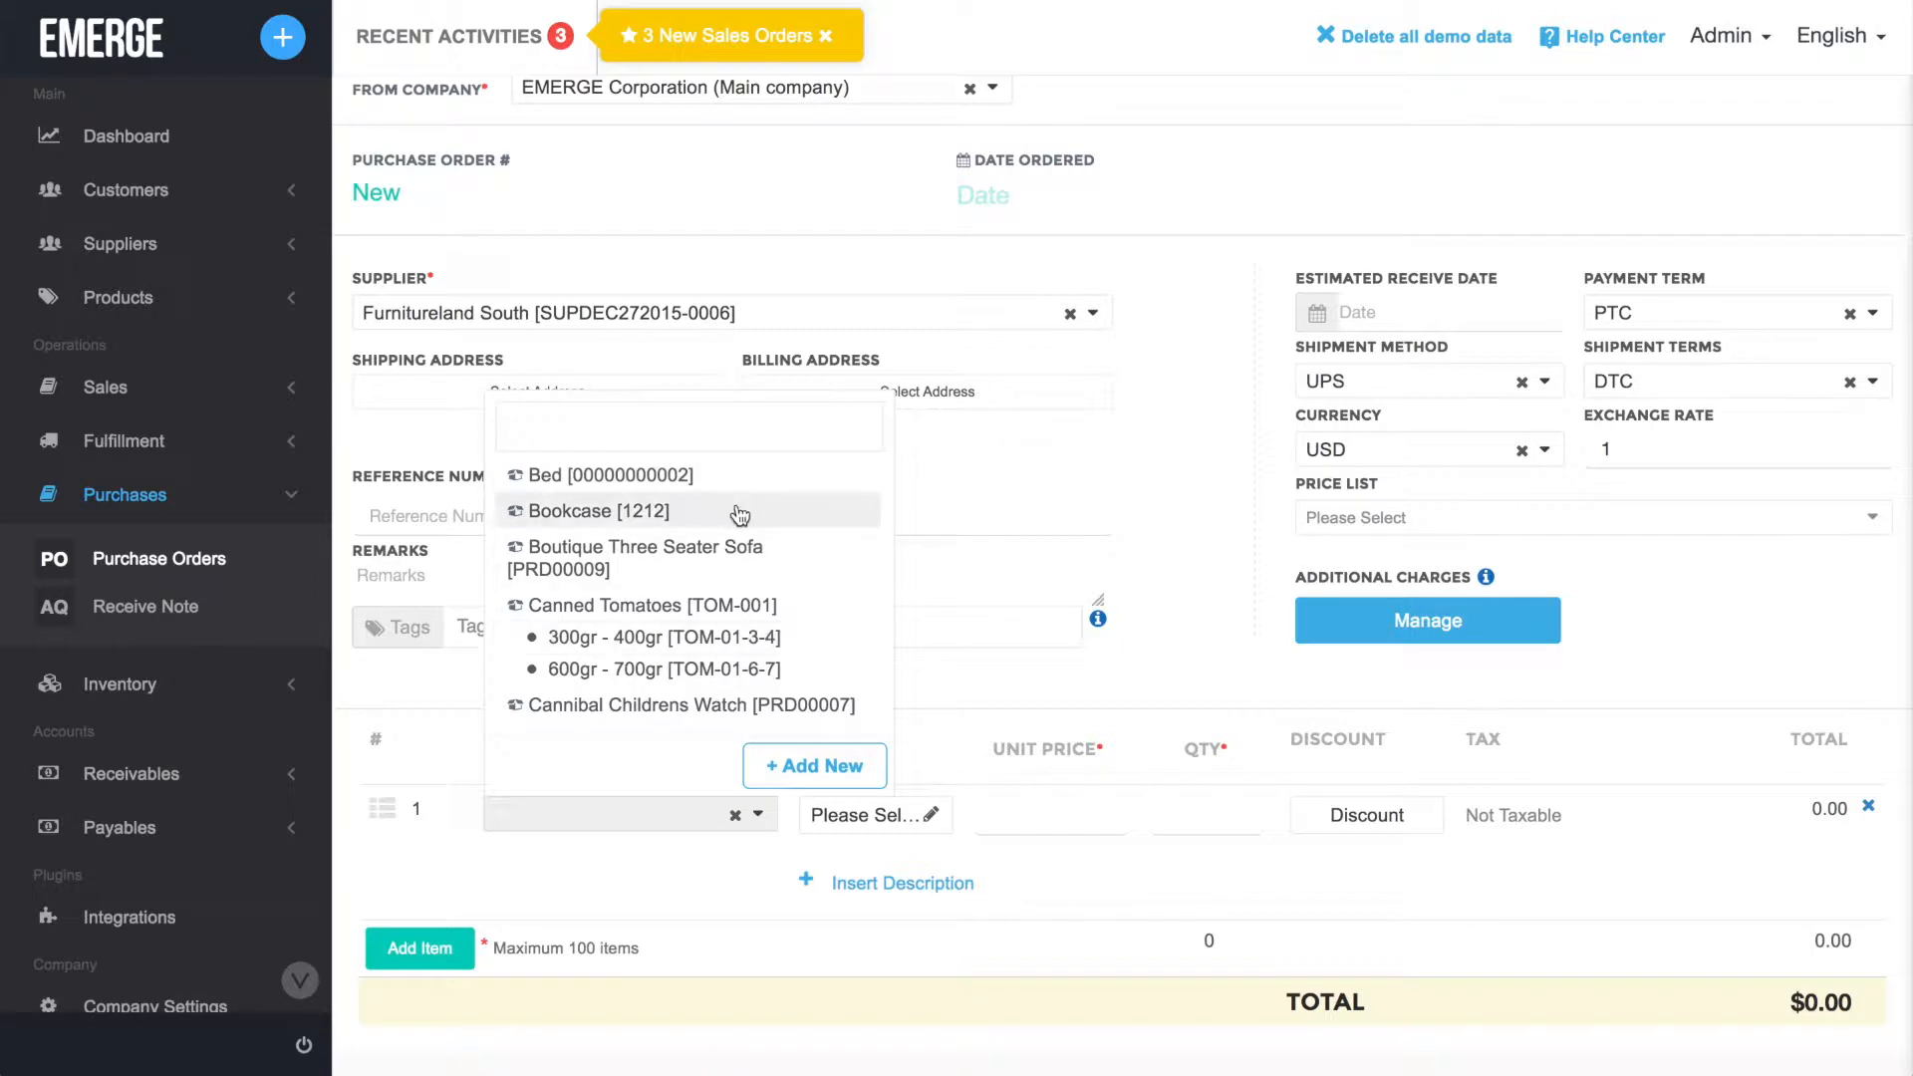
left_click(739, 514)
scroll(1754, 397, "up", 2)
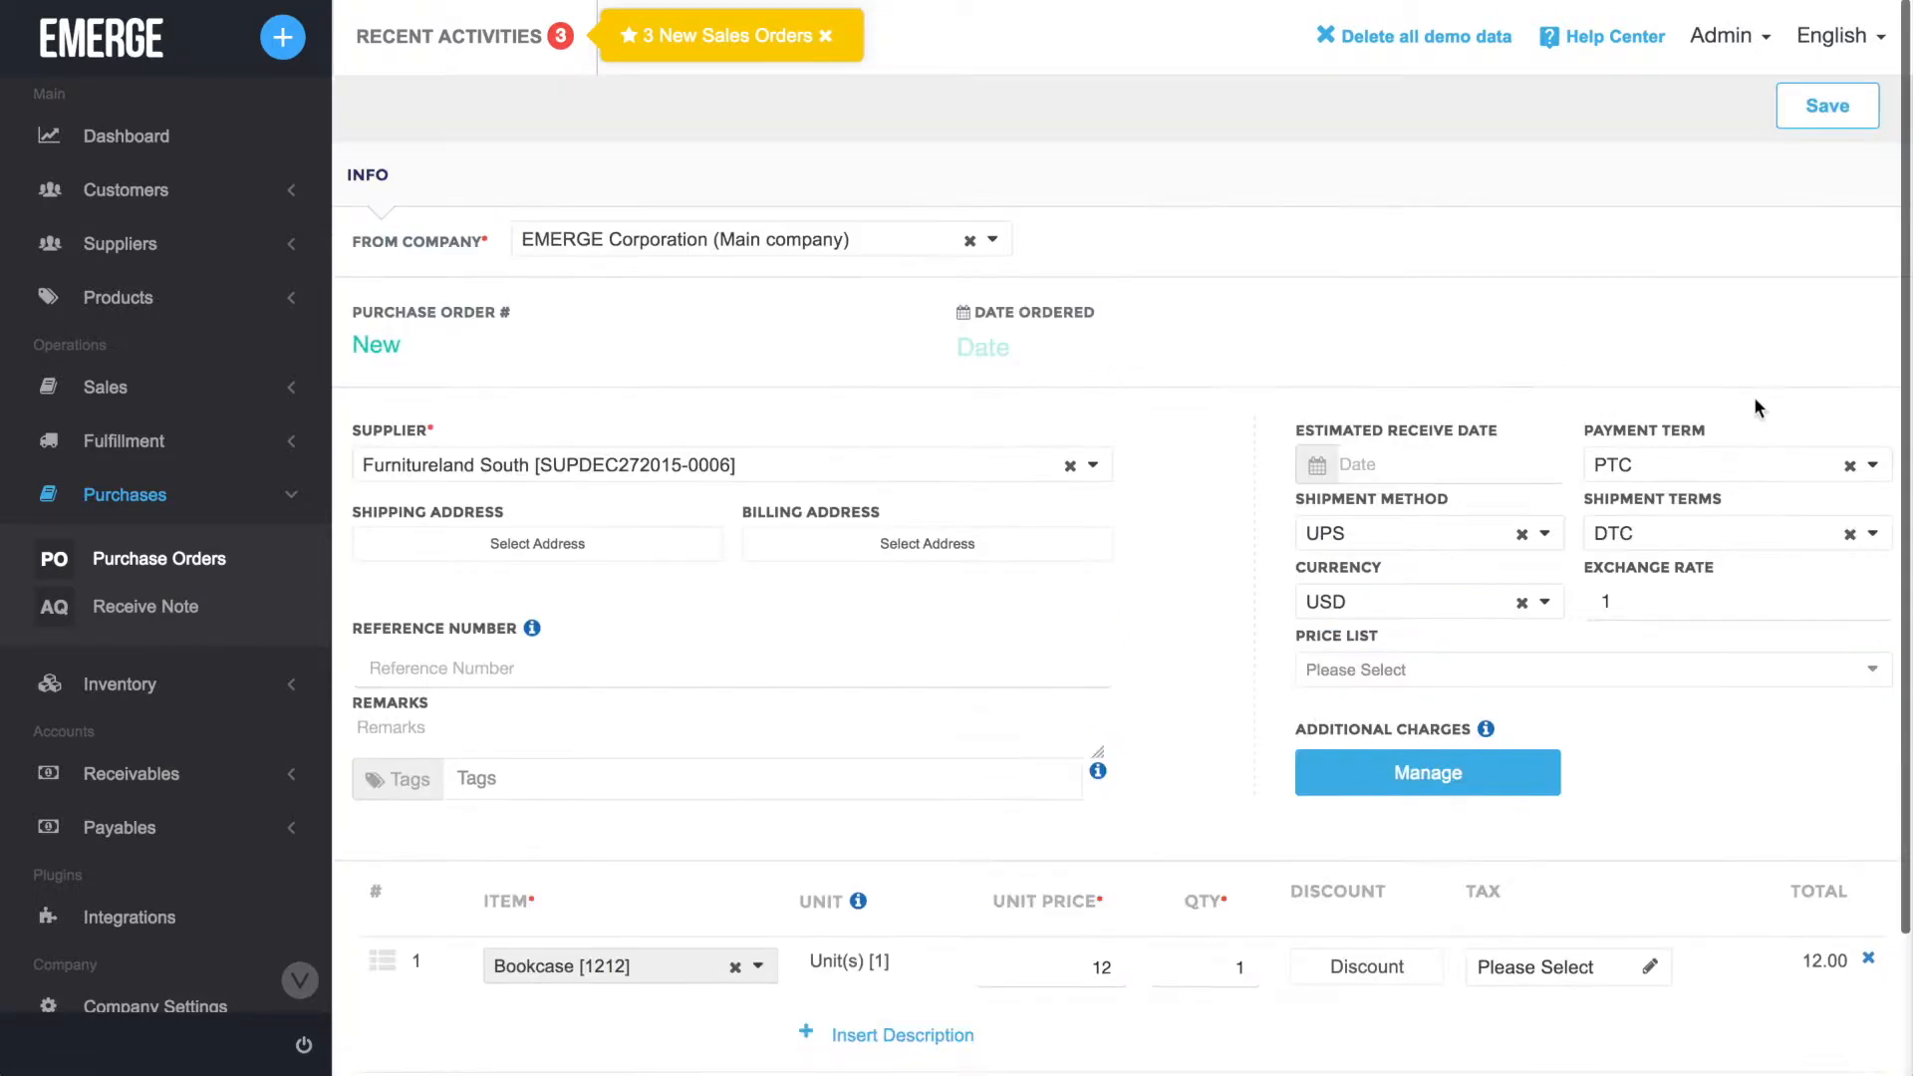
left_click(1855, 115)
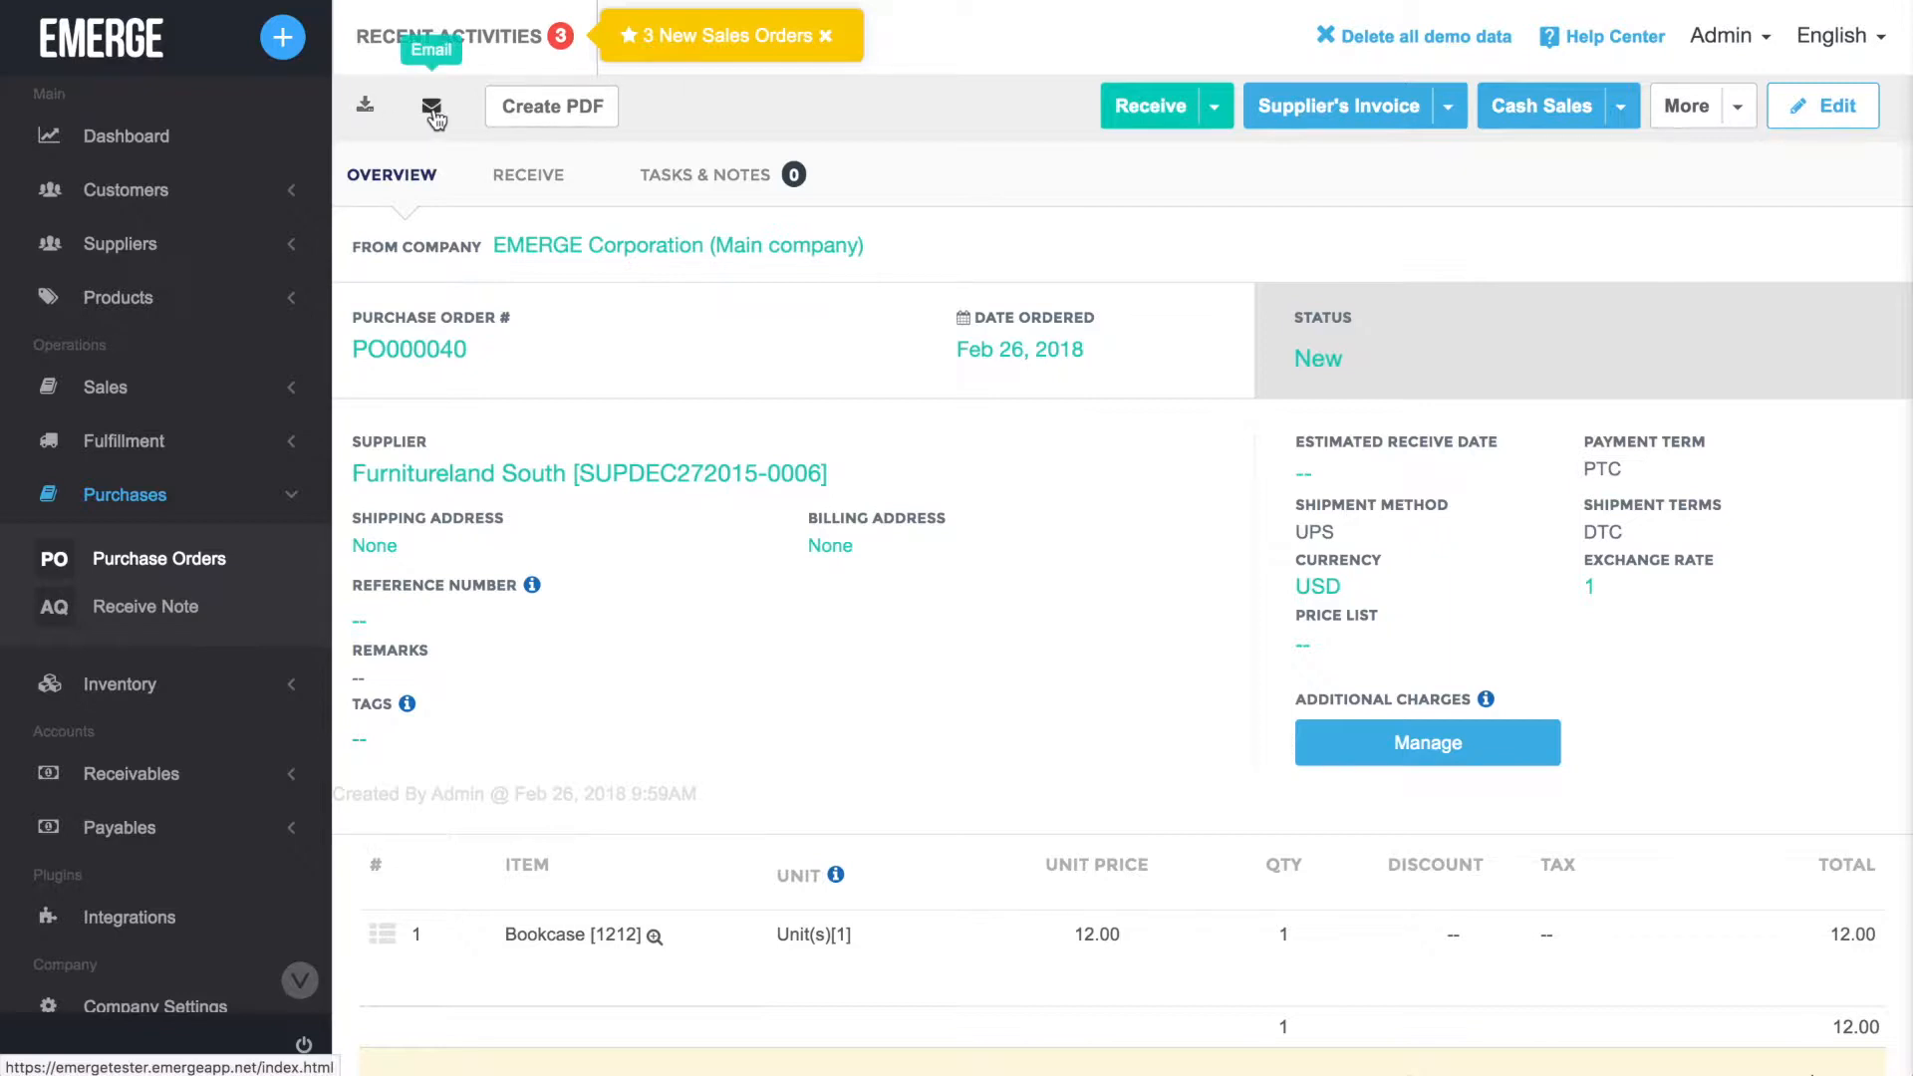
Preview the PDF of the saved purchase order and close the preview.
left_click(558, 109)
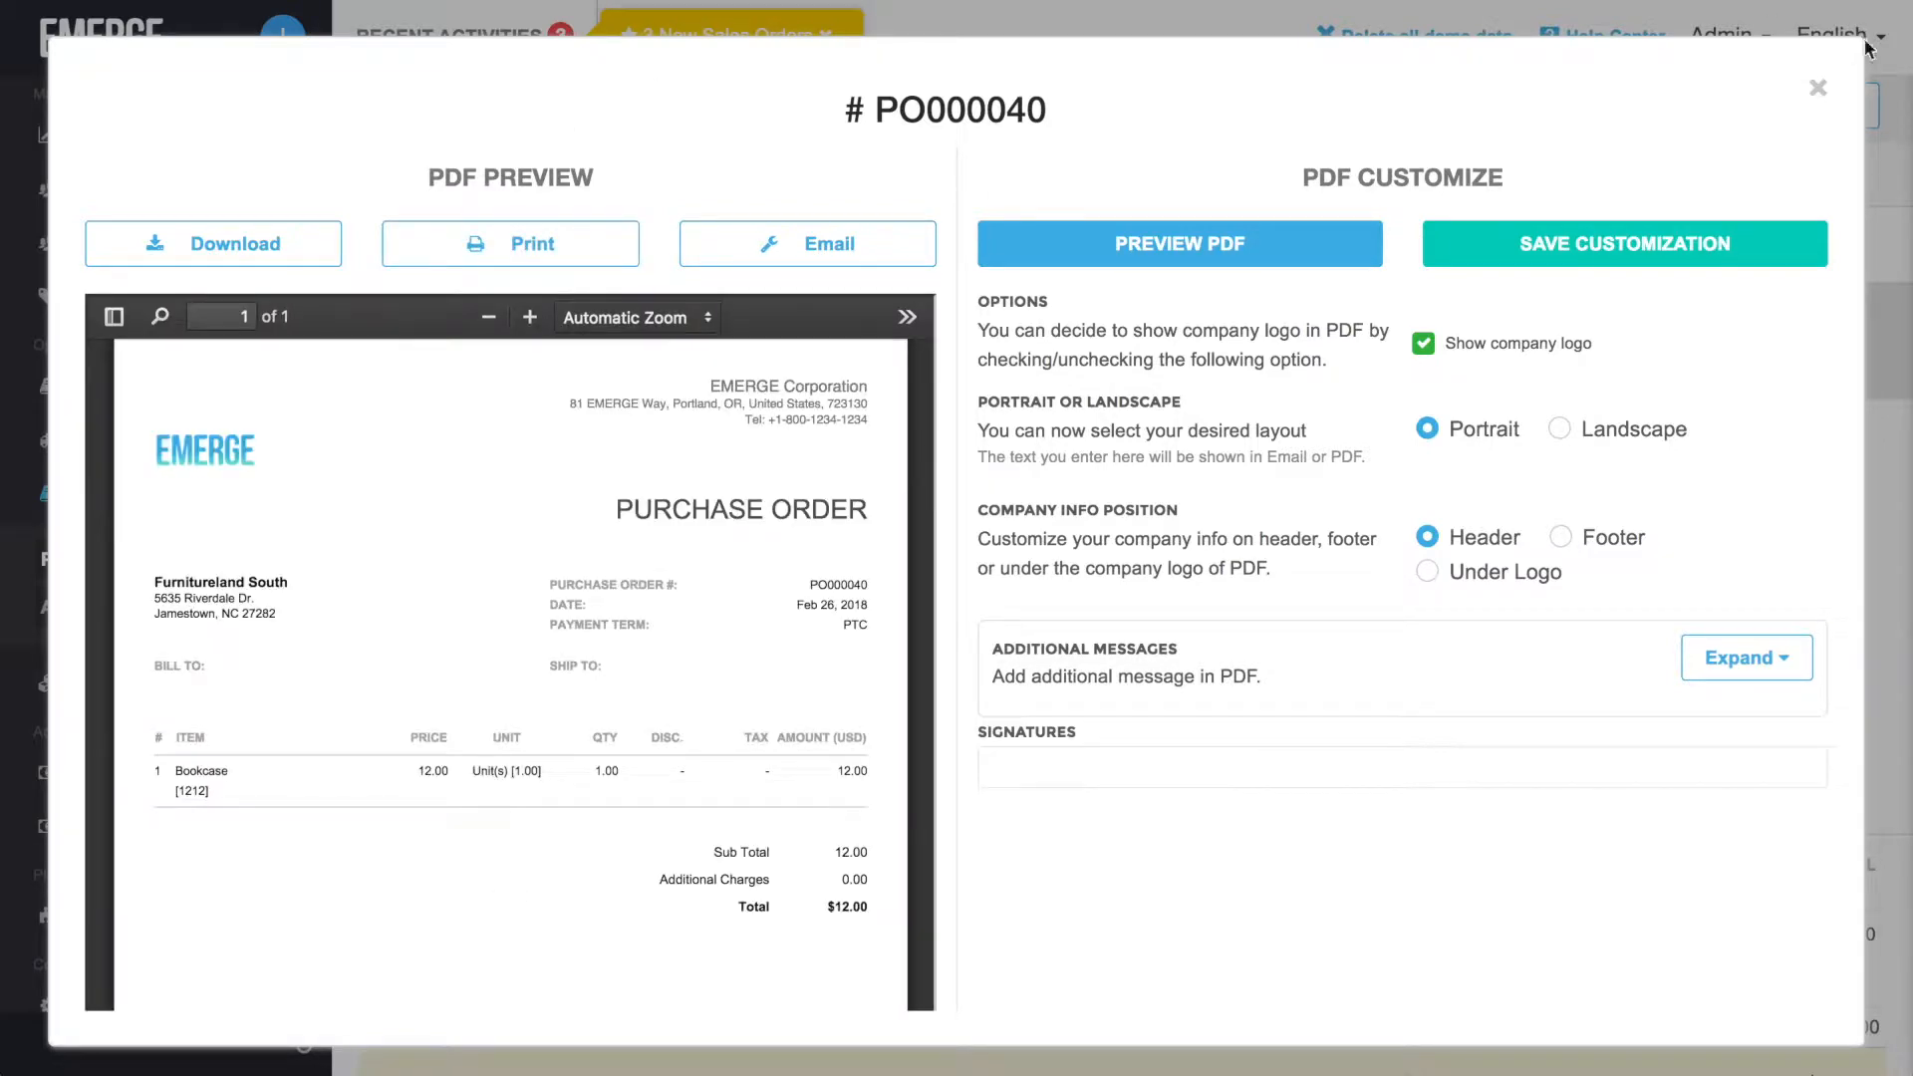
left_click(1818, 88)
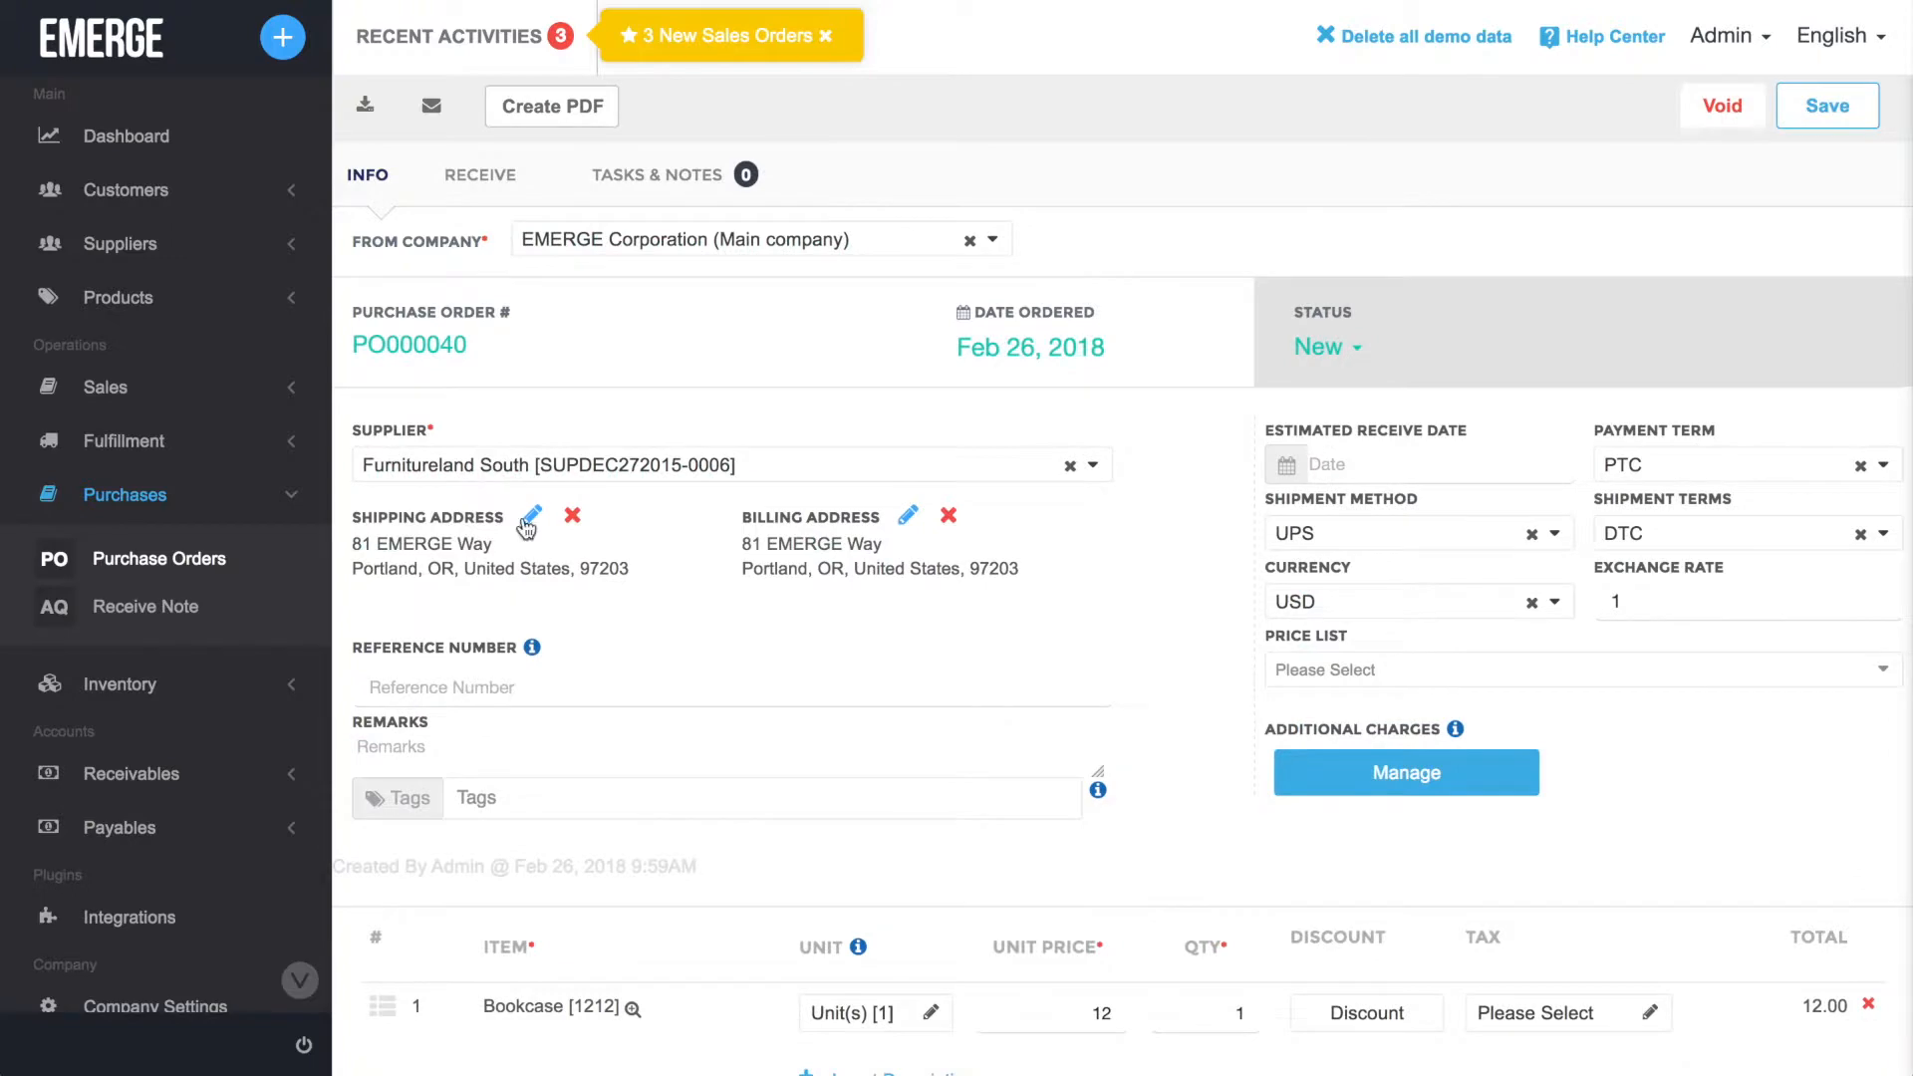
Start a new shipping address for the purchase order, filling in the street address and United States as the country.
left_click(531, 515)
scroll(919, 765, "down", 2)
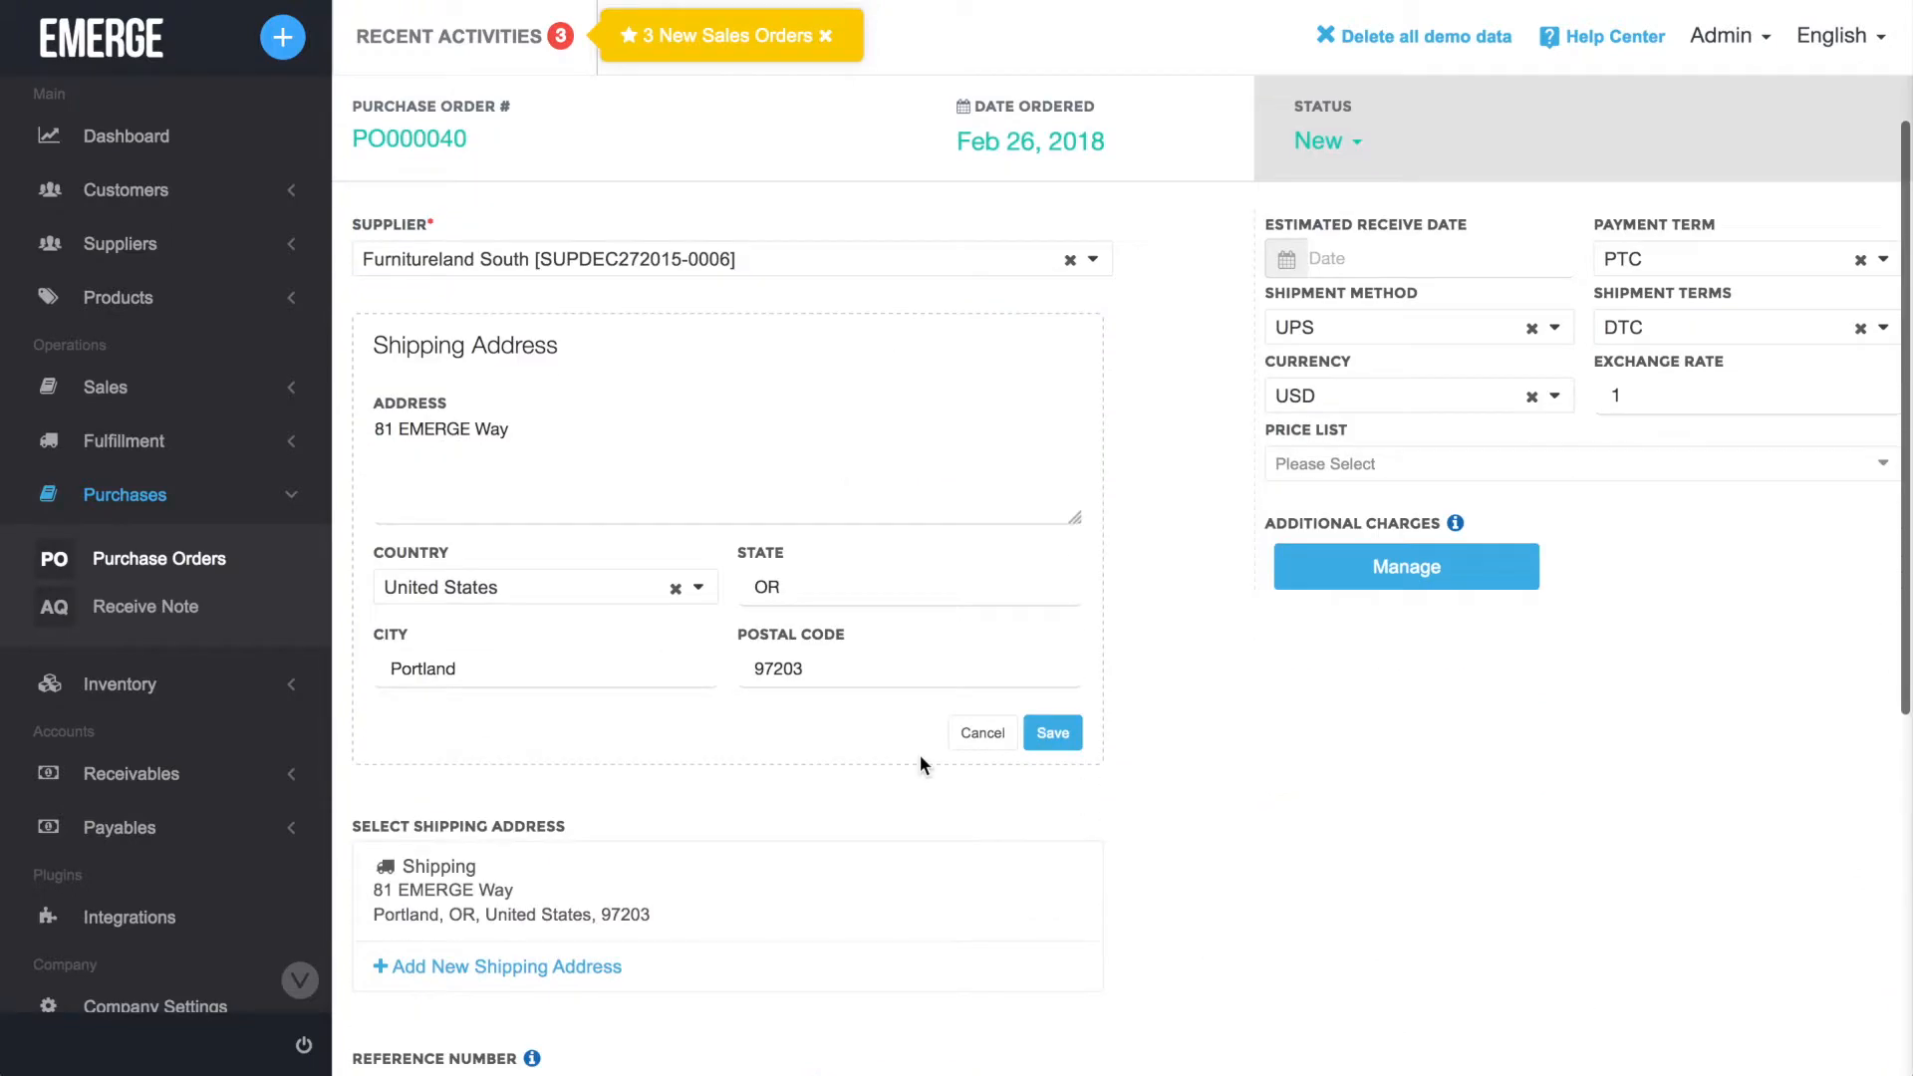
scroll(918, 755, "down", 3)
left_click(615, 707)
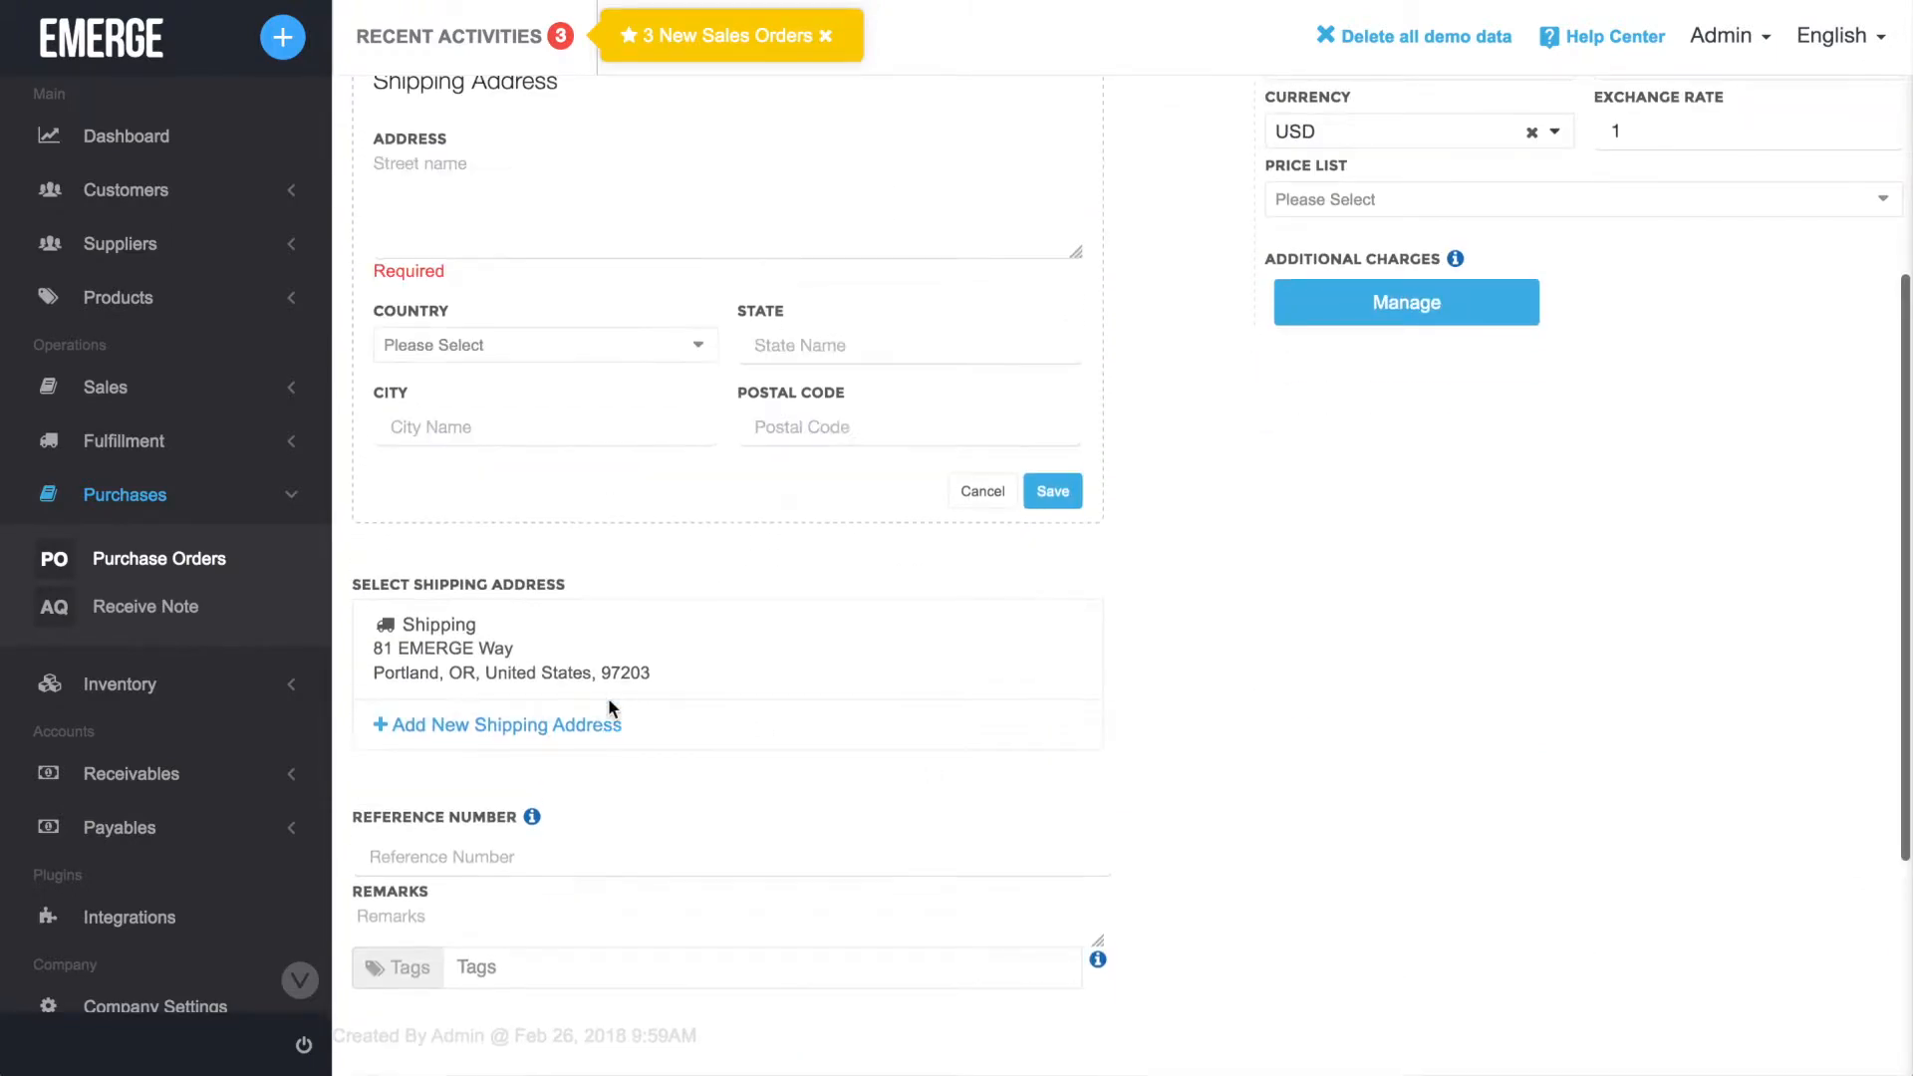
left_click(635, 356)
left_click(563, 243)
left_click(621, 329)
type("un")
left_click(553, 547)
Fill in the new shipping address's state, city and postal code and save the address.
left_click(862, 323)
type("CA")
left_click(613, 399)
type("Los Angele")
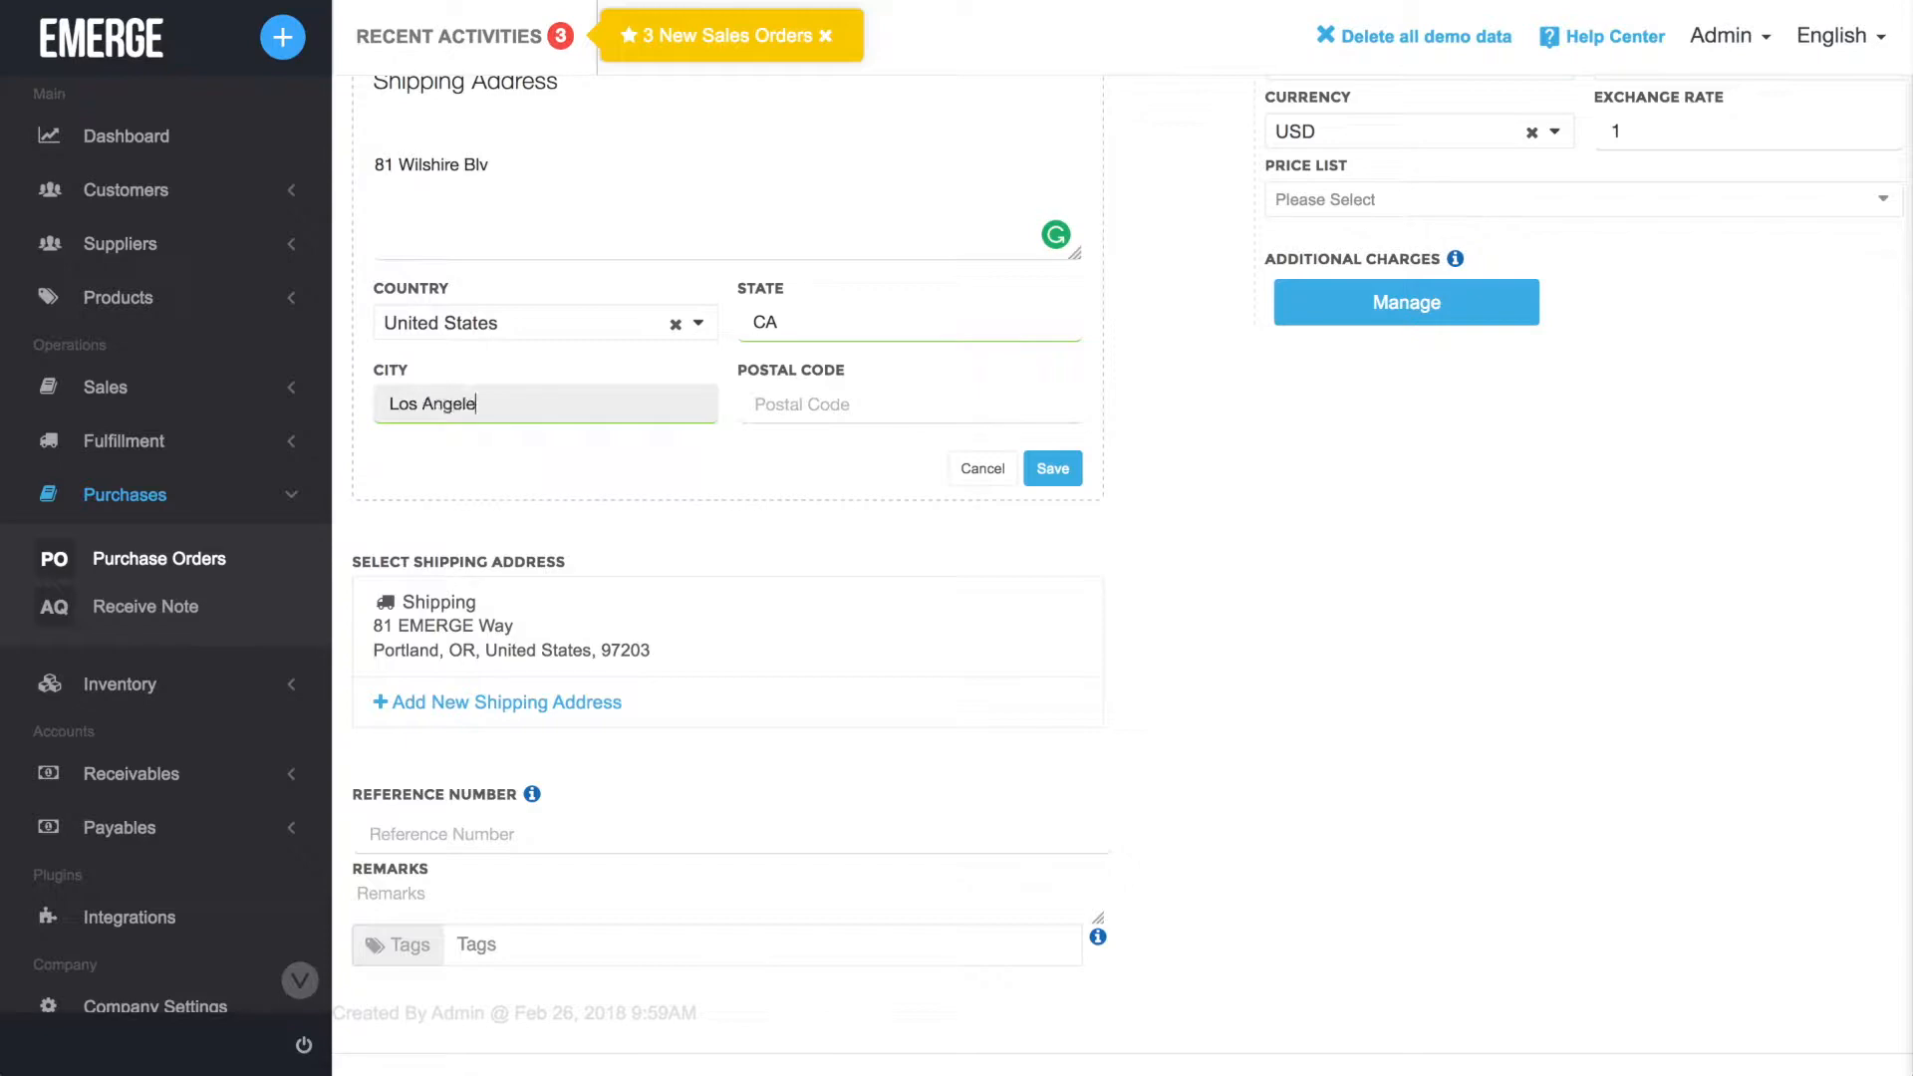
type("s")
left_click(882, 409)
type("90210")
left_click(1056, 468)
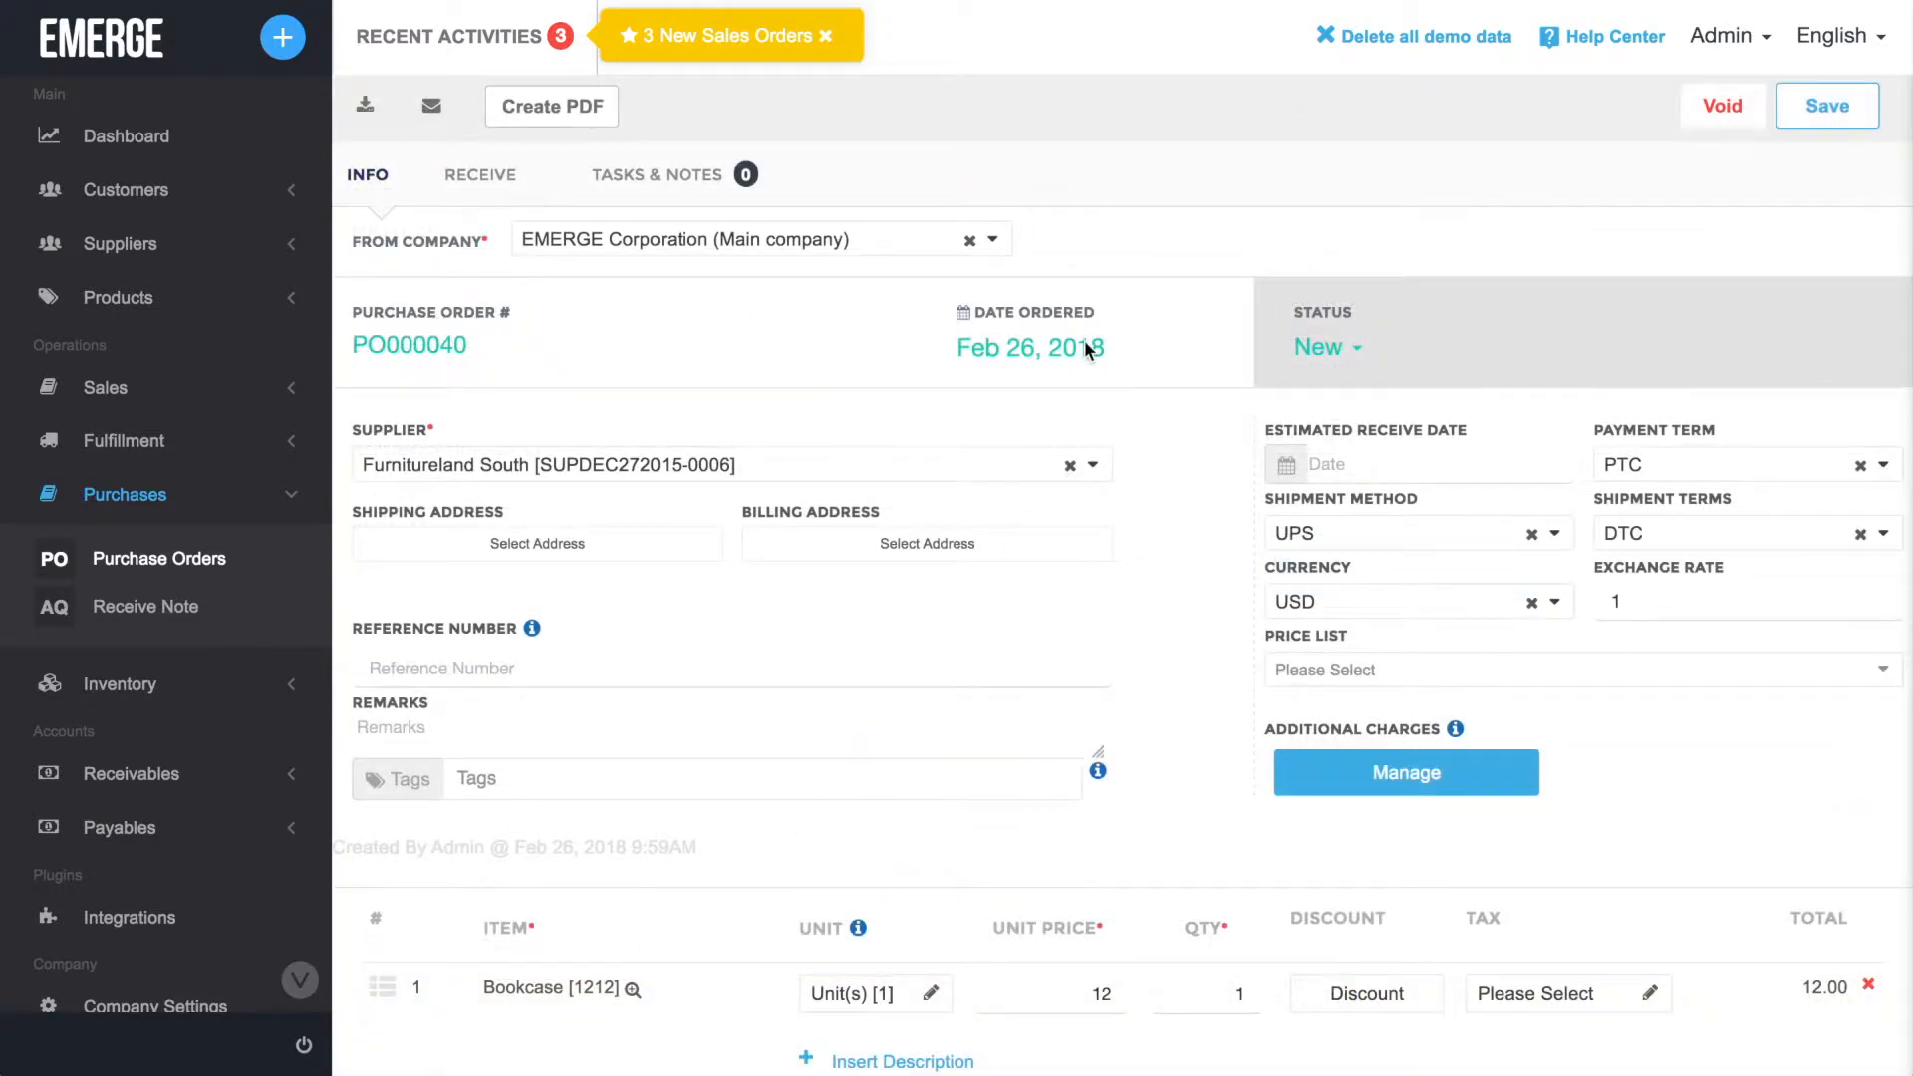
Examine the date choices for the order date and the estimated receive date.
left_click(1087, 347)
left_click(1244, 275)
left_click(1544, 456)
left_click(1552, 396)
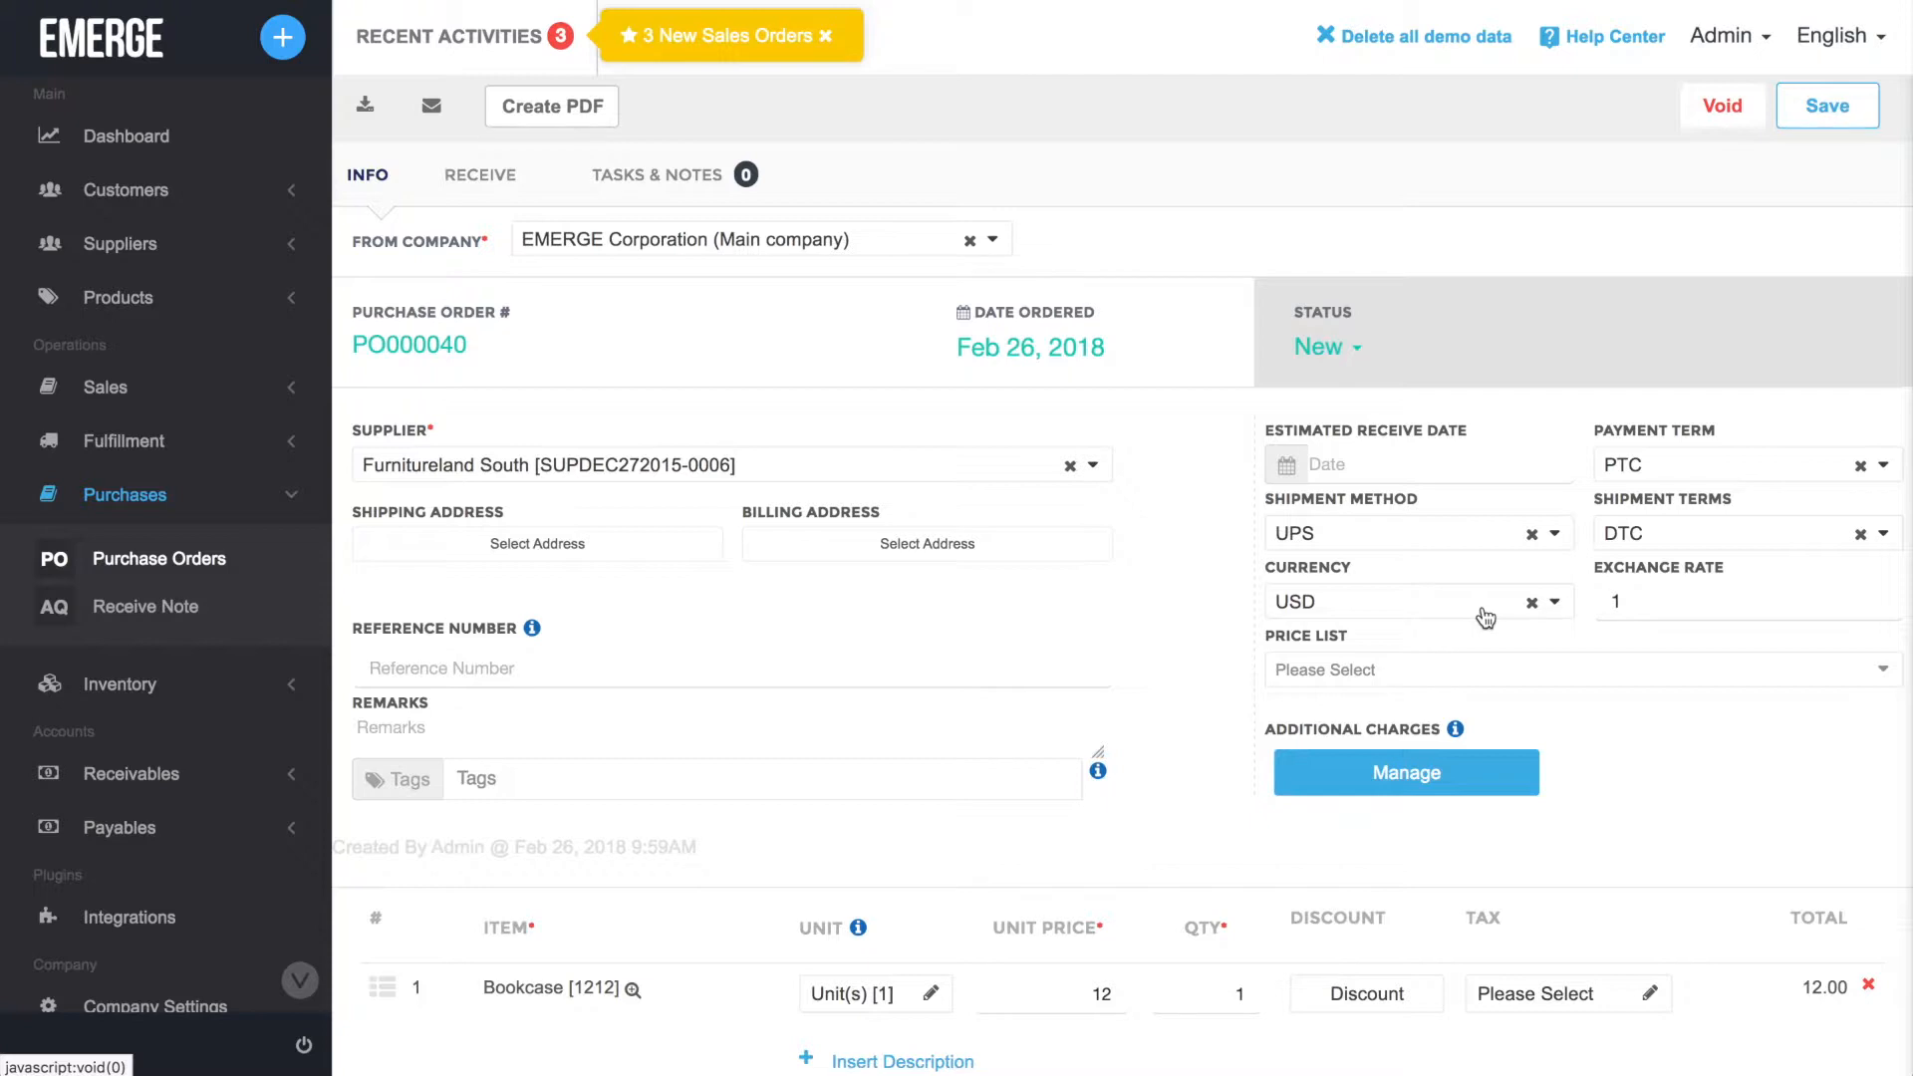
Examine the available payment terms, shipment methods, shipment terms, currencies and price lists for the purchase order.
left_click(1891, 467)
left_click(1893, 467)
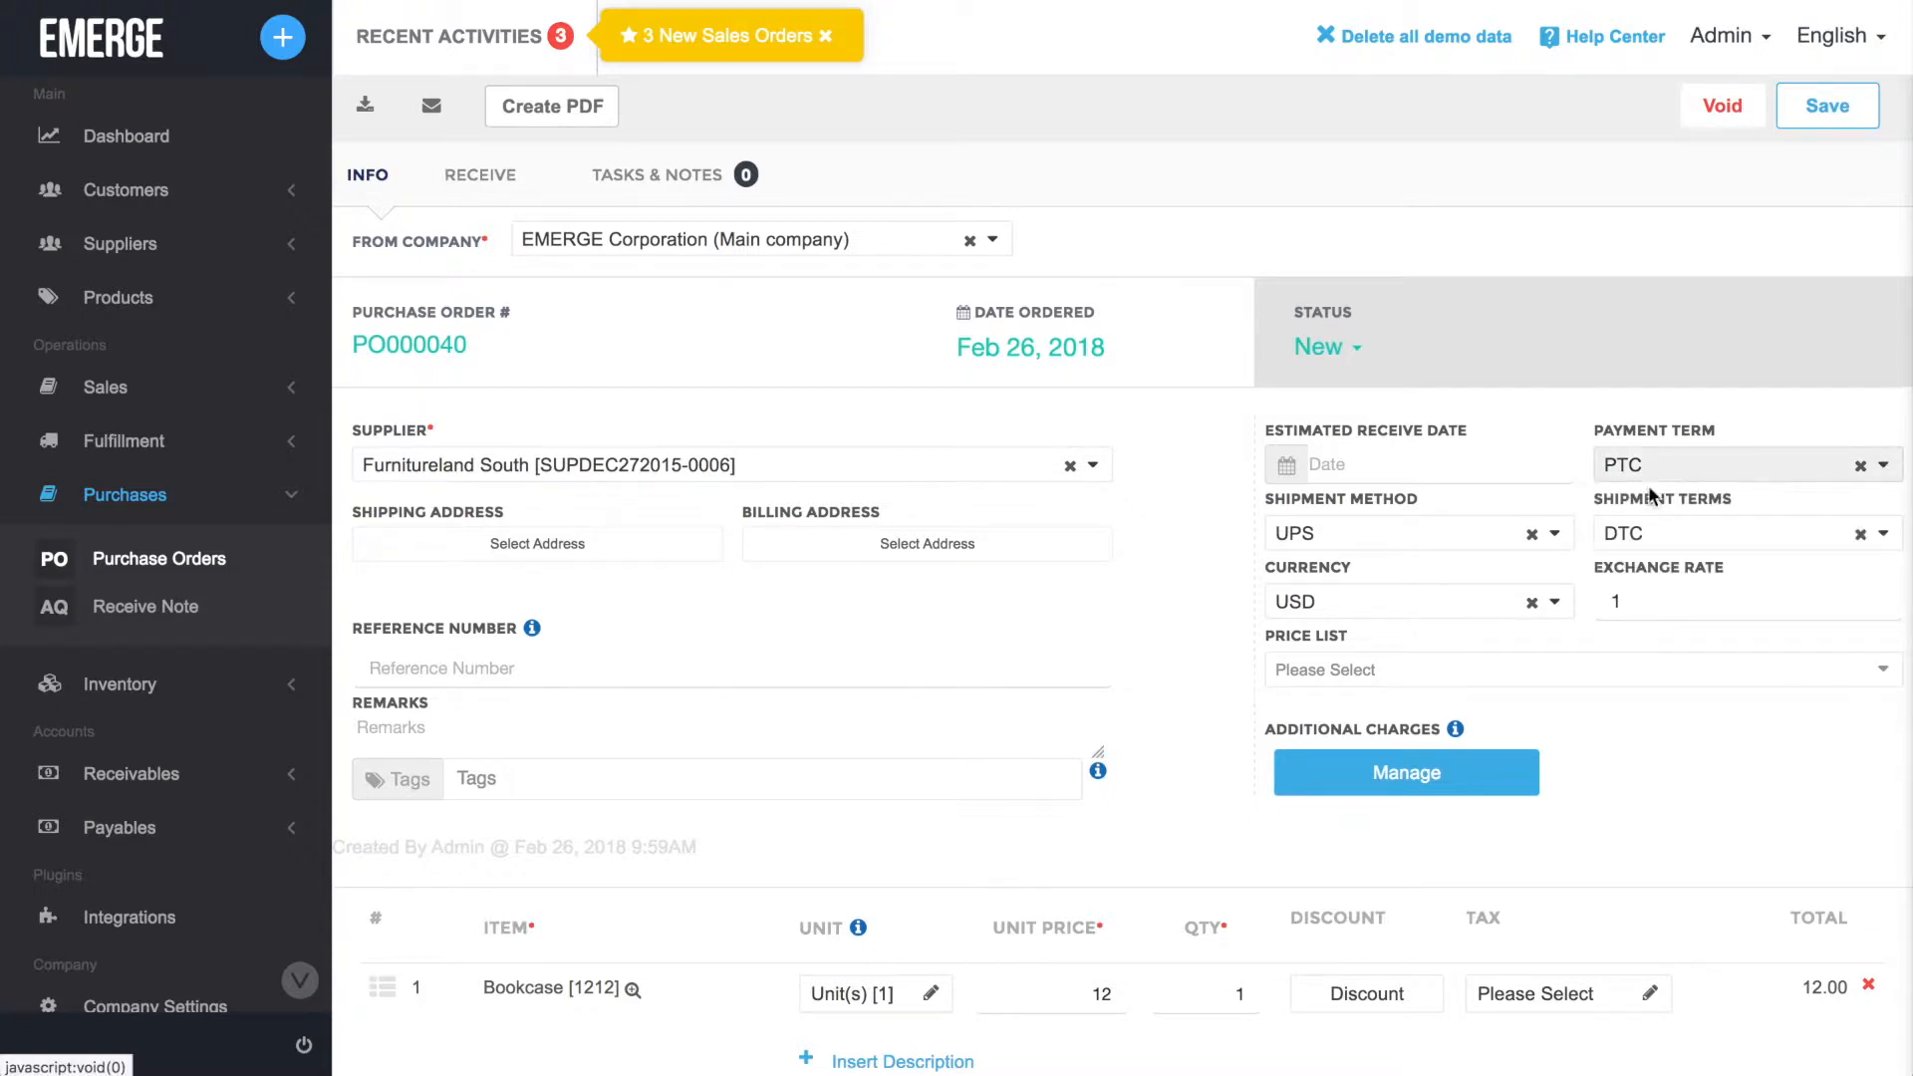
left_click(1552, 532)
left_click(1552, 533)
left_click(1881, 535)
left_click(1881, 535)
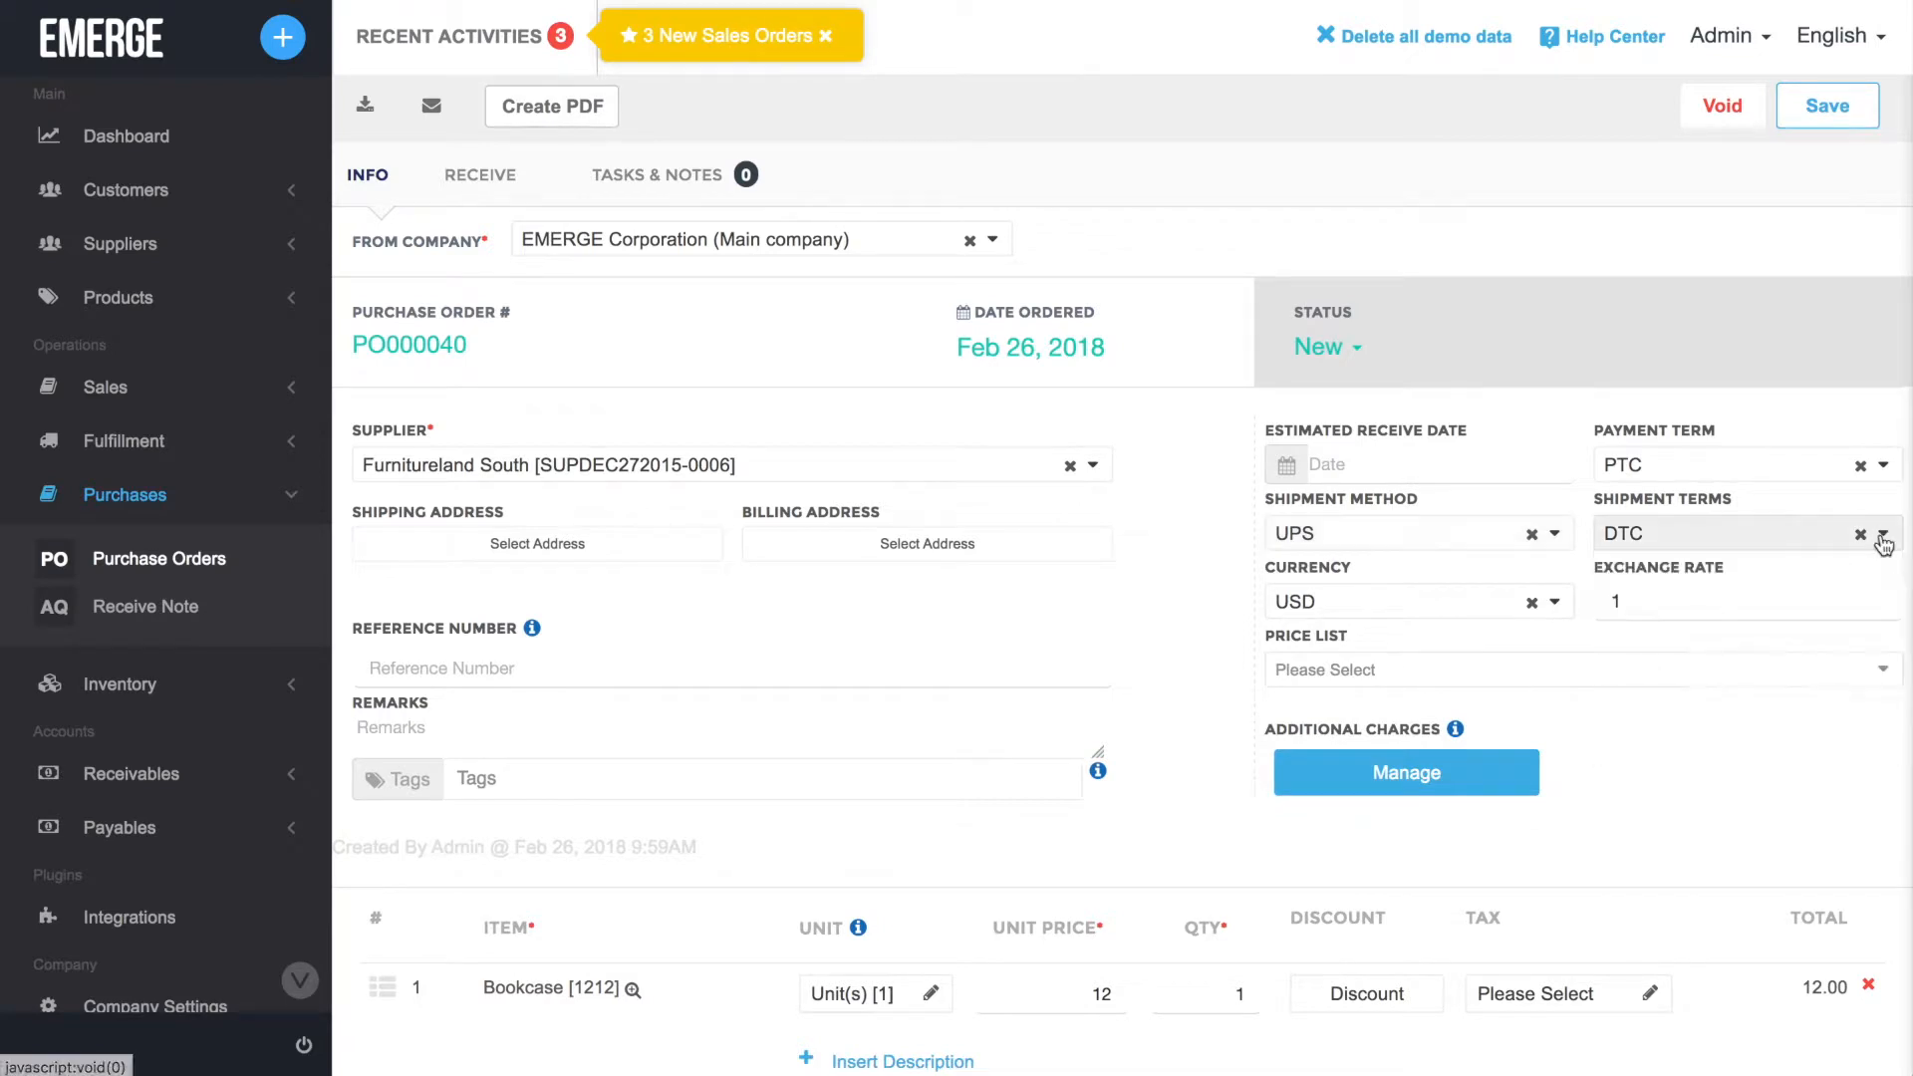
left_click(1555, 602)
left_click(1555, 602)
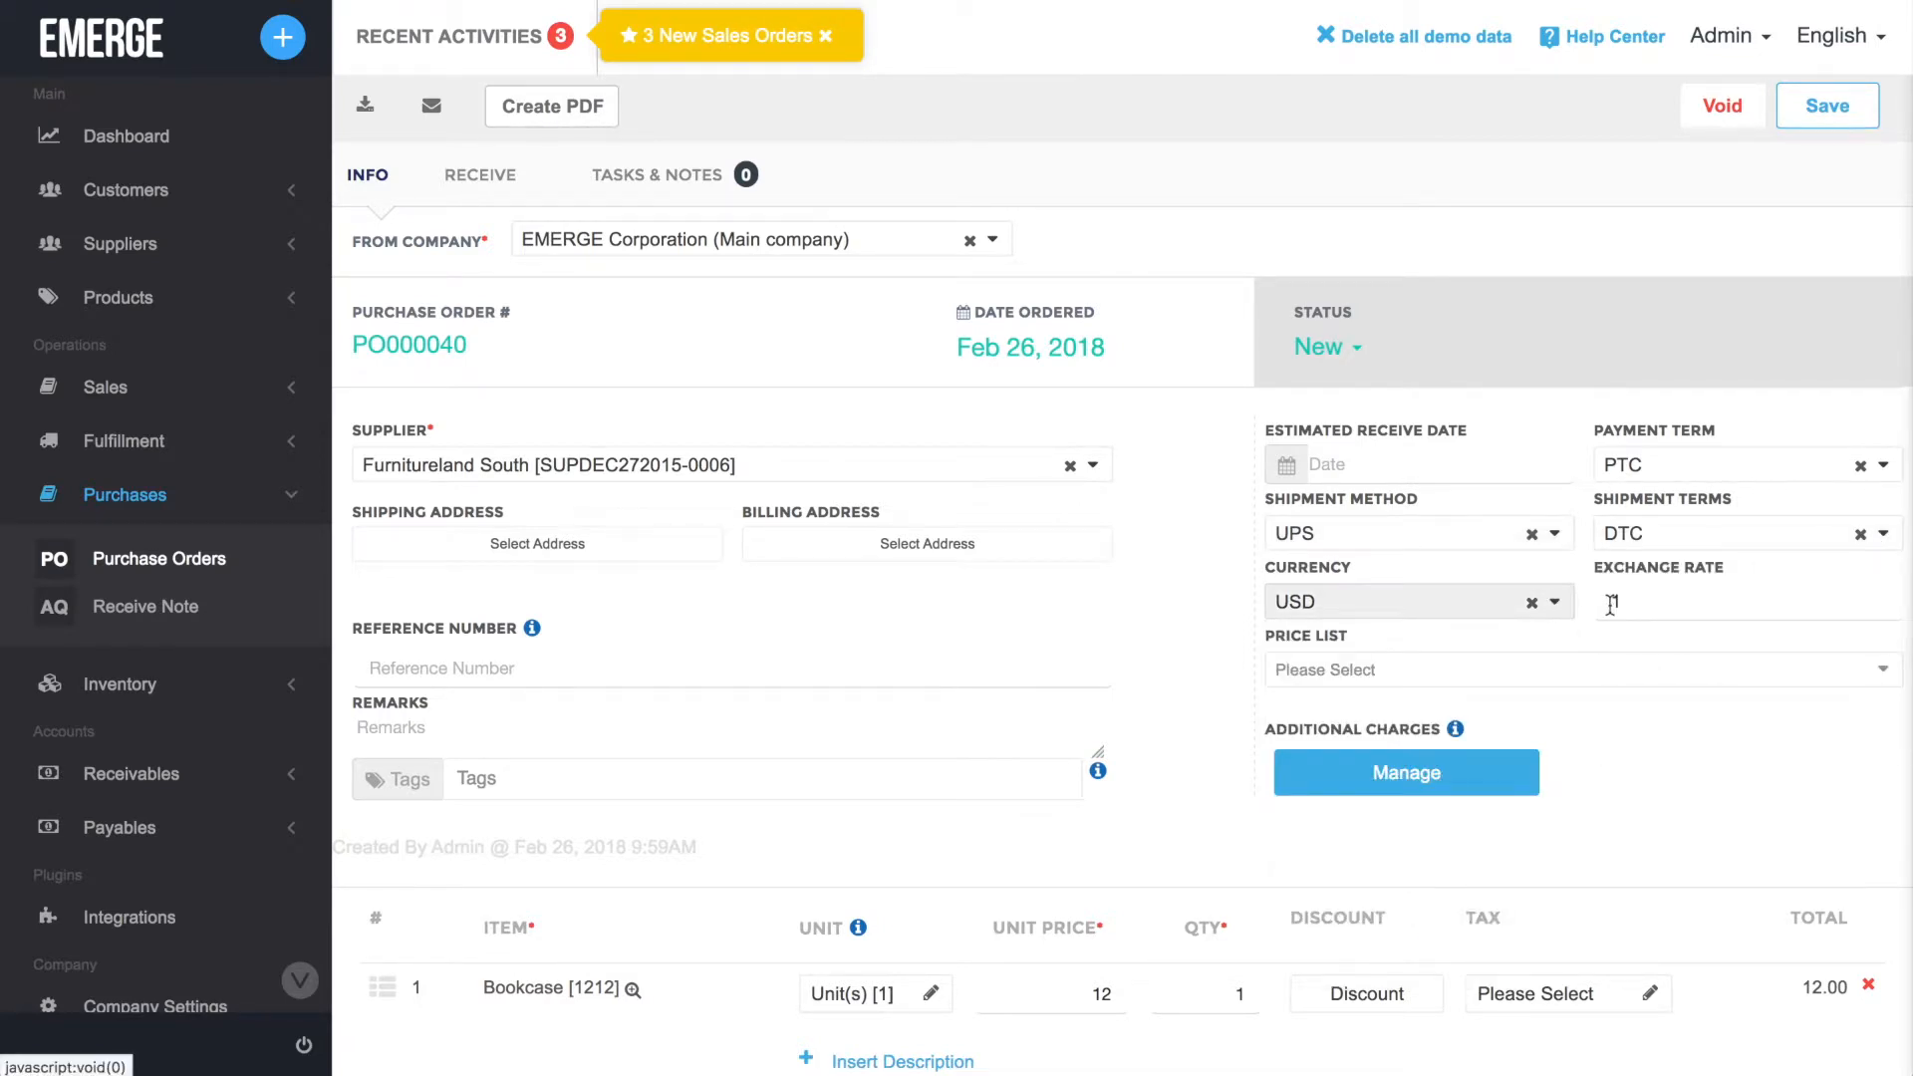
left_click(1884, 672)
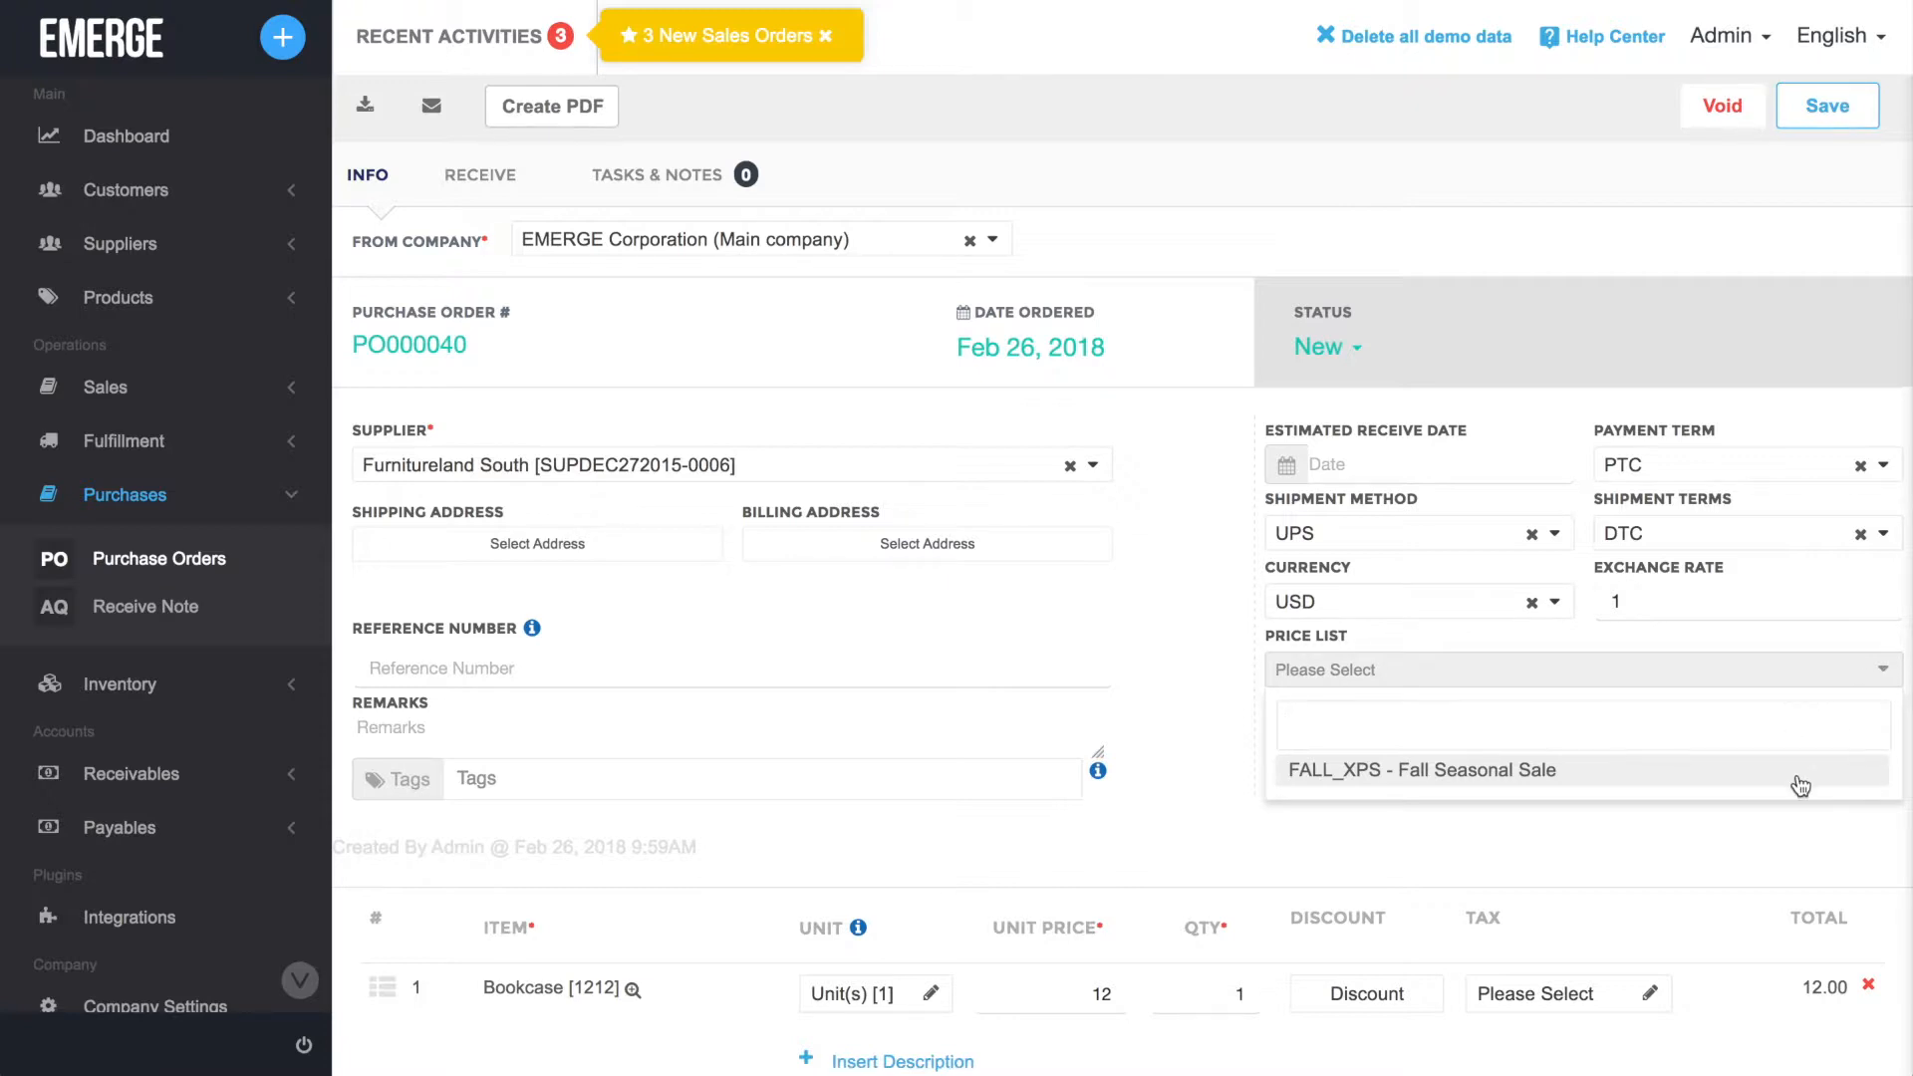
left_click(1743, 830)
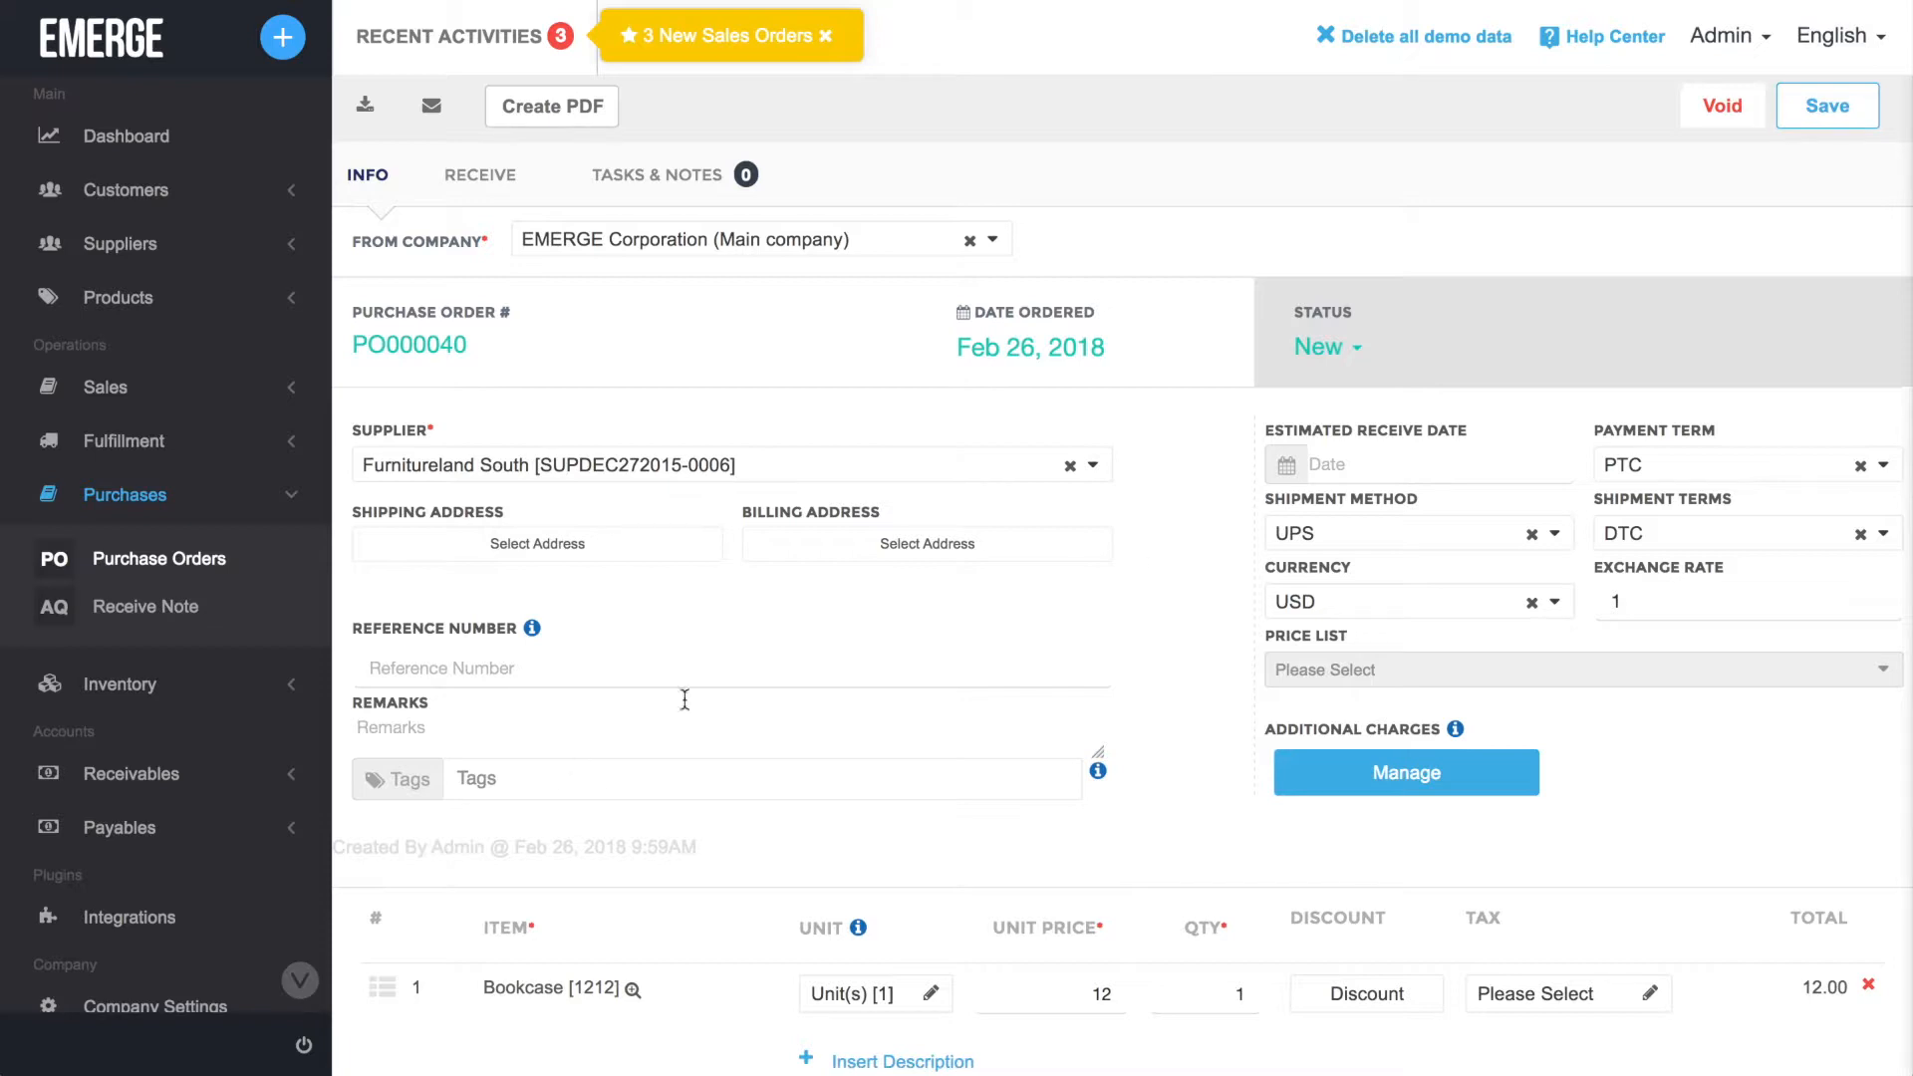
Try to apply the Shipping fee to the whole purchase order as an additional charge.
mouse_move(1459, 732)
scroll(1504, 716, "down", 3)
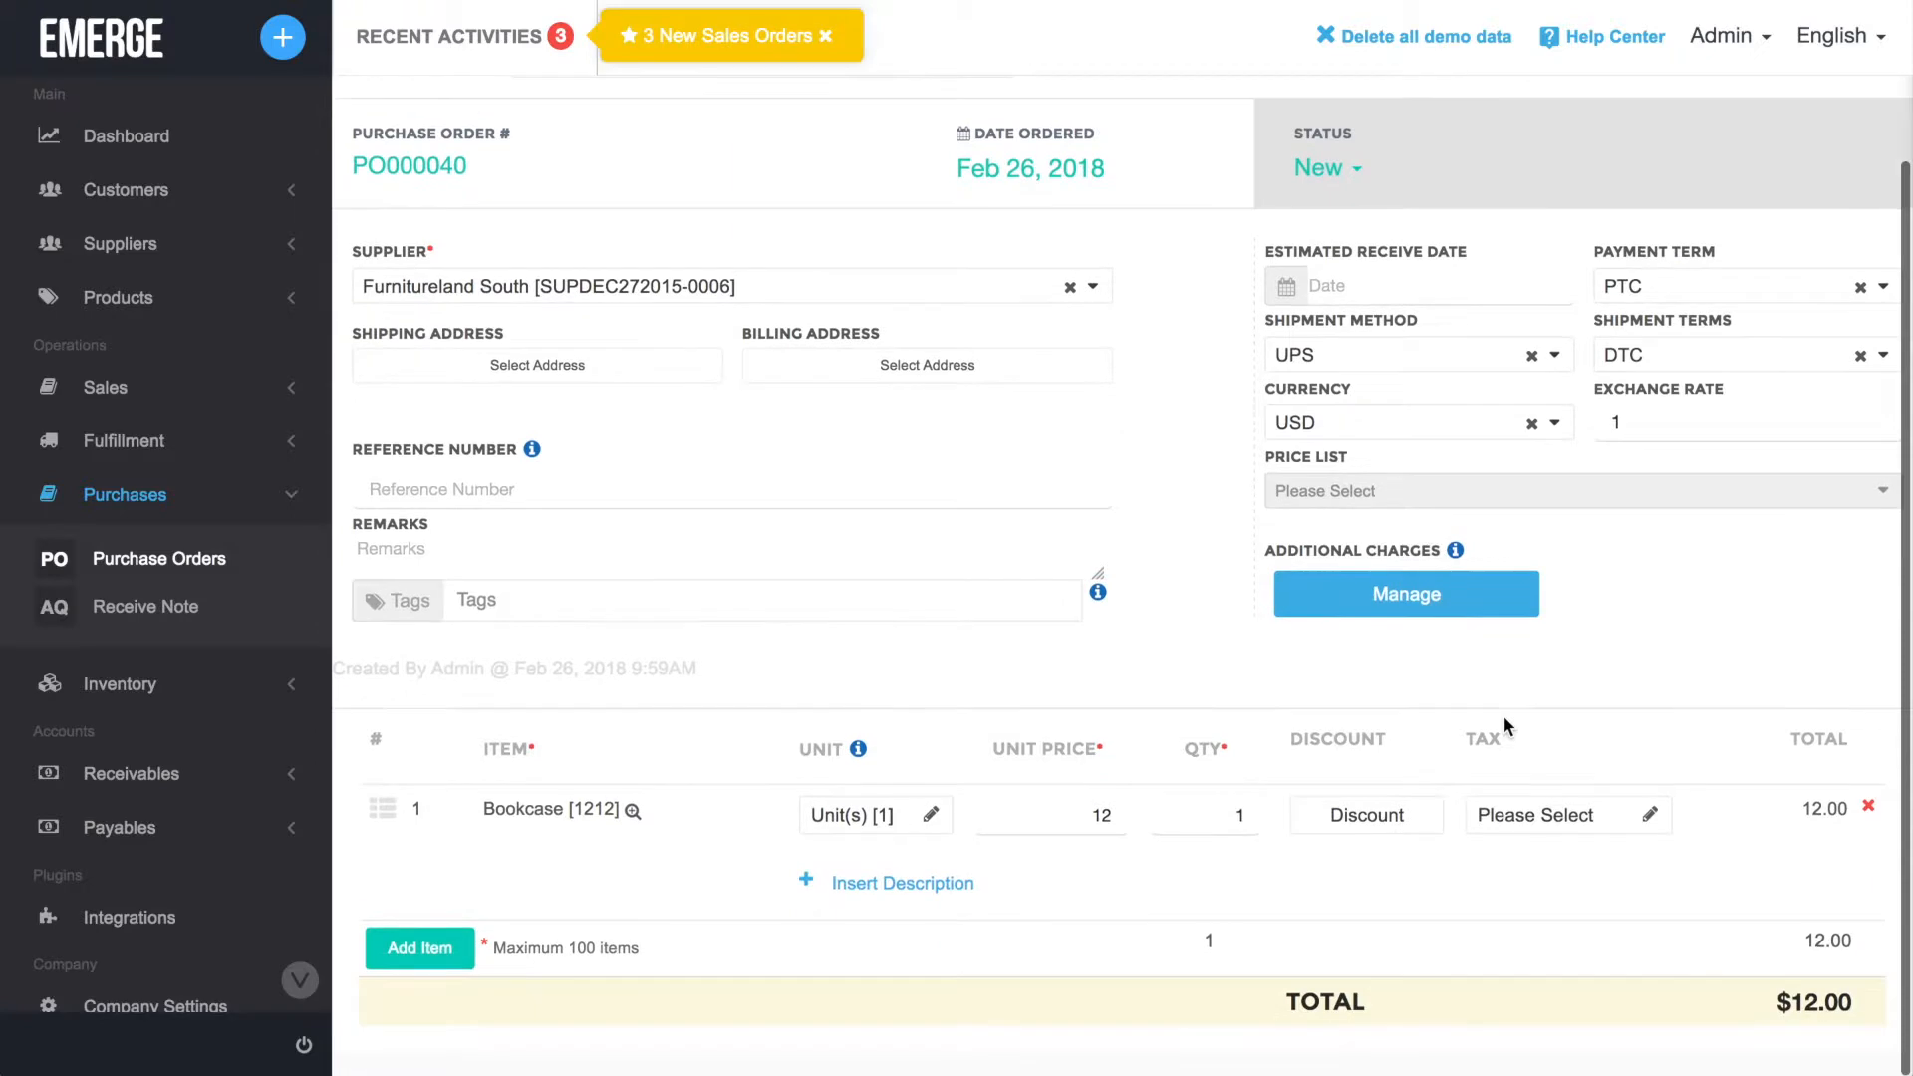
left_click(1513, 606)
left_click(1238, 310)
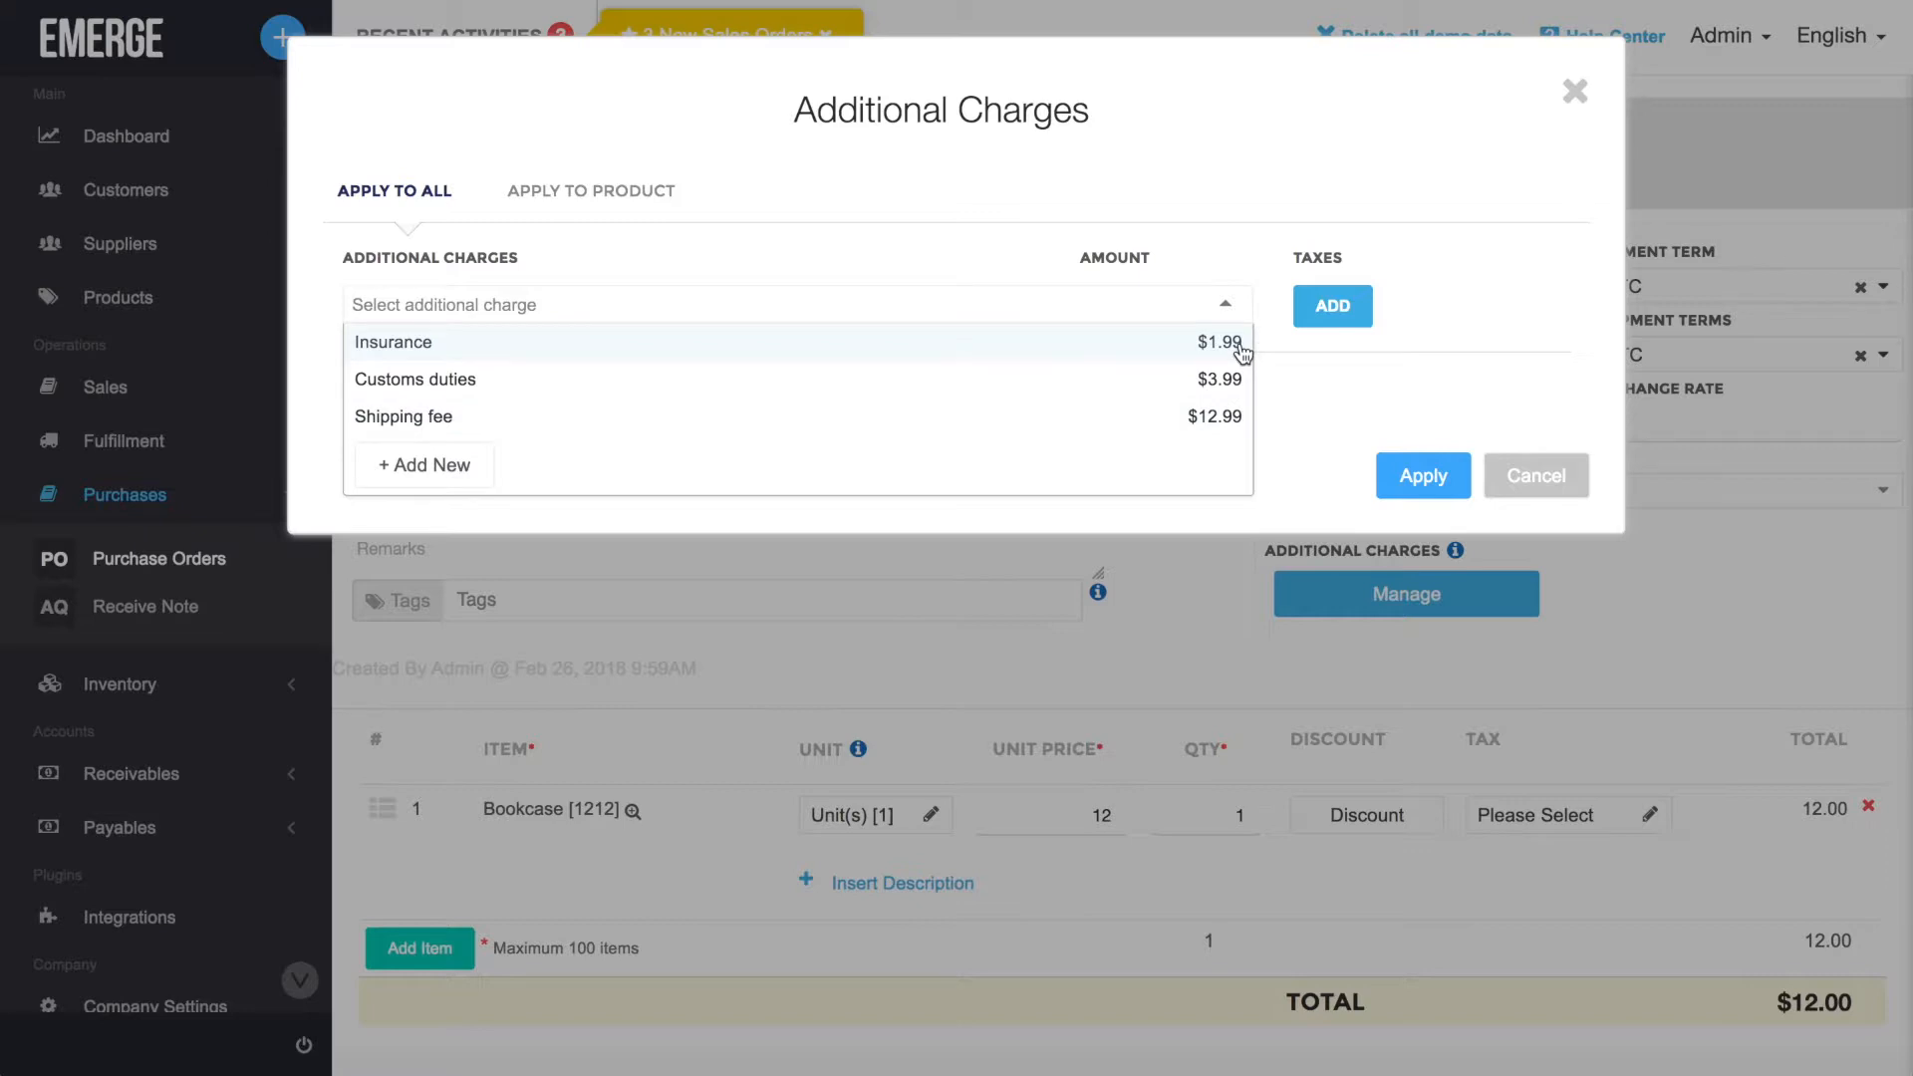
left_click(1241, 415)
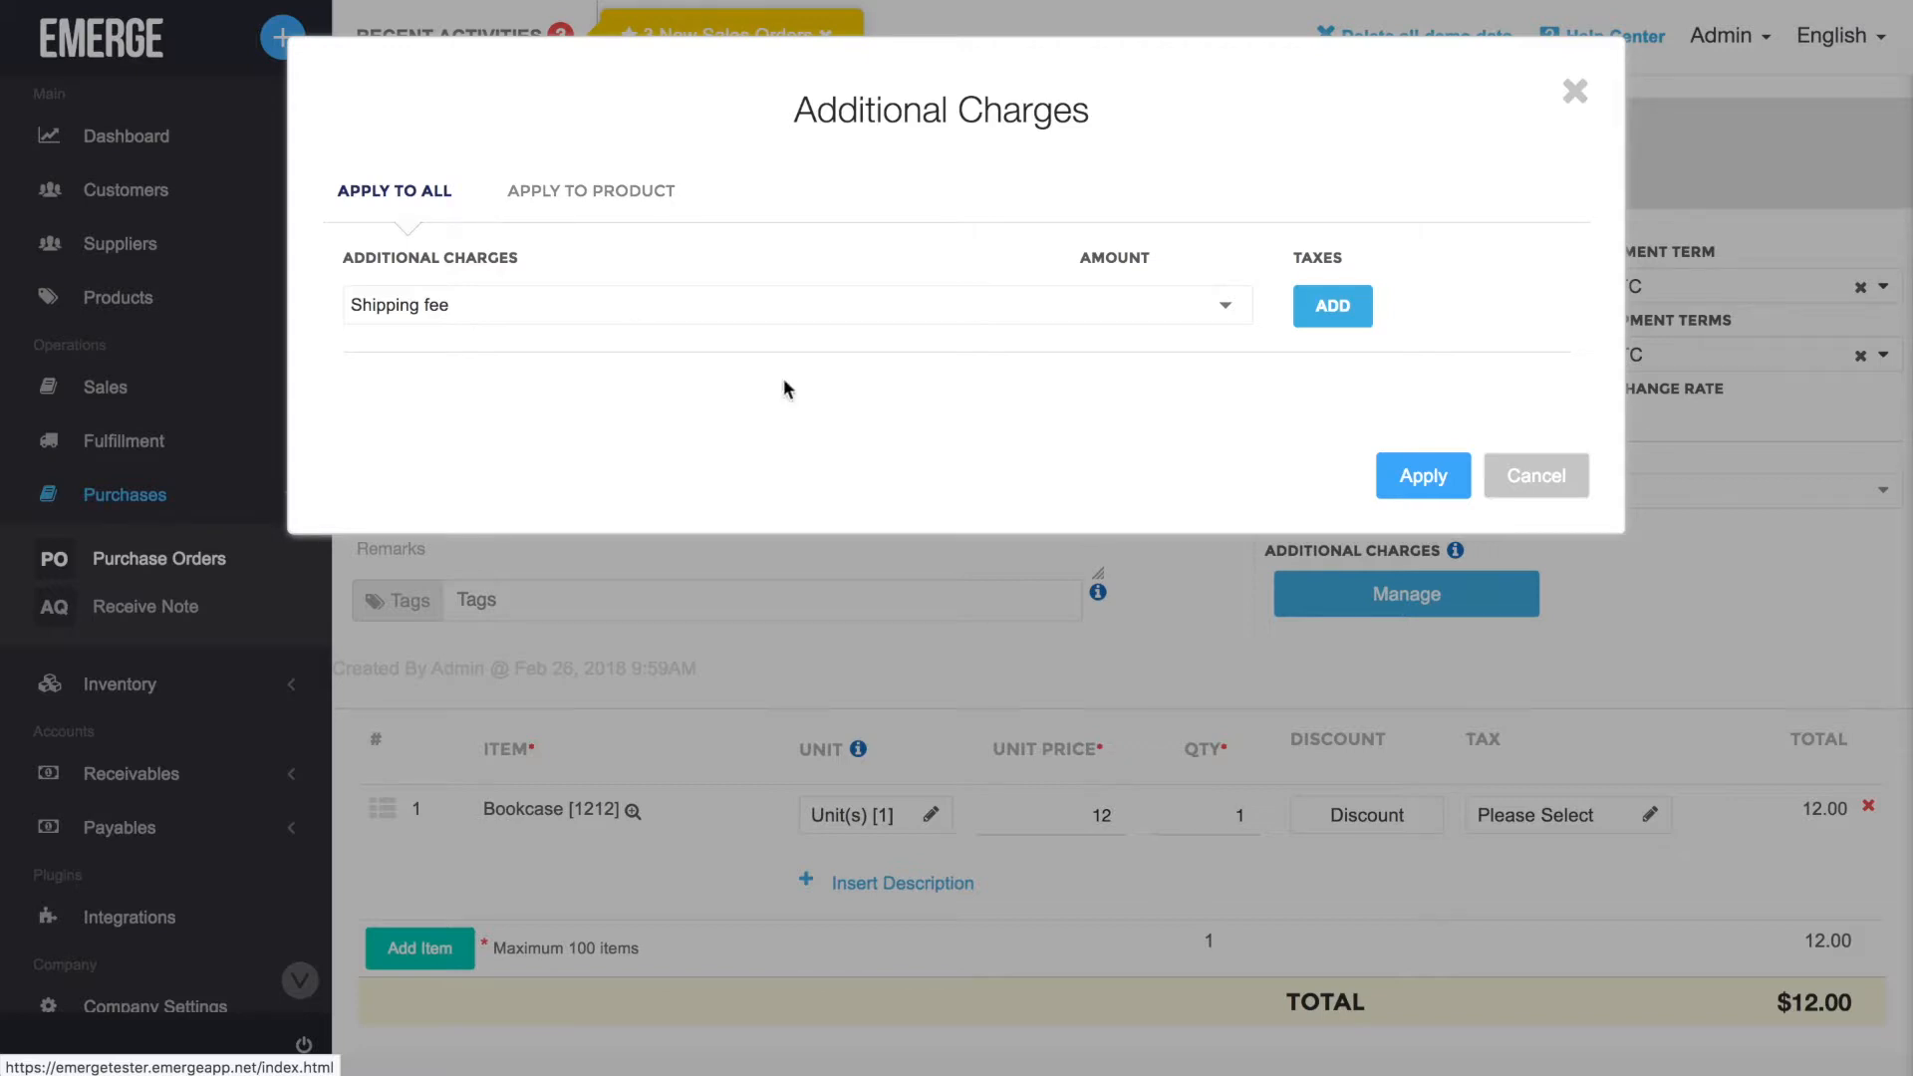
left_click(1423, 476)
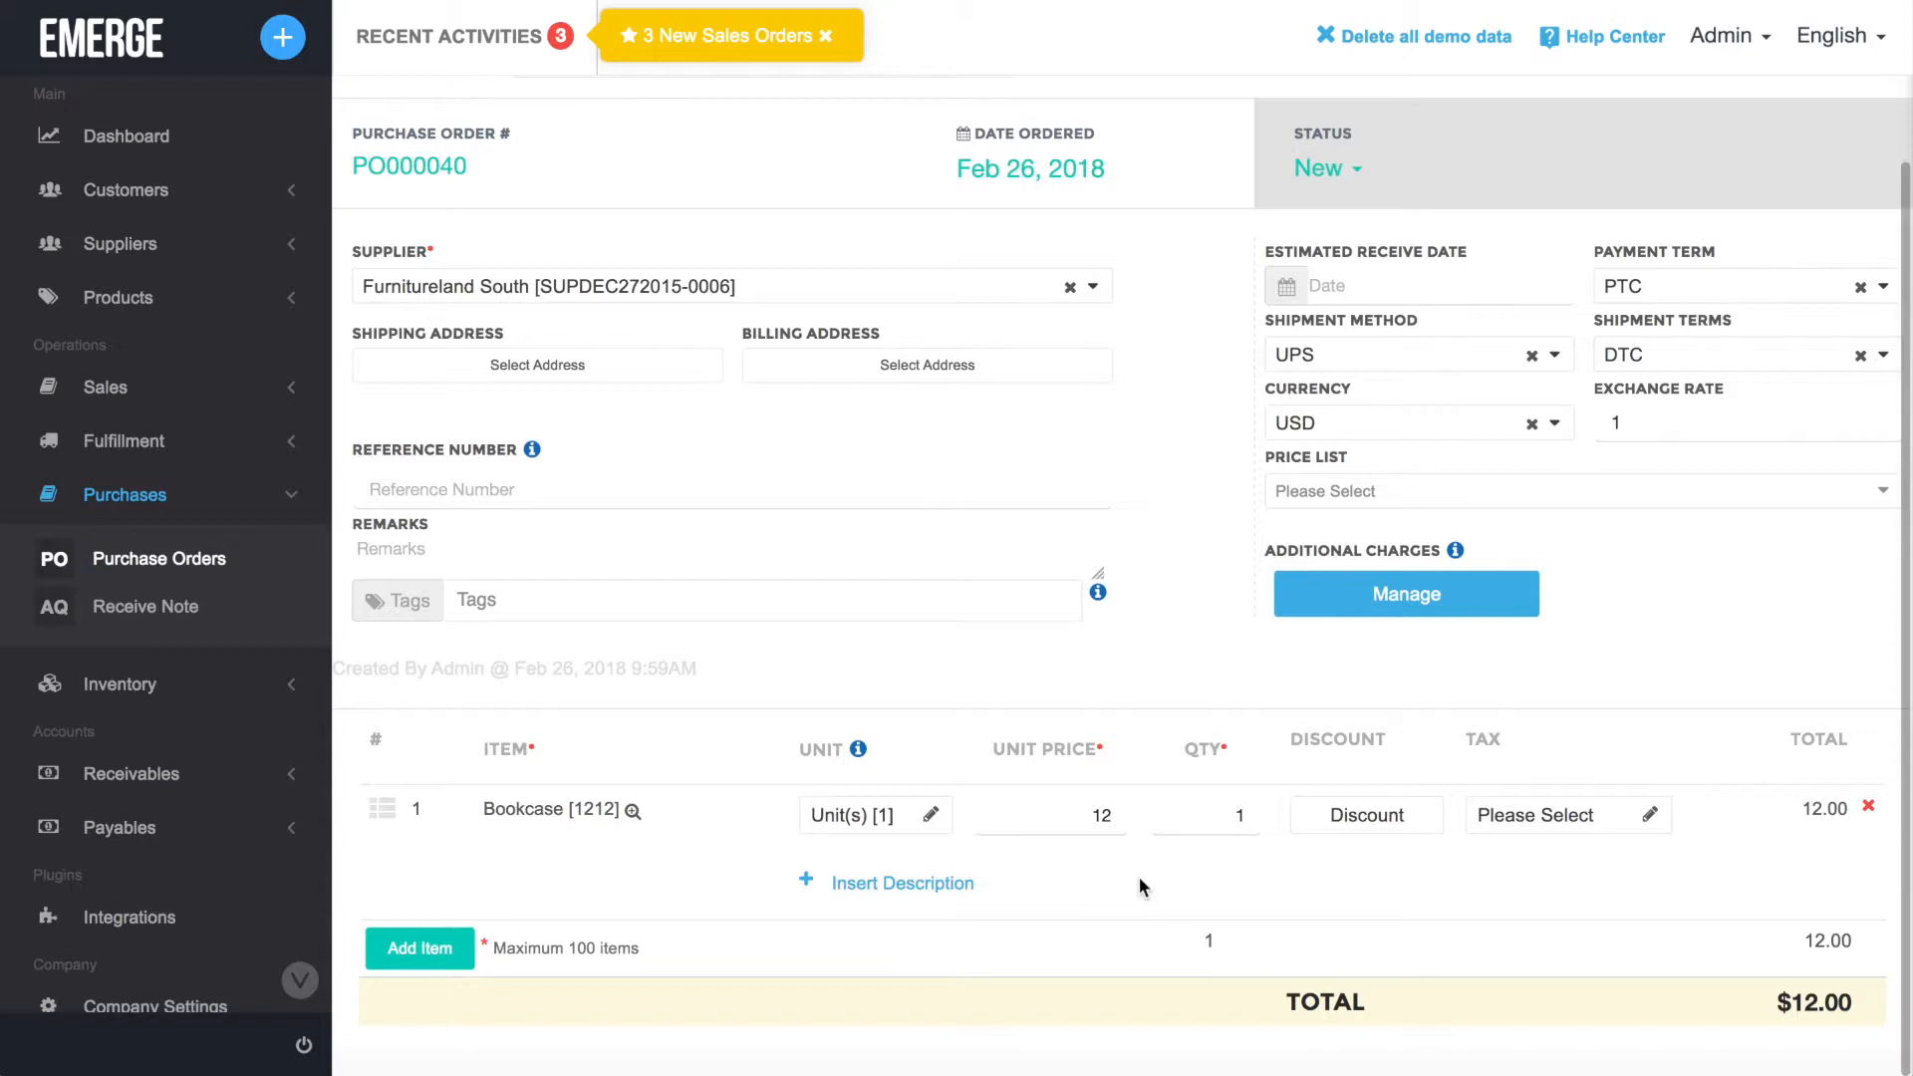
Examine the discount types and the tax options available for the Bookcase line item.
left_click(1365, 833)
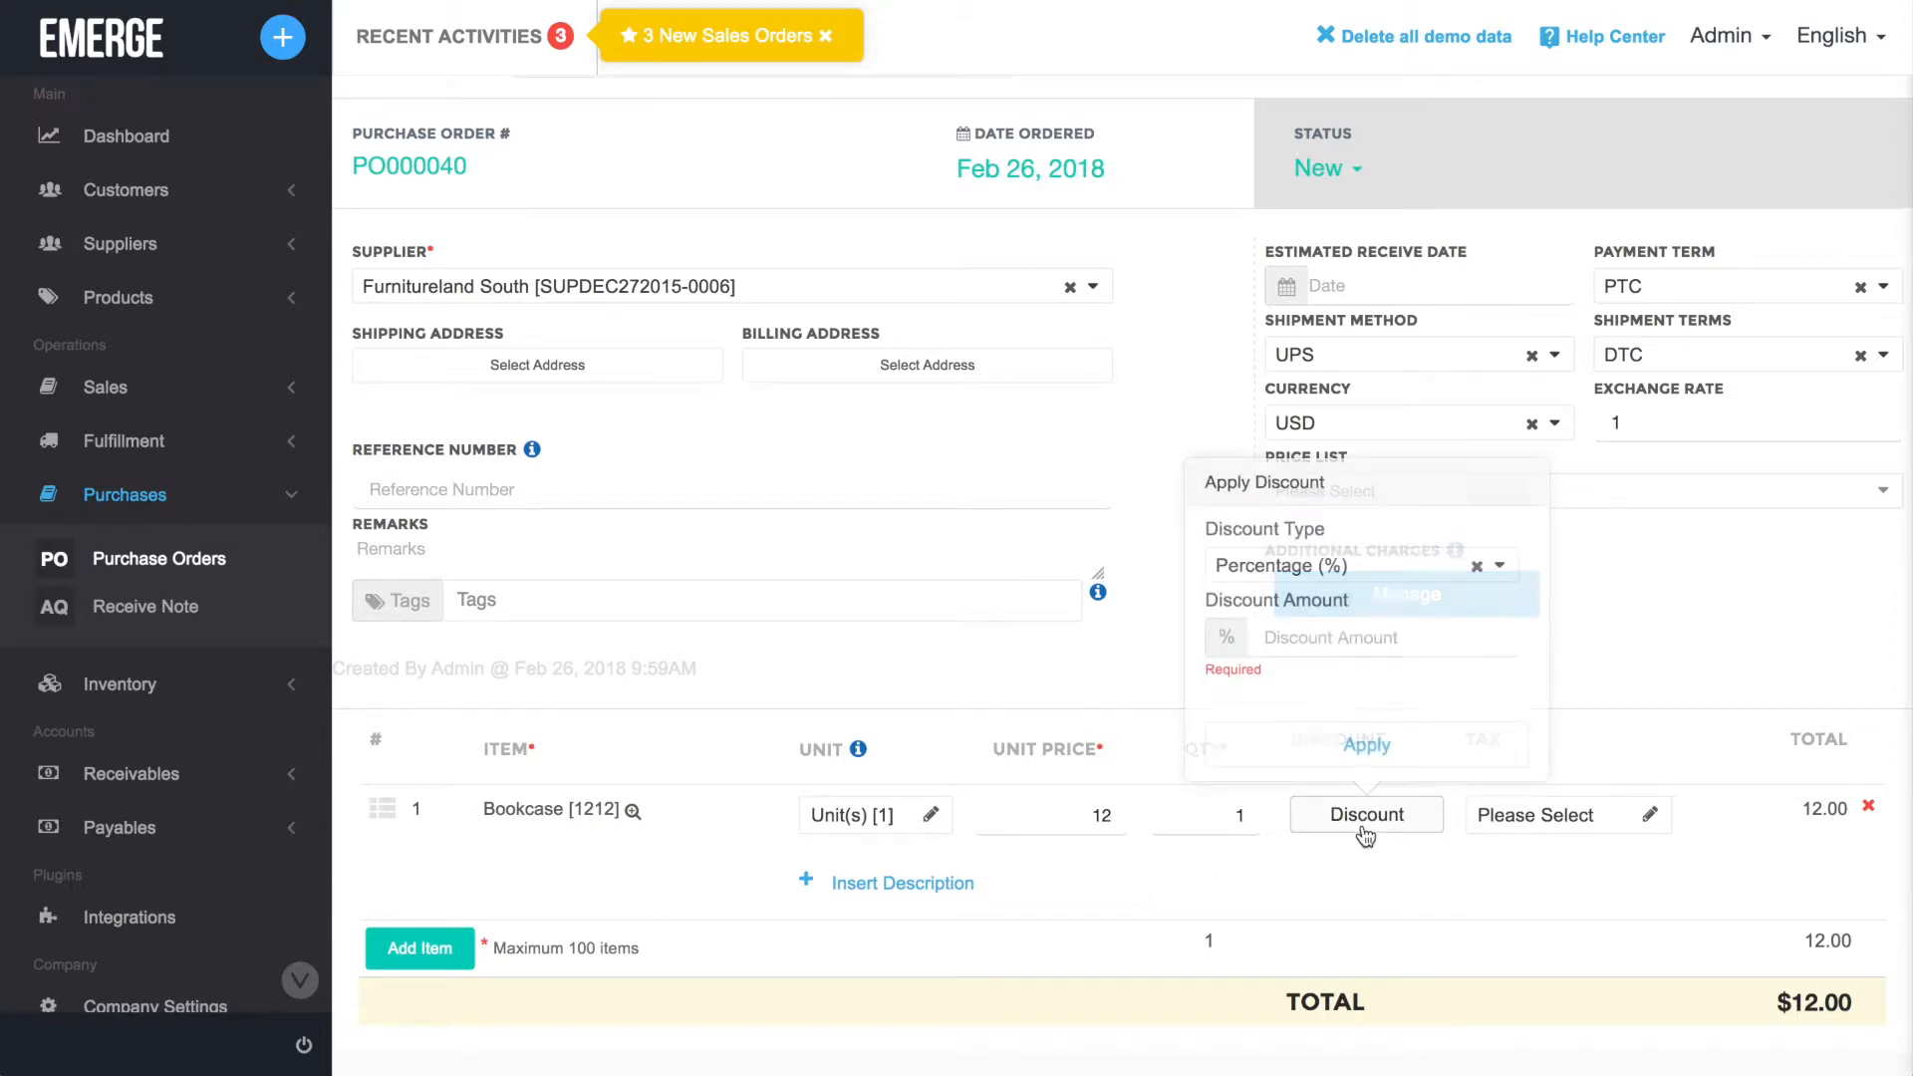
left_click(1501, 568)
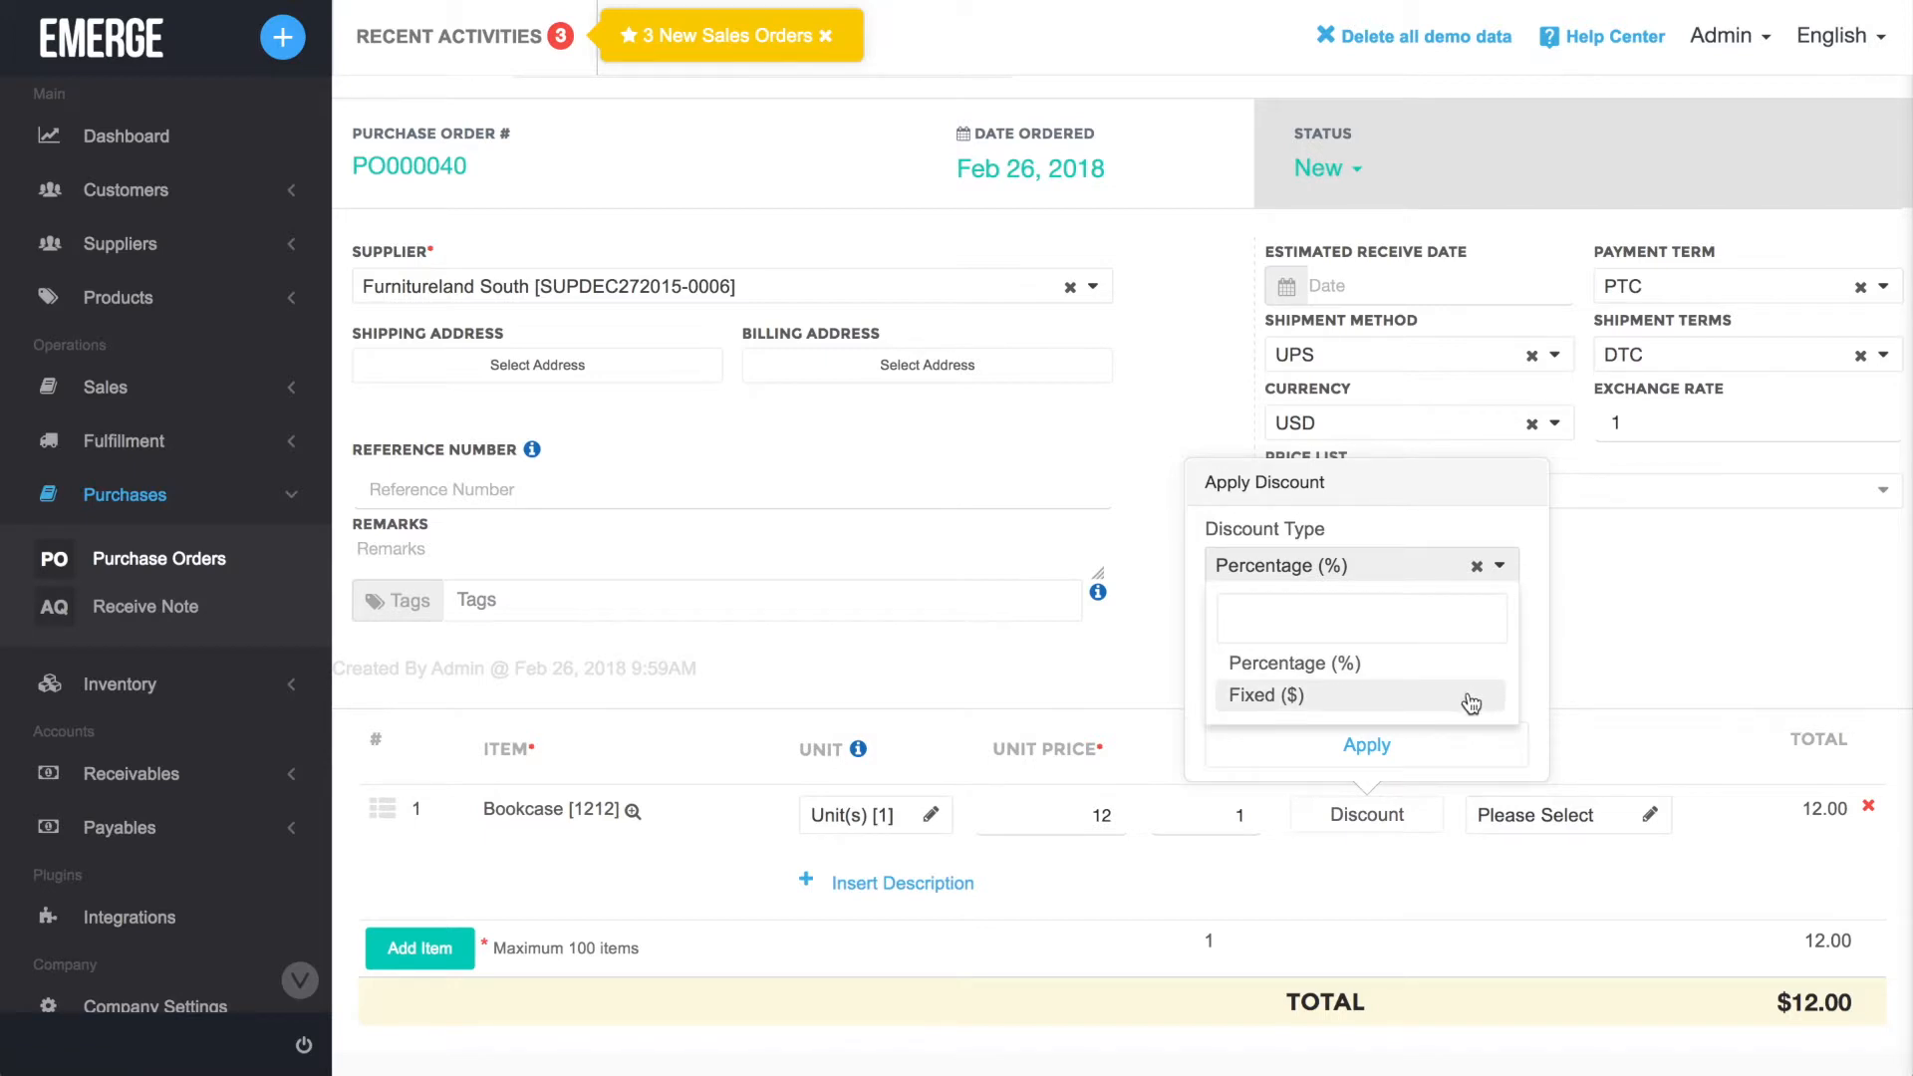
left_click(1600, 665)
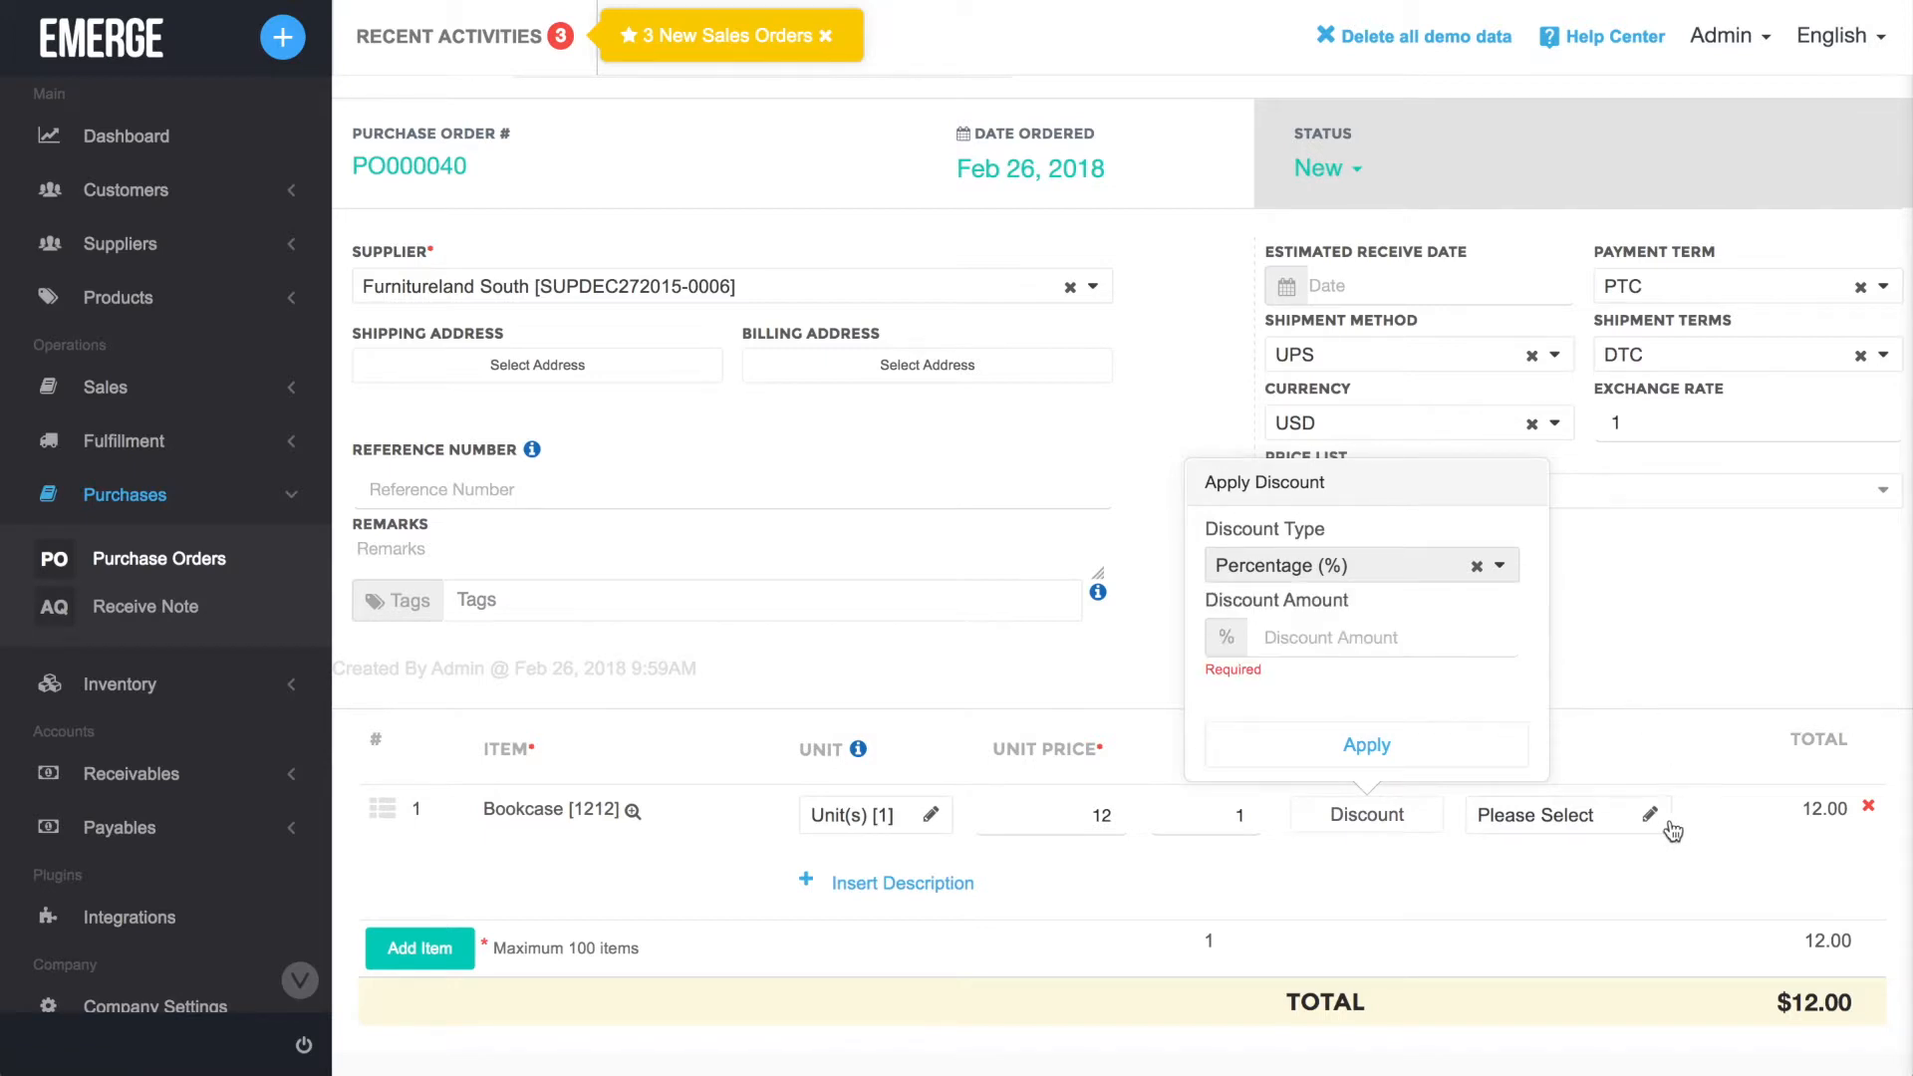
left_click(1610, 644)
left_click(1644, 822)
left_click(1641, 817)
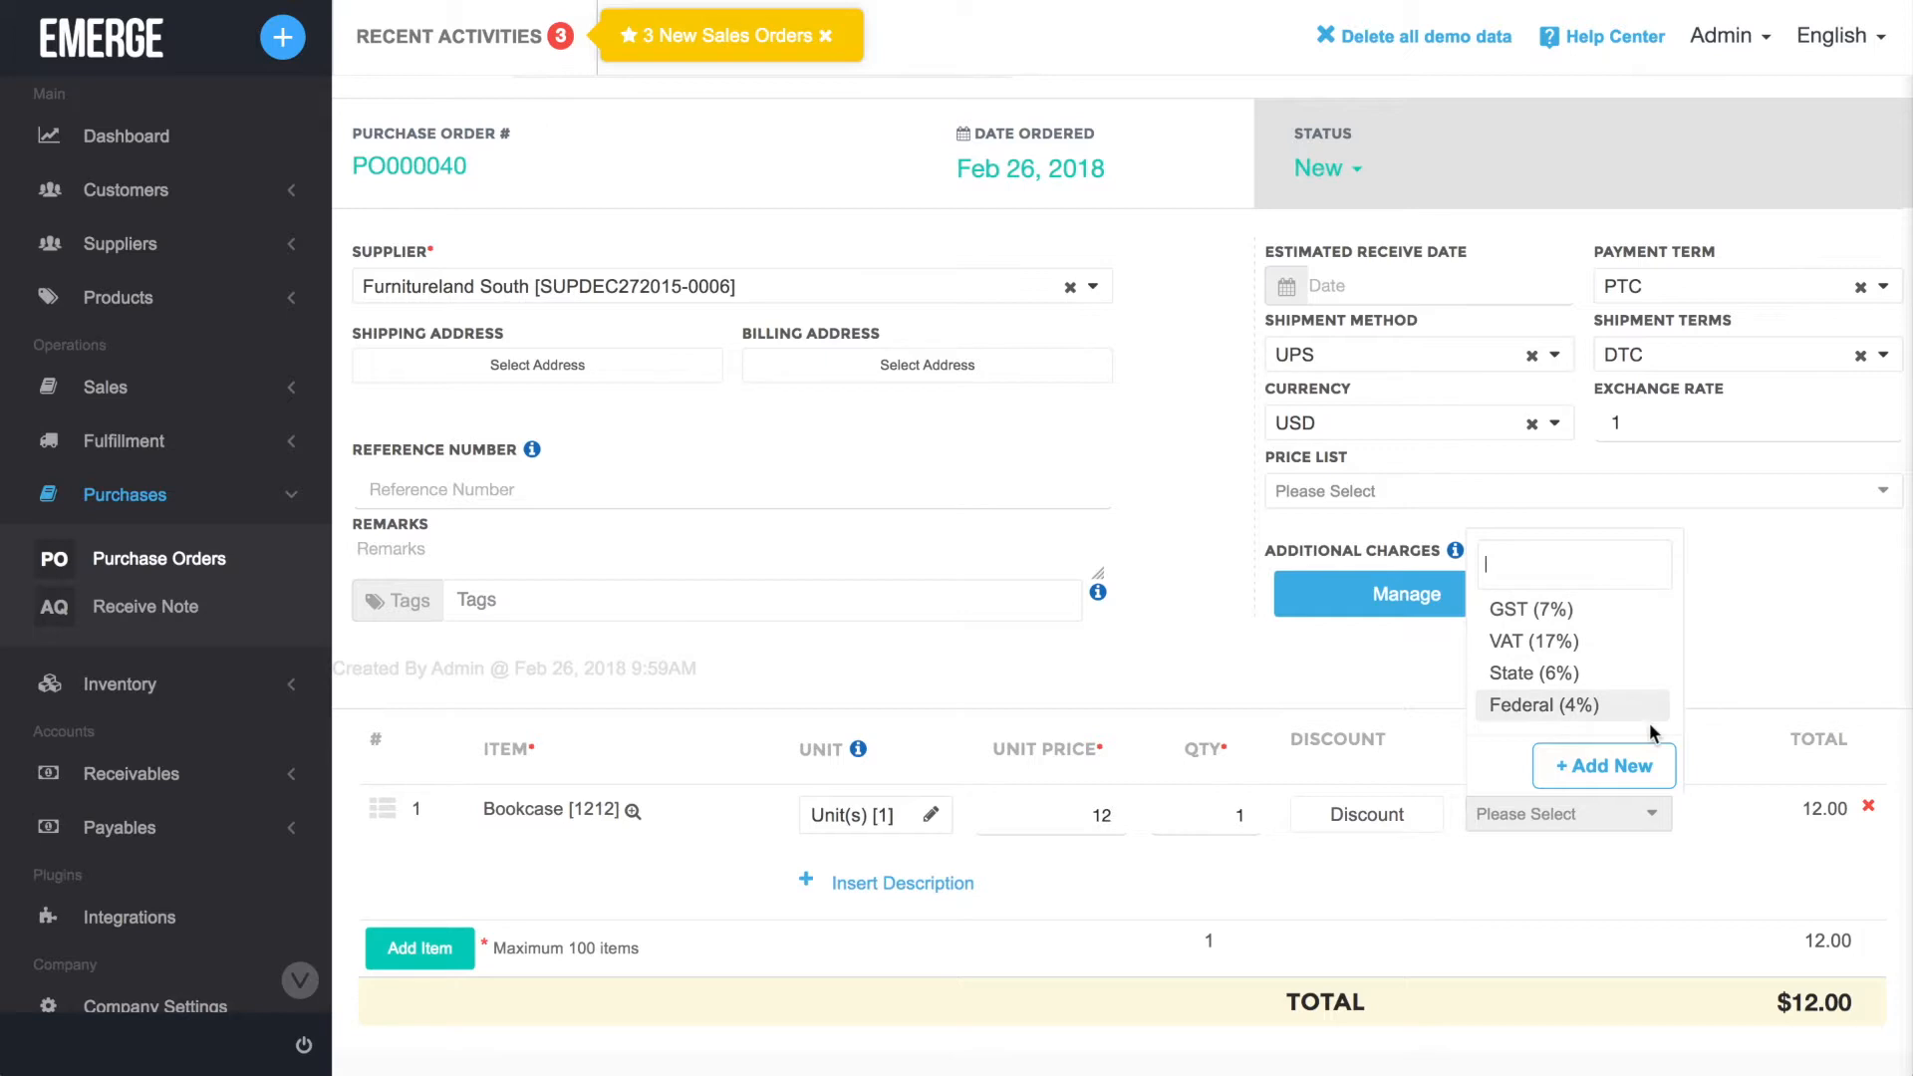
left_click(1690, 855)
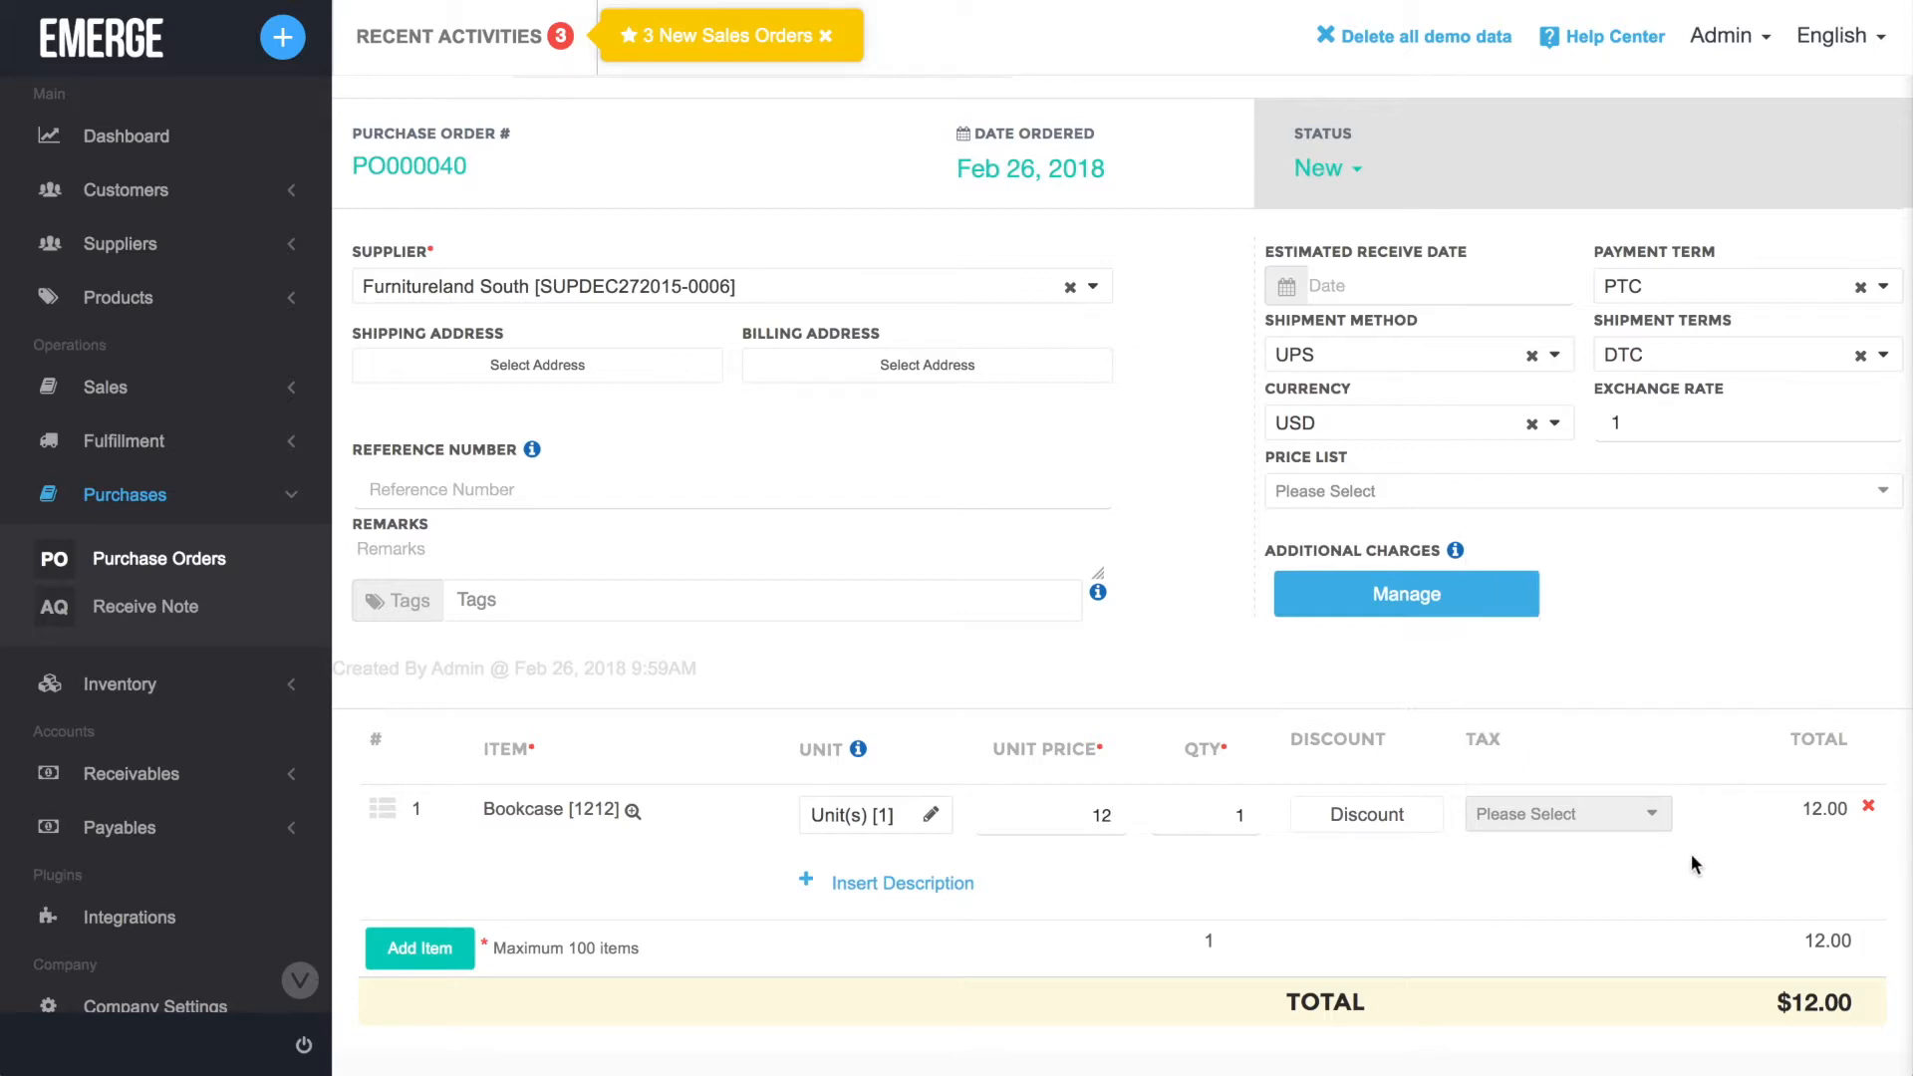
Save the changes to the purchase order.
scroll(1383, 903, "up", 2)
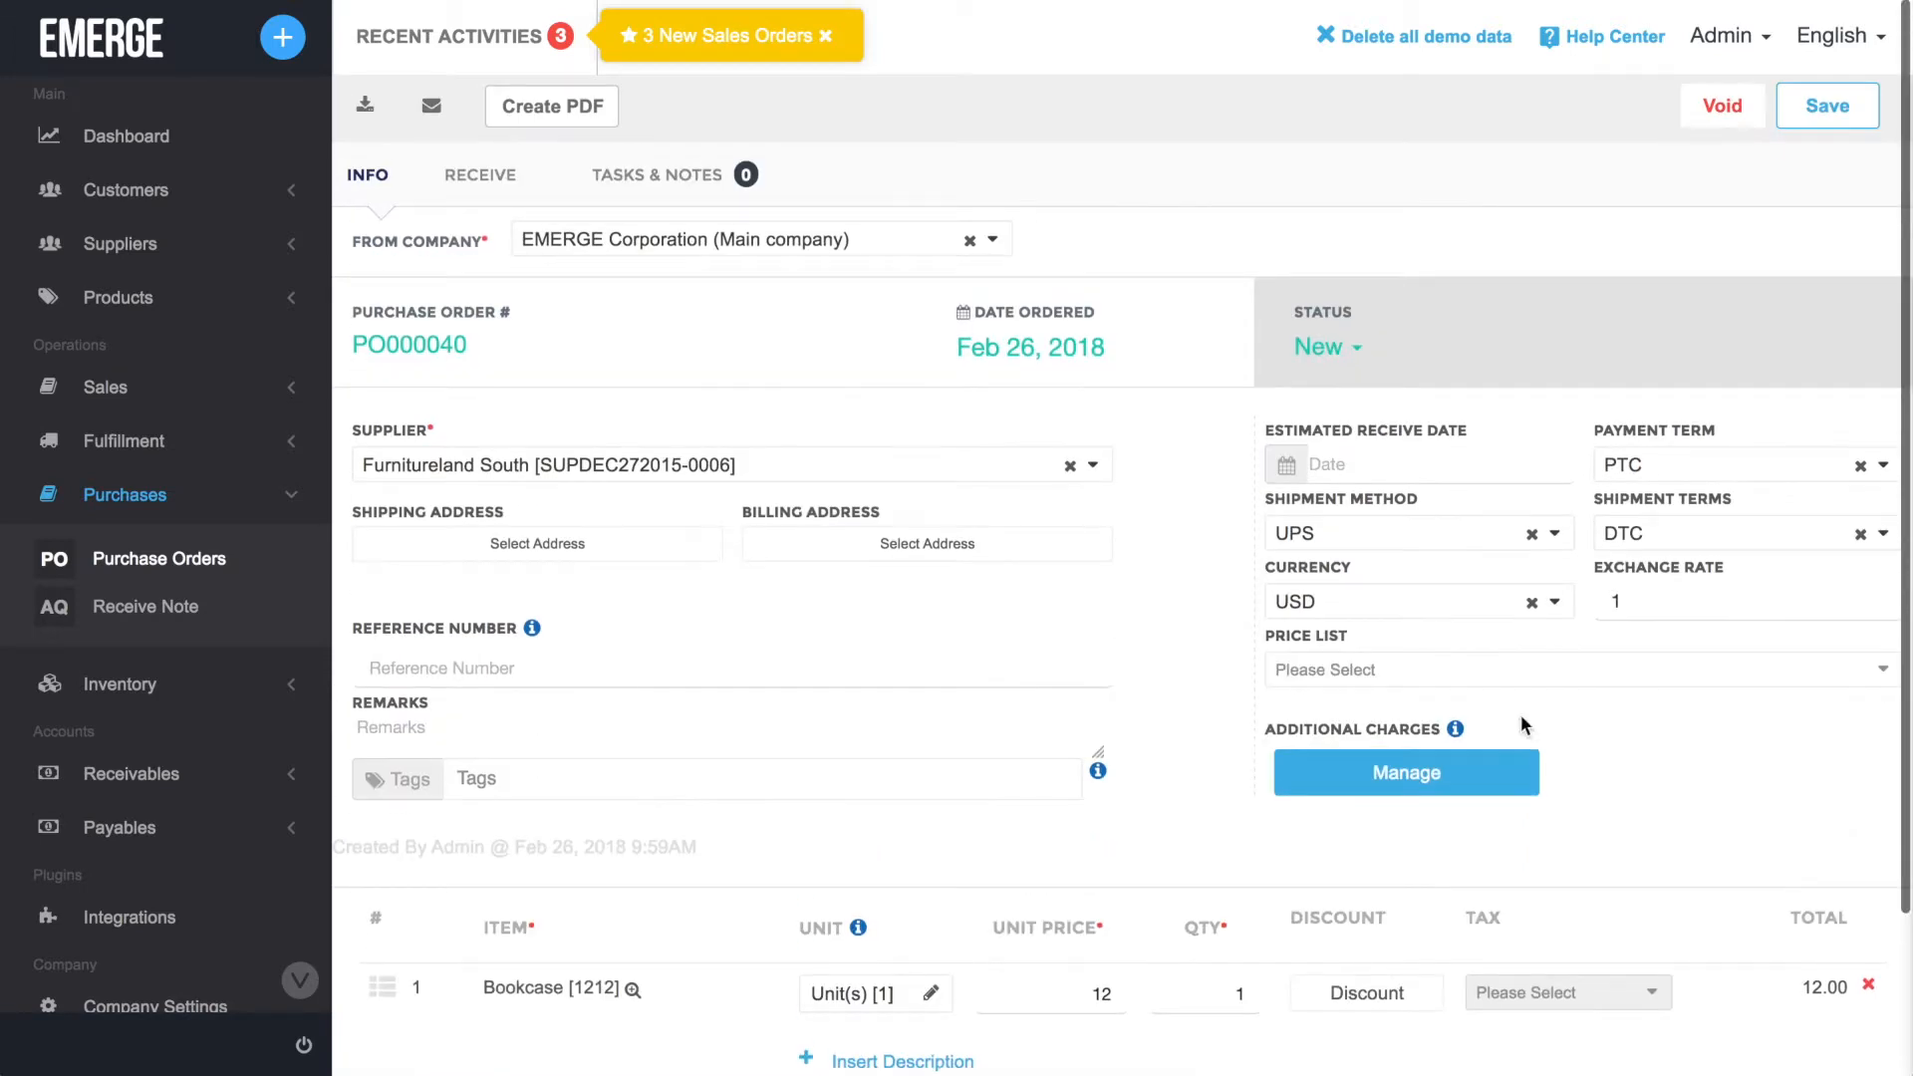
left_click(1849, 110)
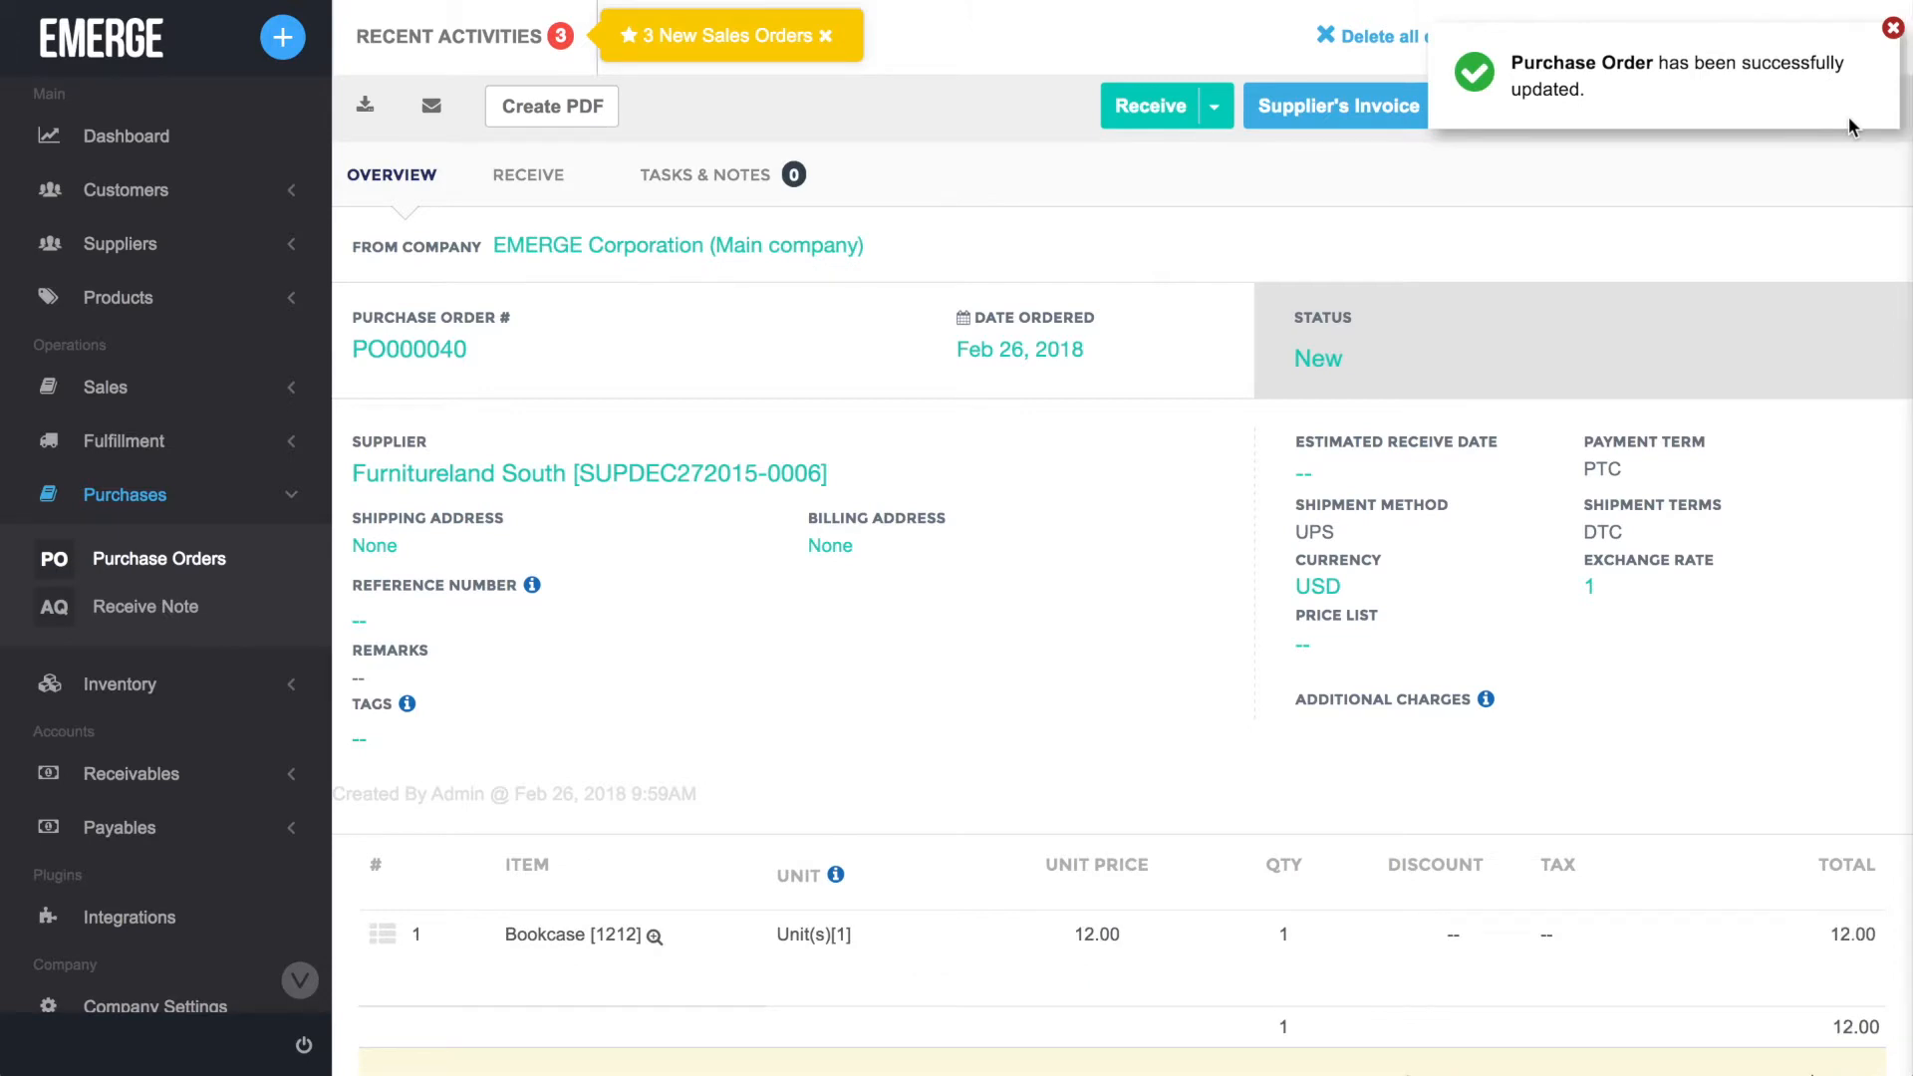
Receive the Bookcase purchase order in full with Quick Receive, saving the receive note and adding its stock to inventory.
left_click(1214, 106)
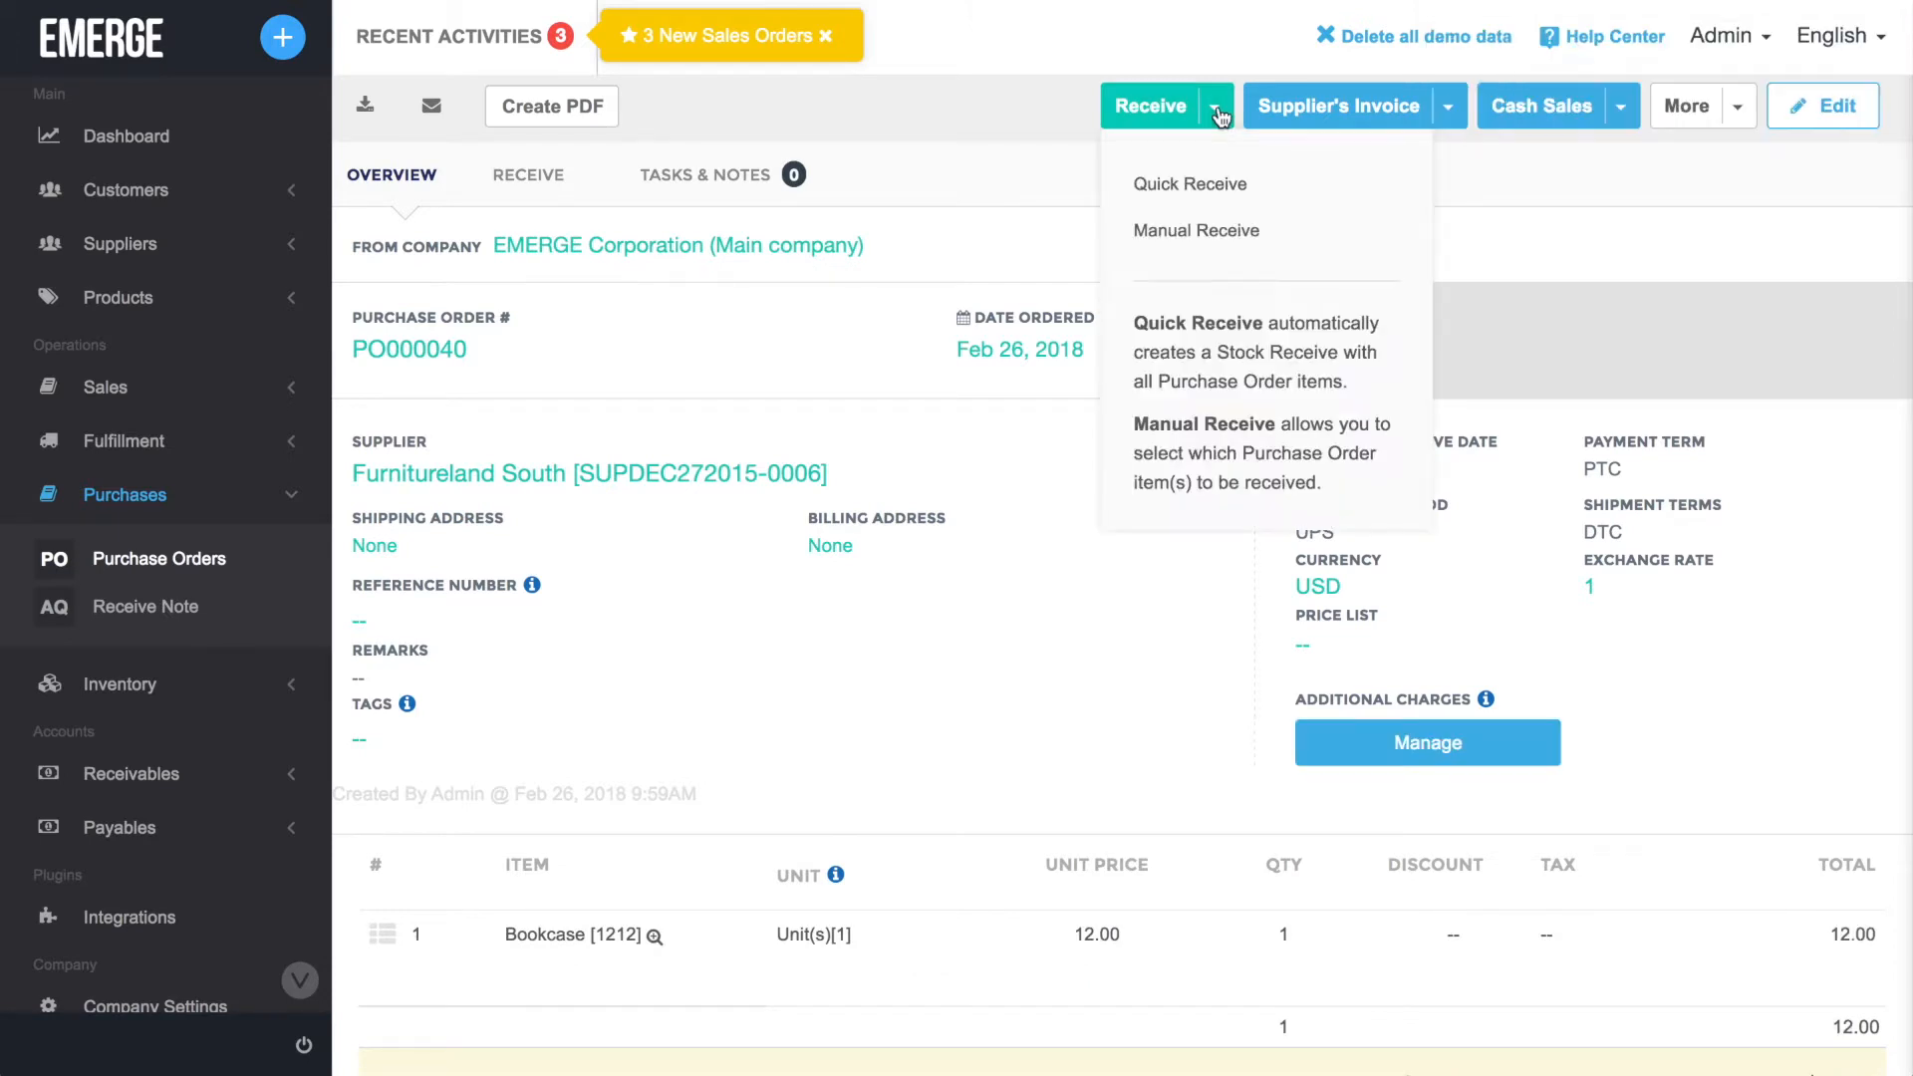
left_click(1339, 186)
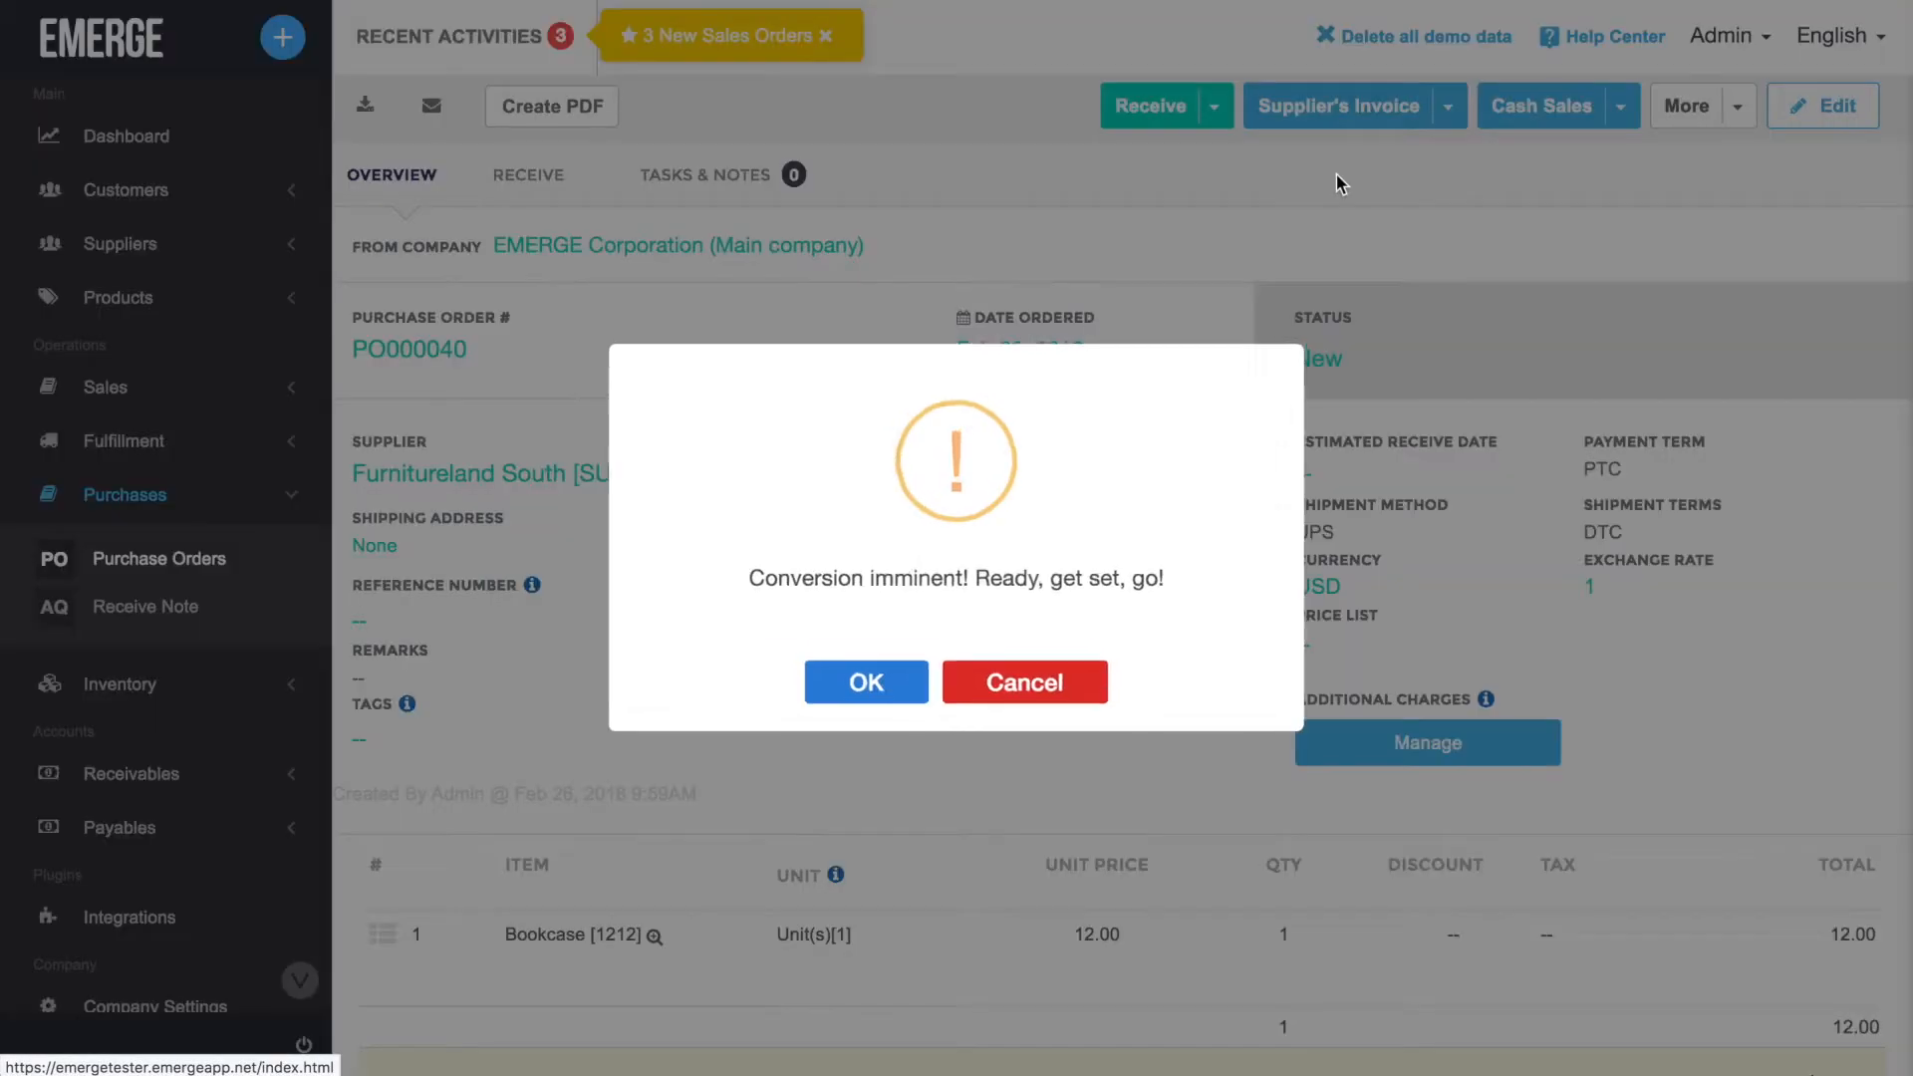
left_click(870, 678)
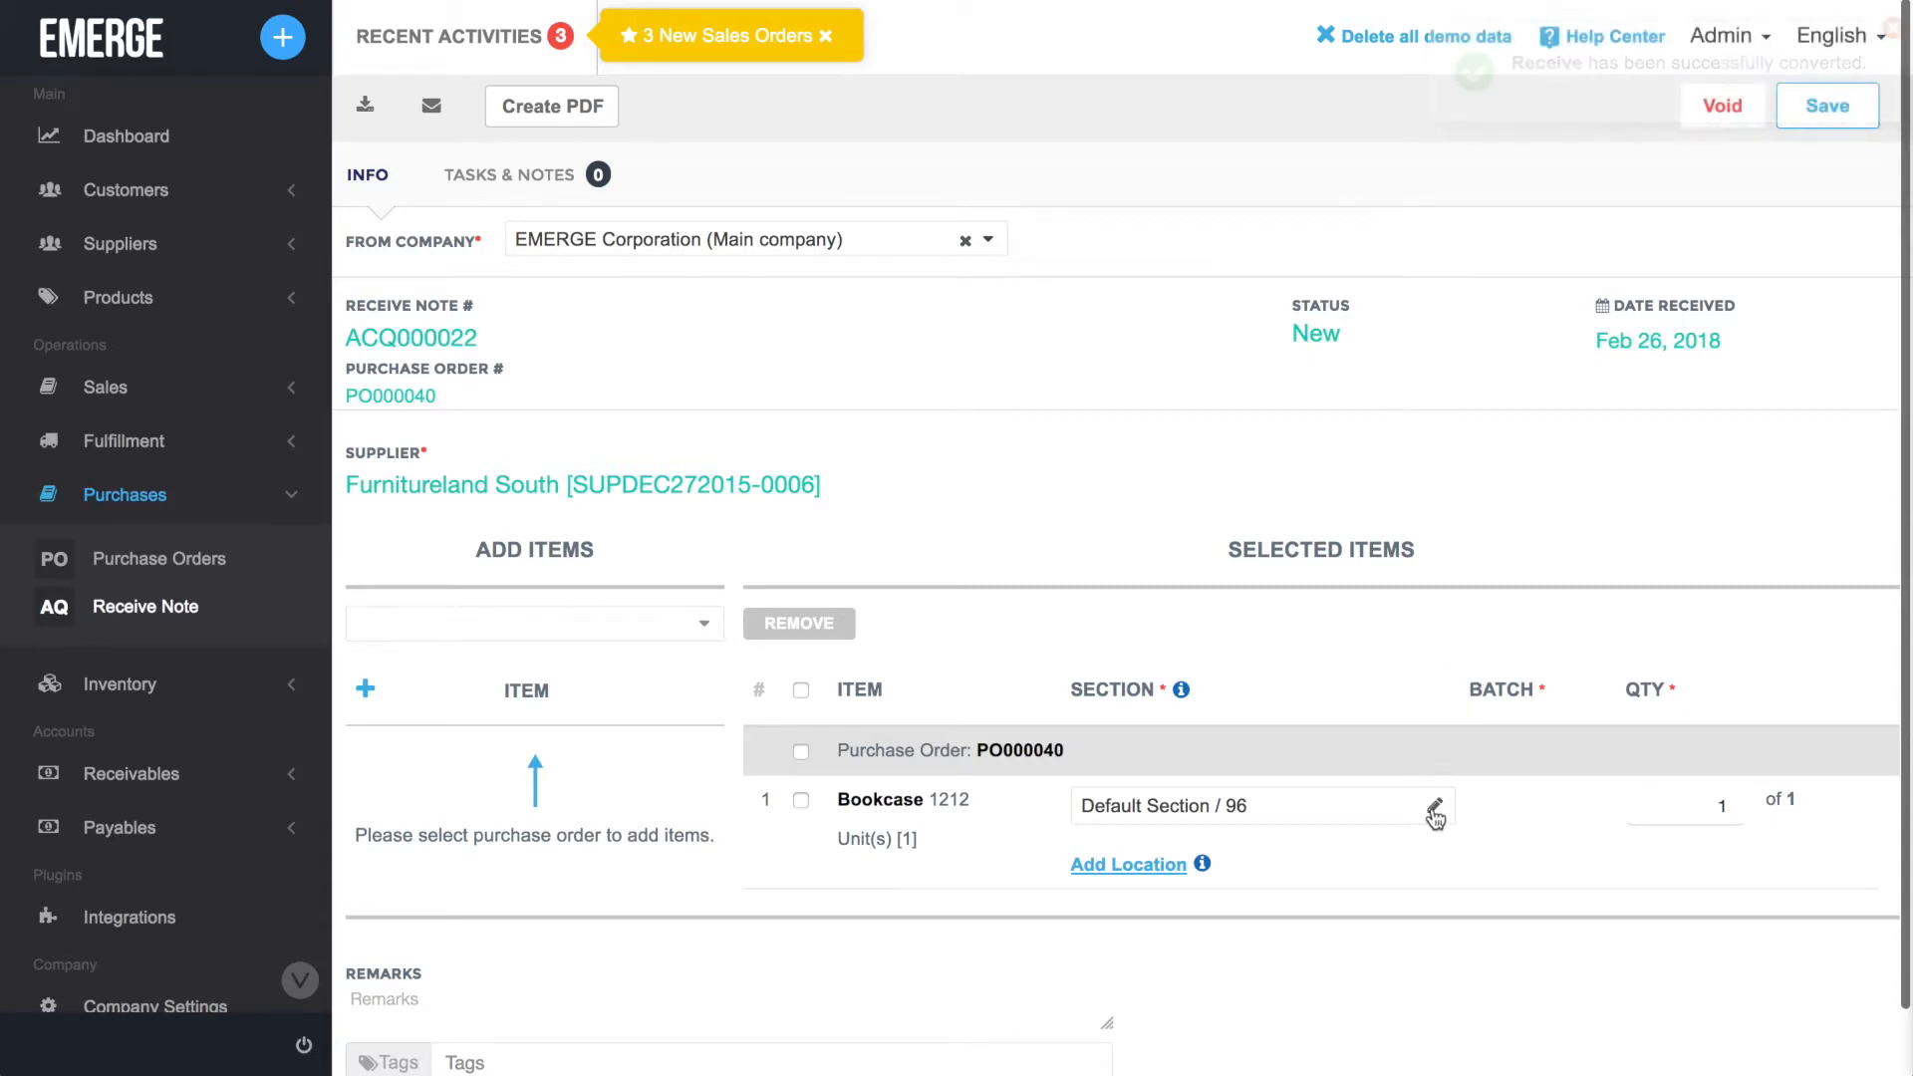
left_click(1838, 112)
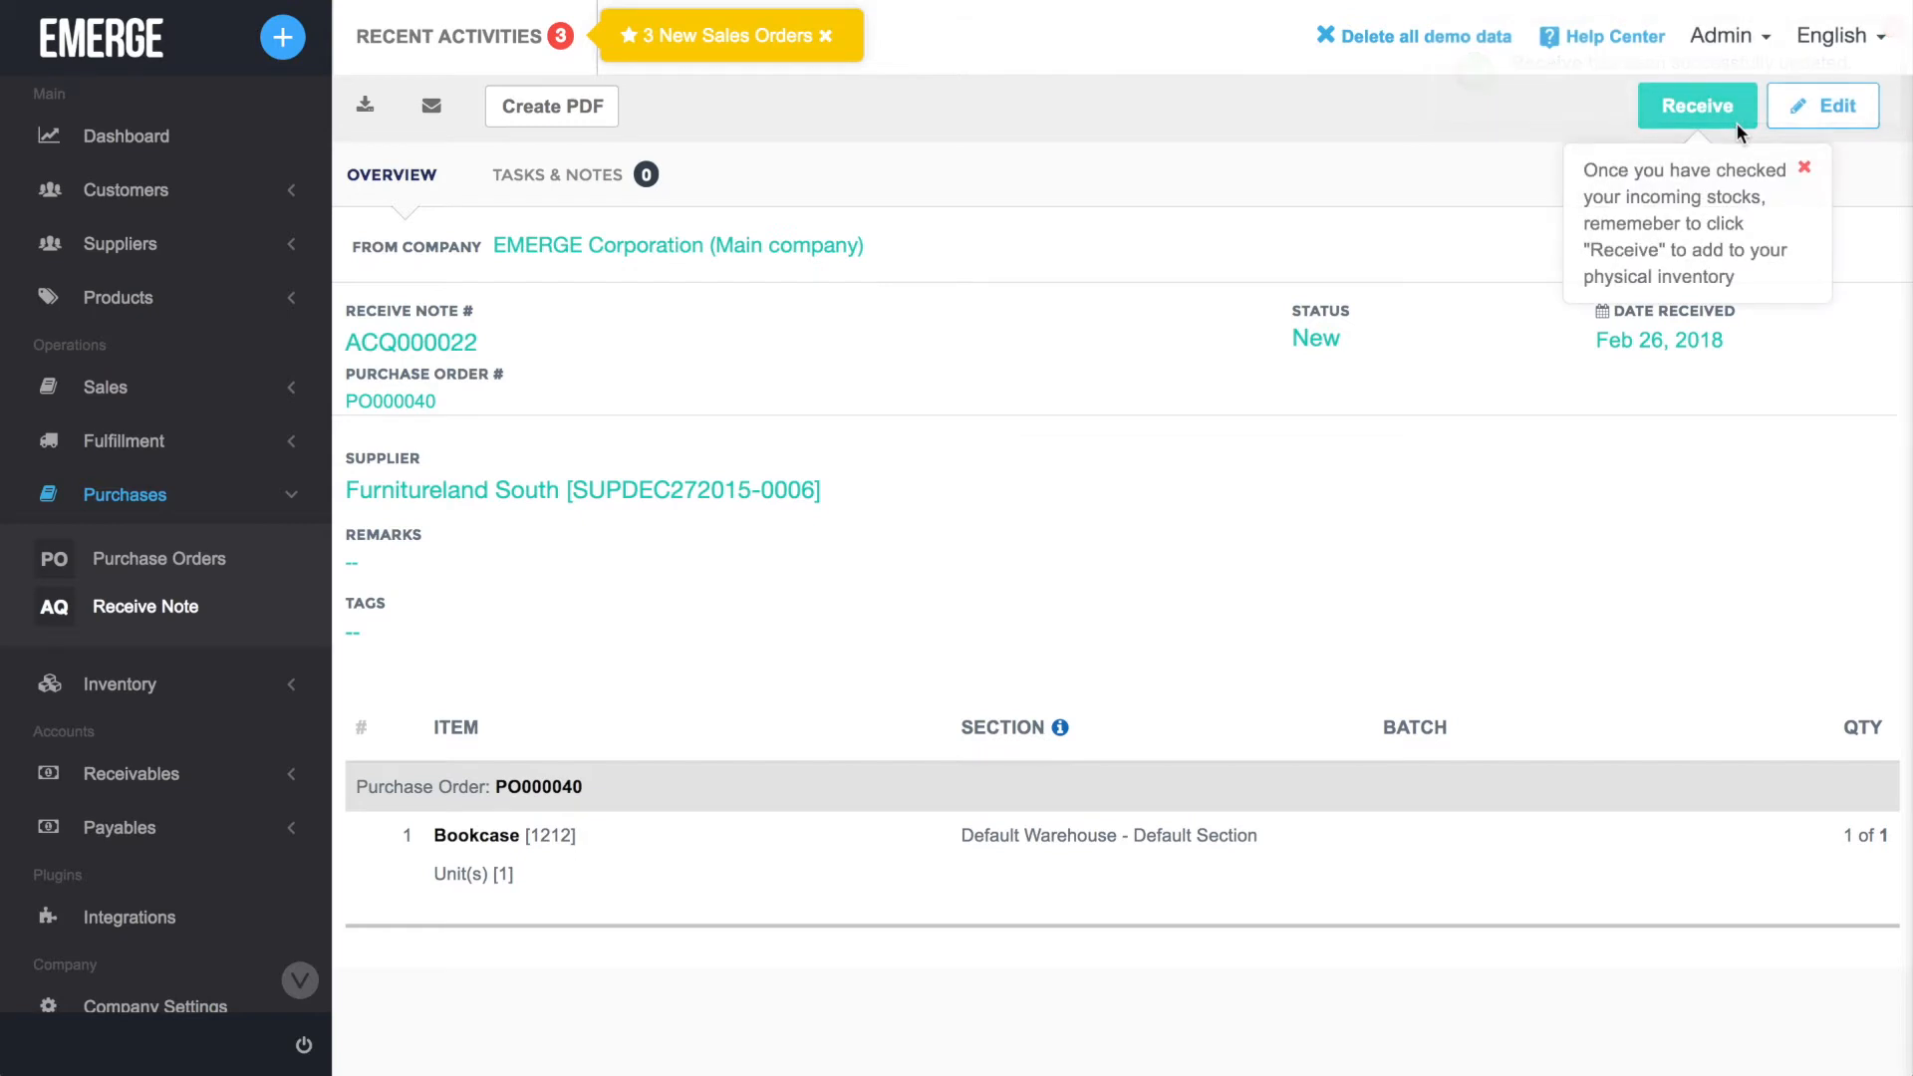
left_click(1736, 122)
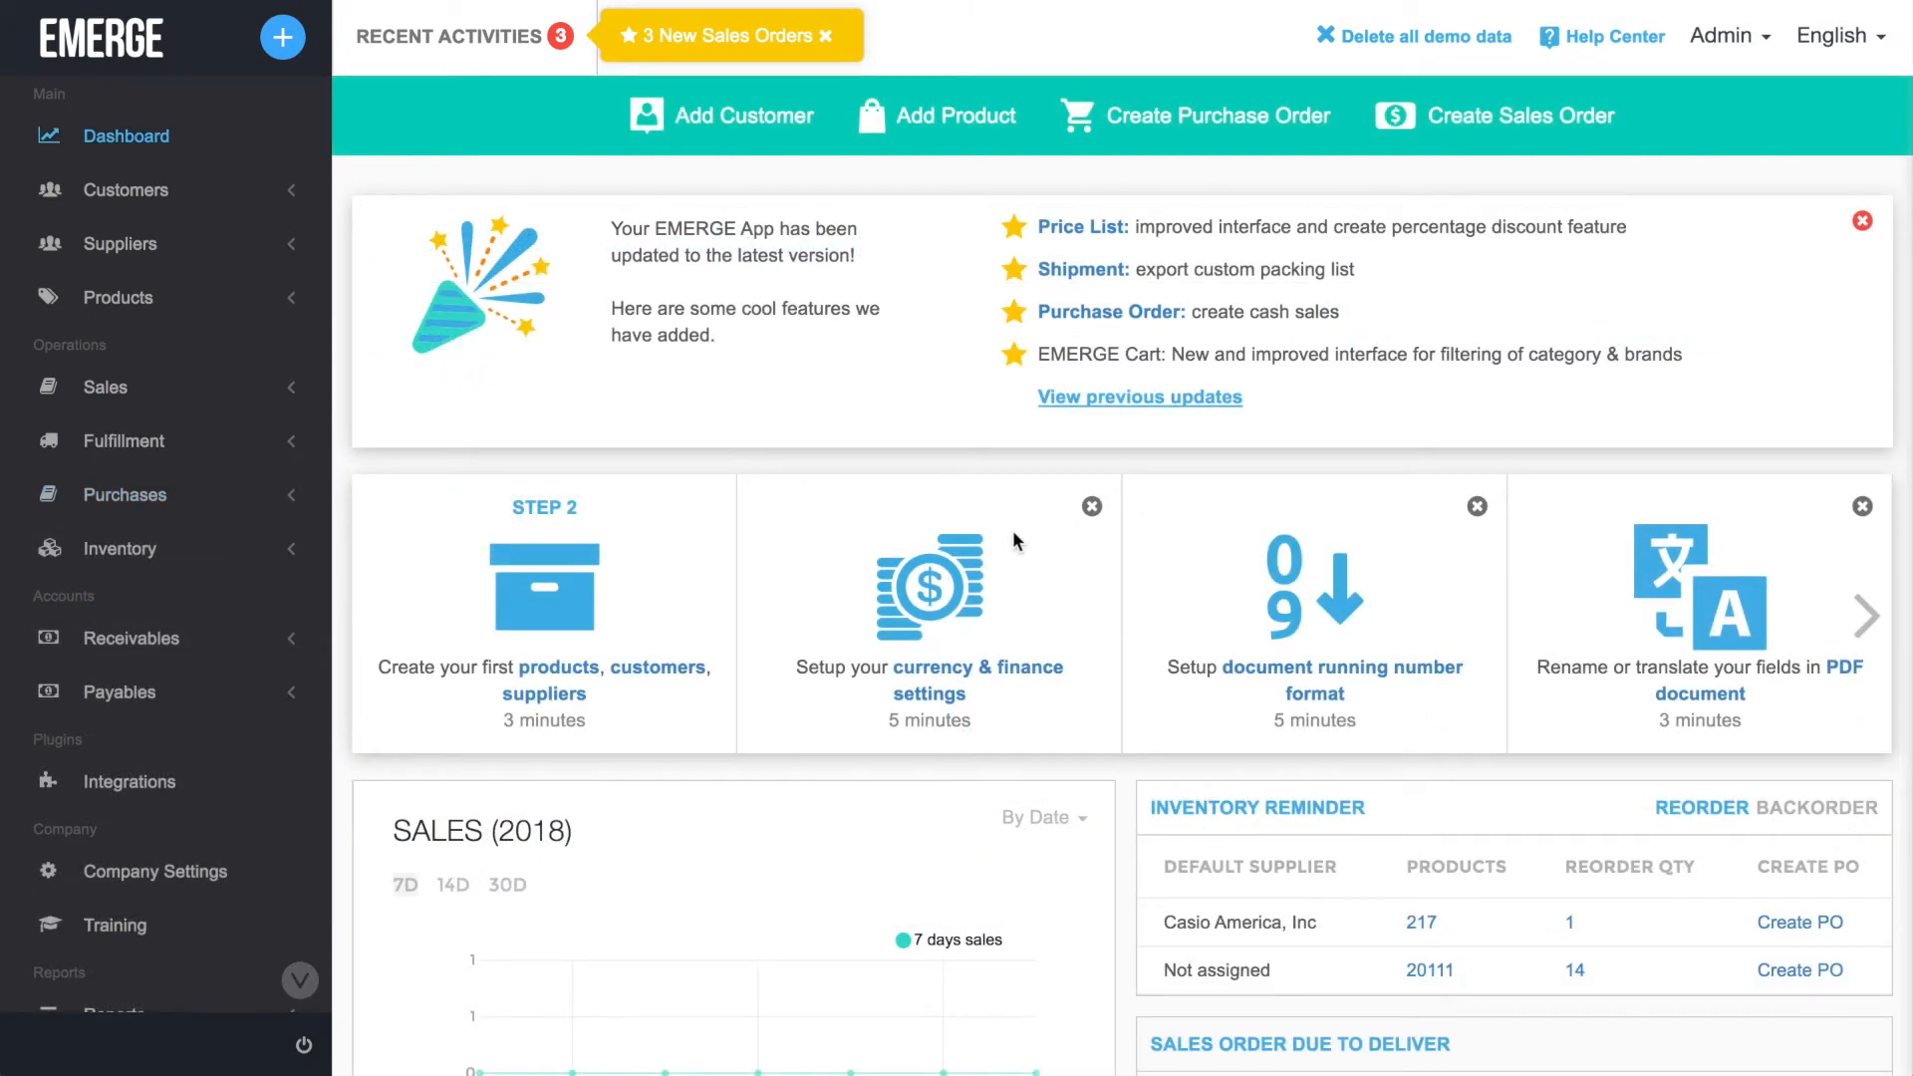
left_click(219, 494)
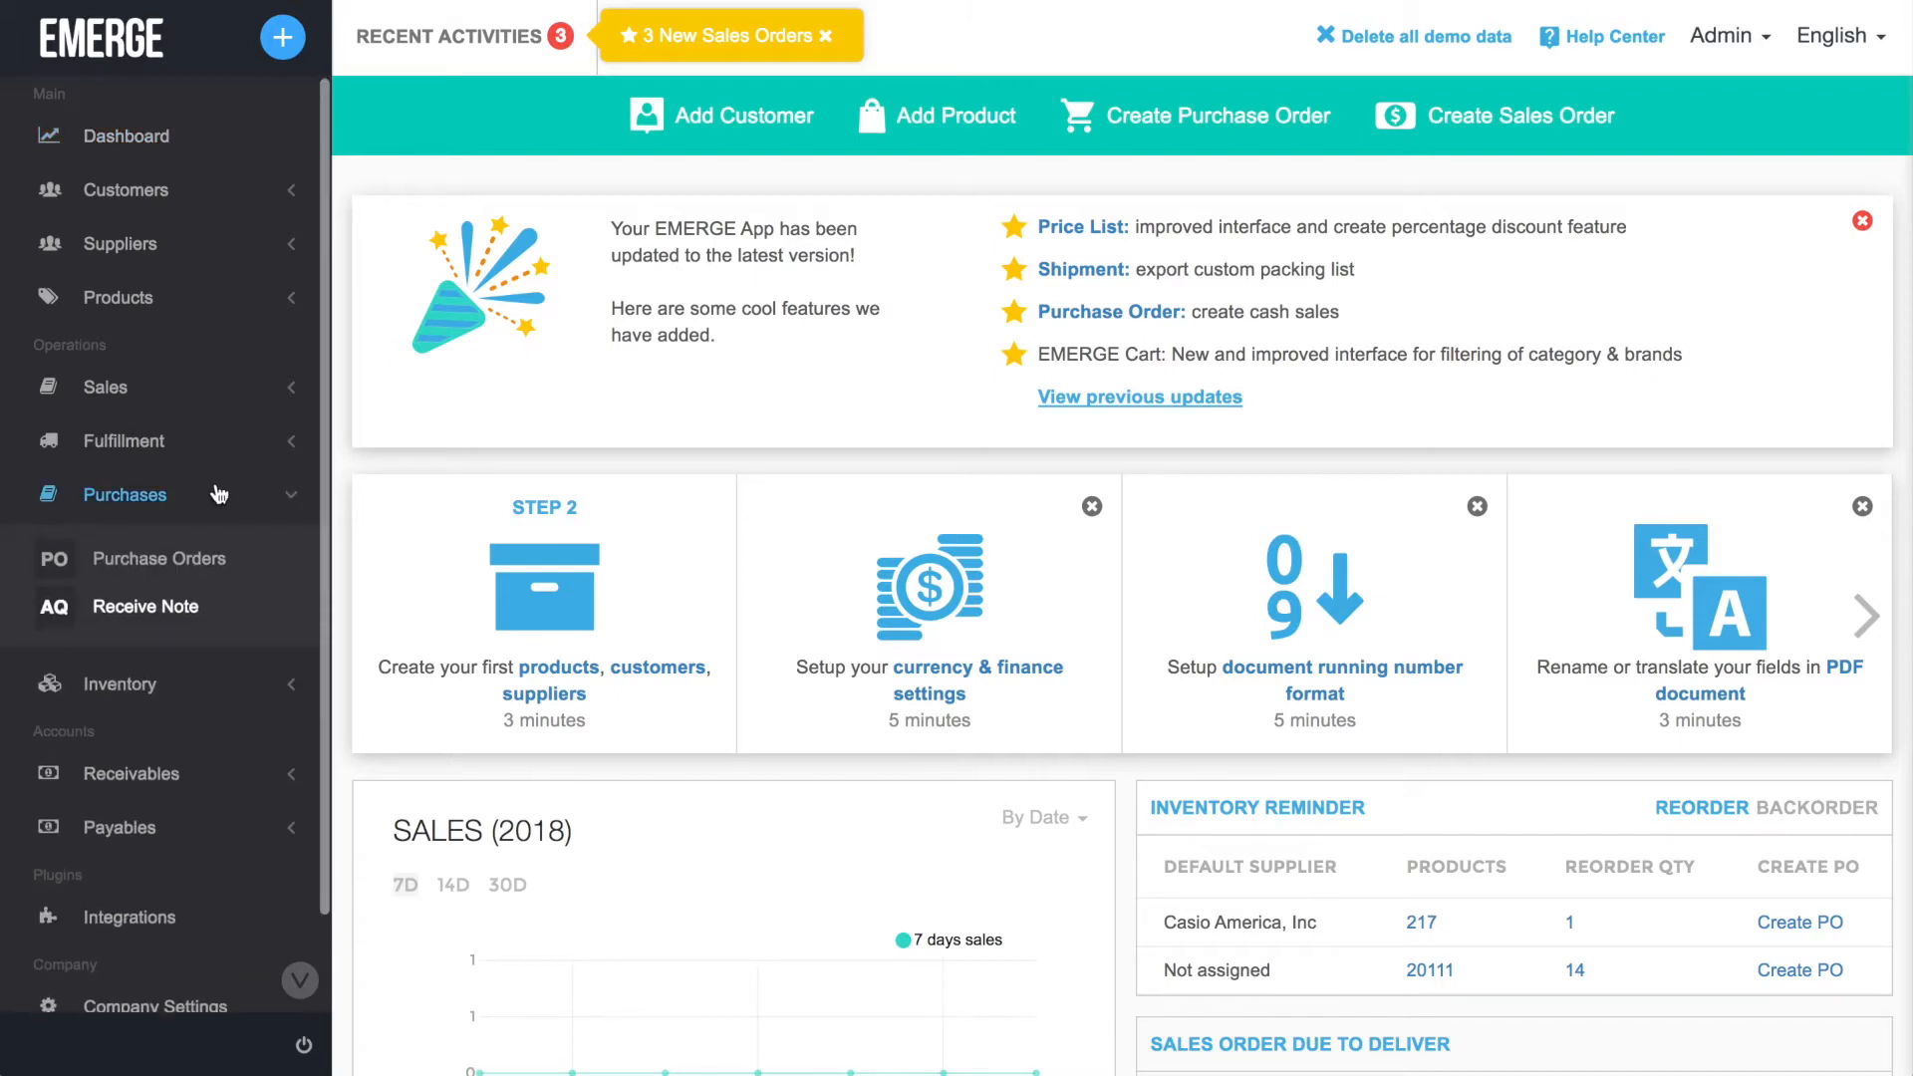
left_click(242, 612)
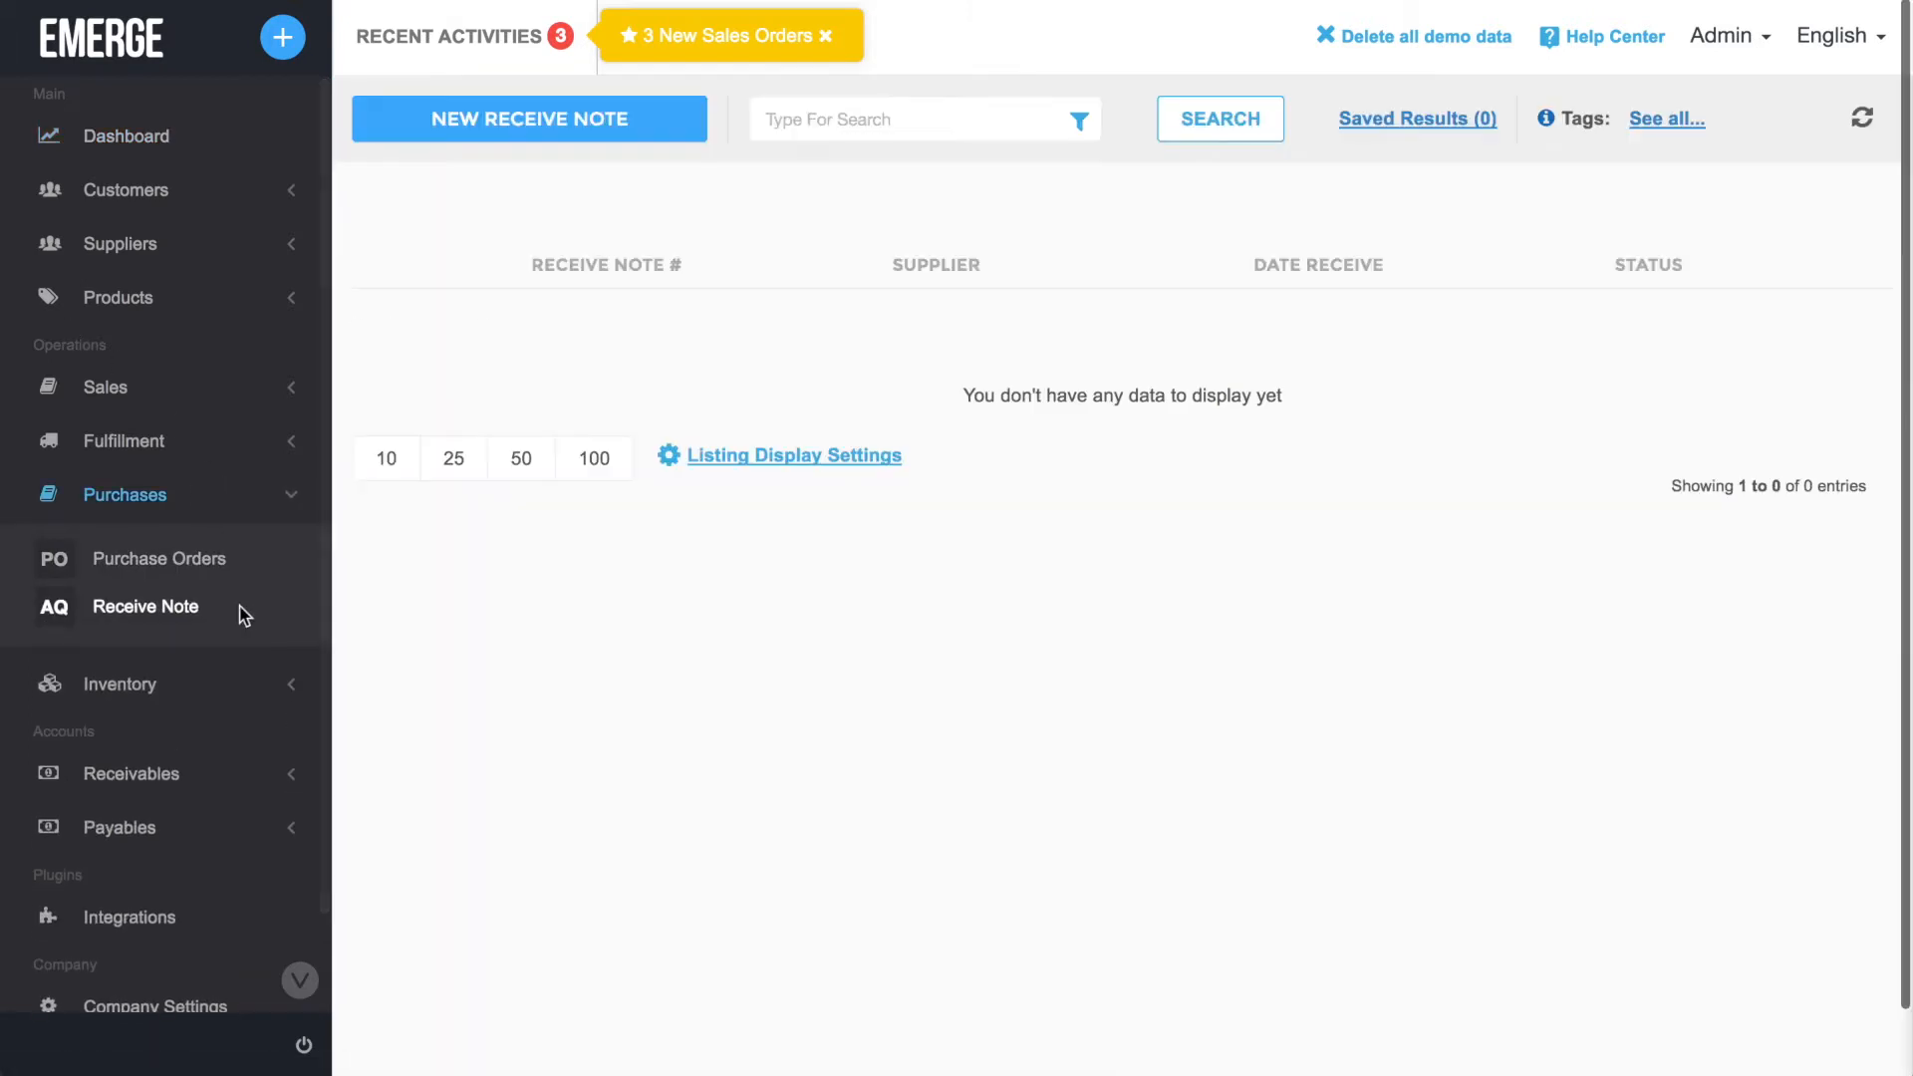
left_click(676, 123)
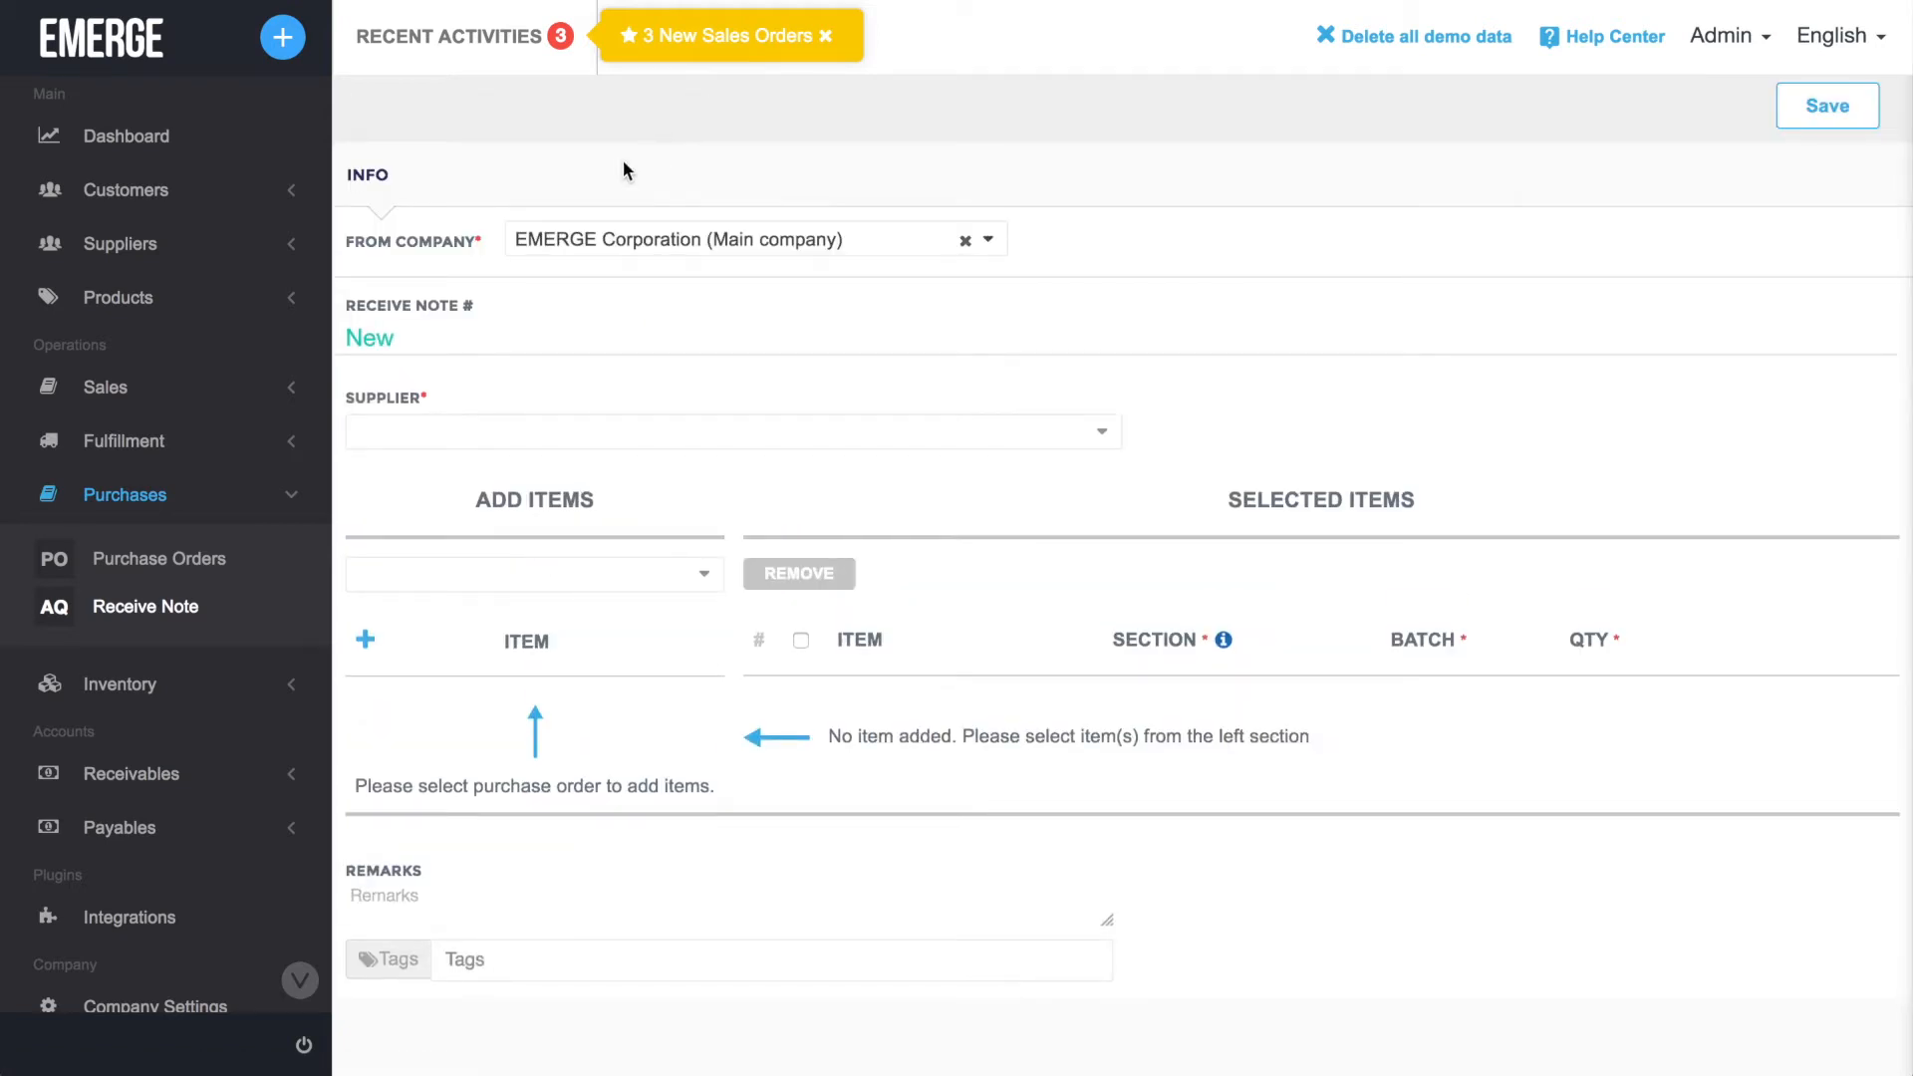
Start a Manual Receive for the newest Furnitureland South purchase order.
left_click(254, 562)
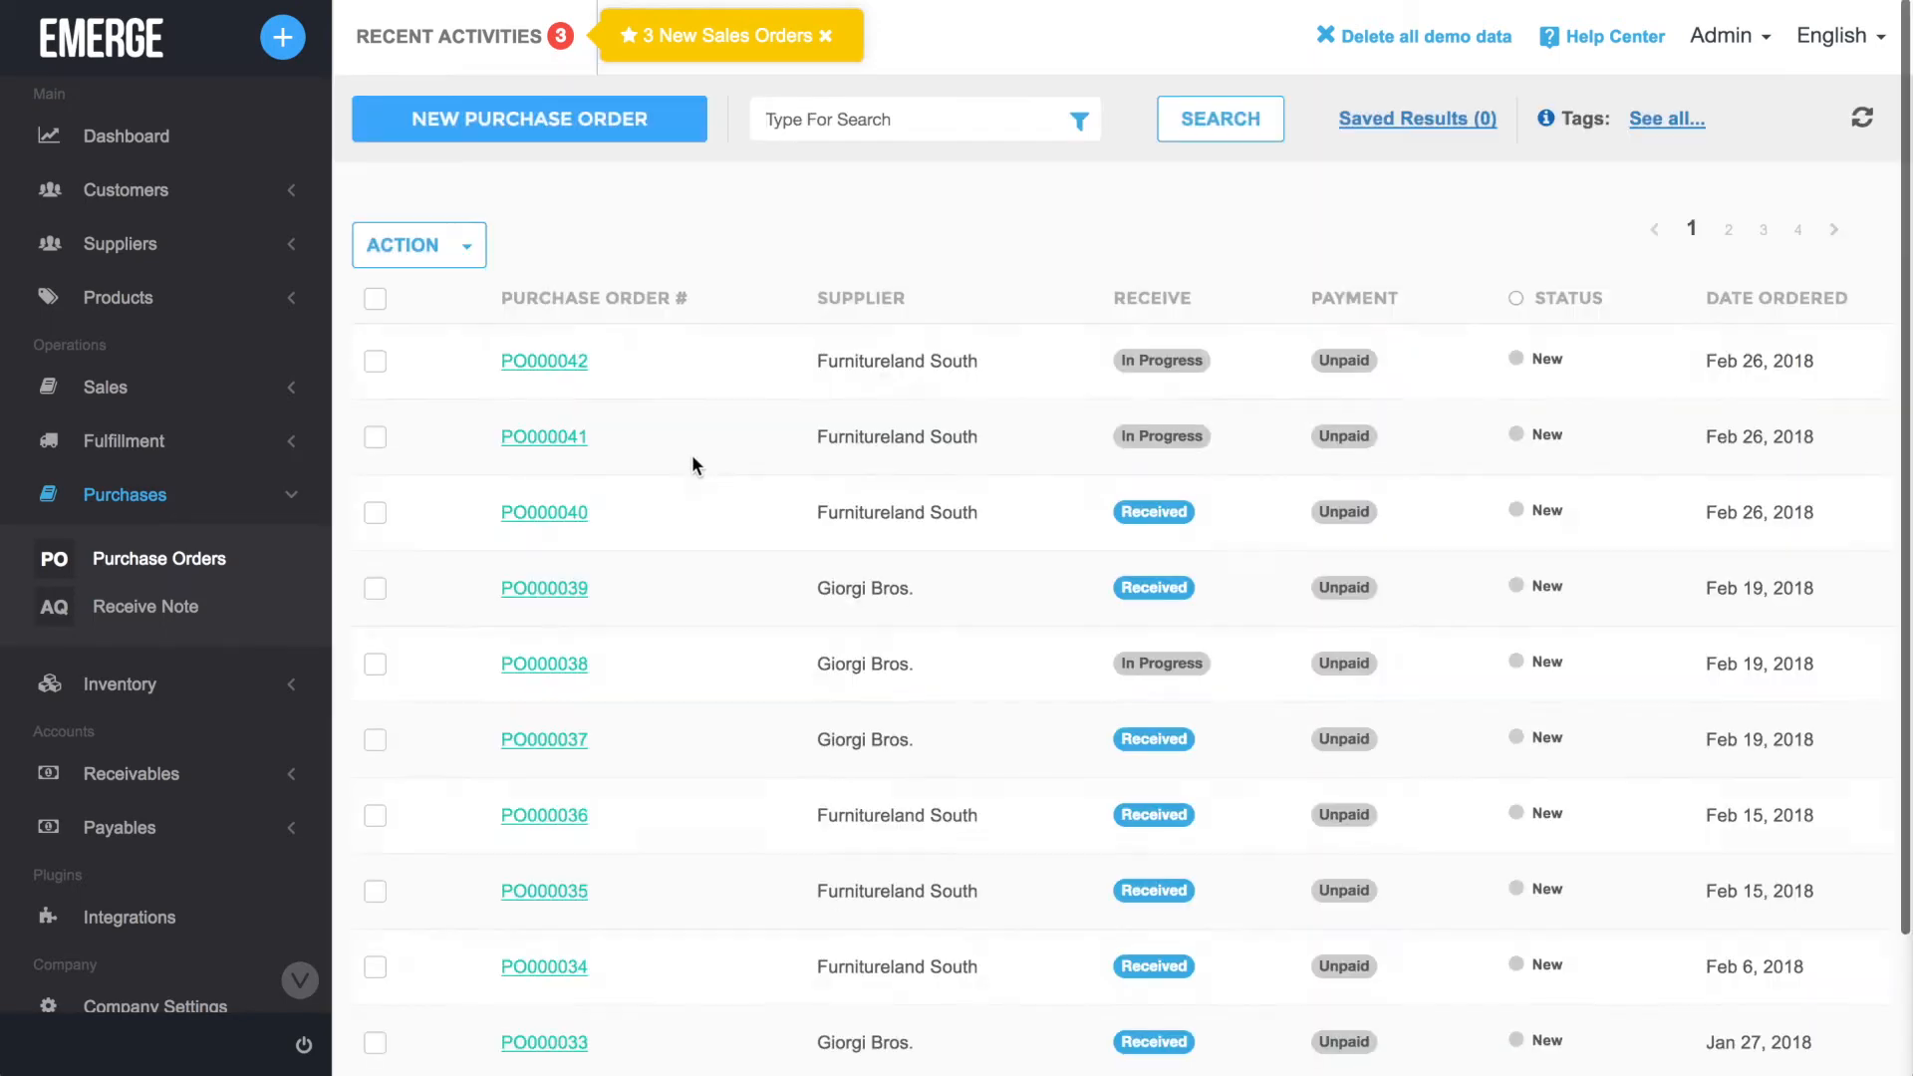
left_click(570, 363)
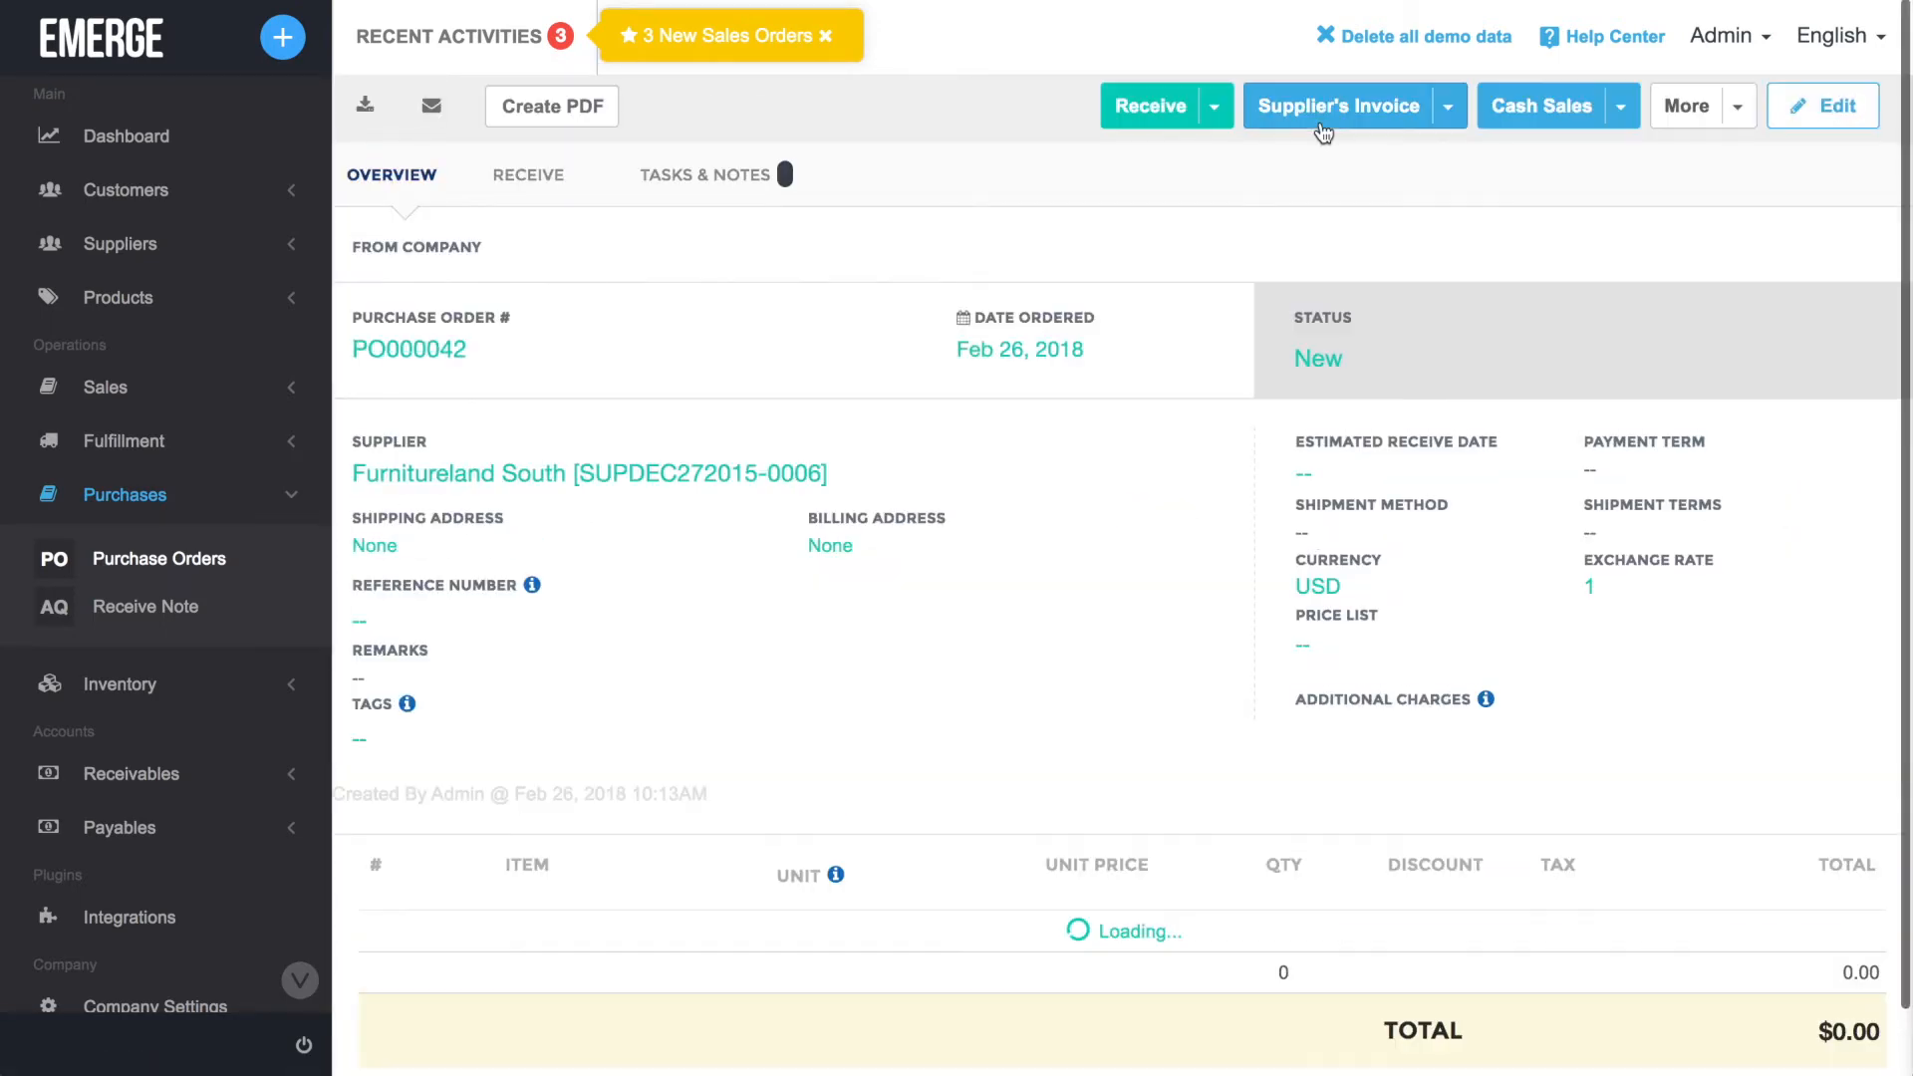
left_click(1228, 117)
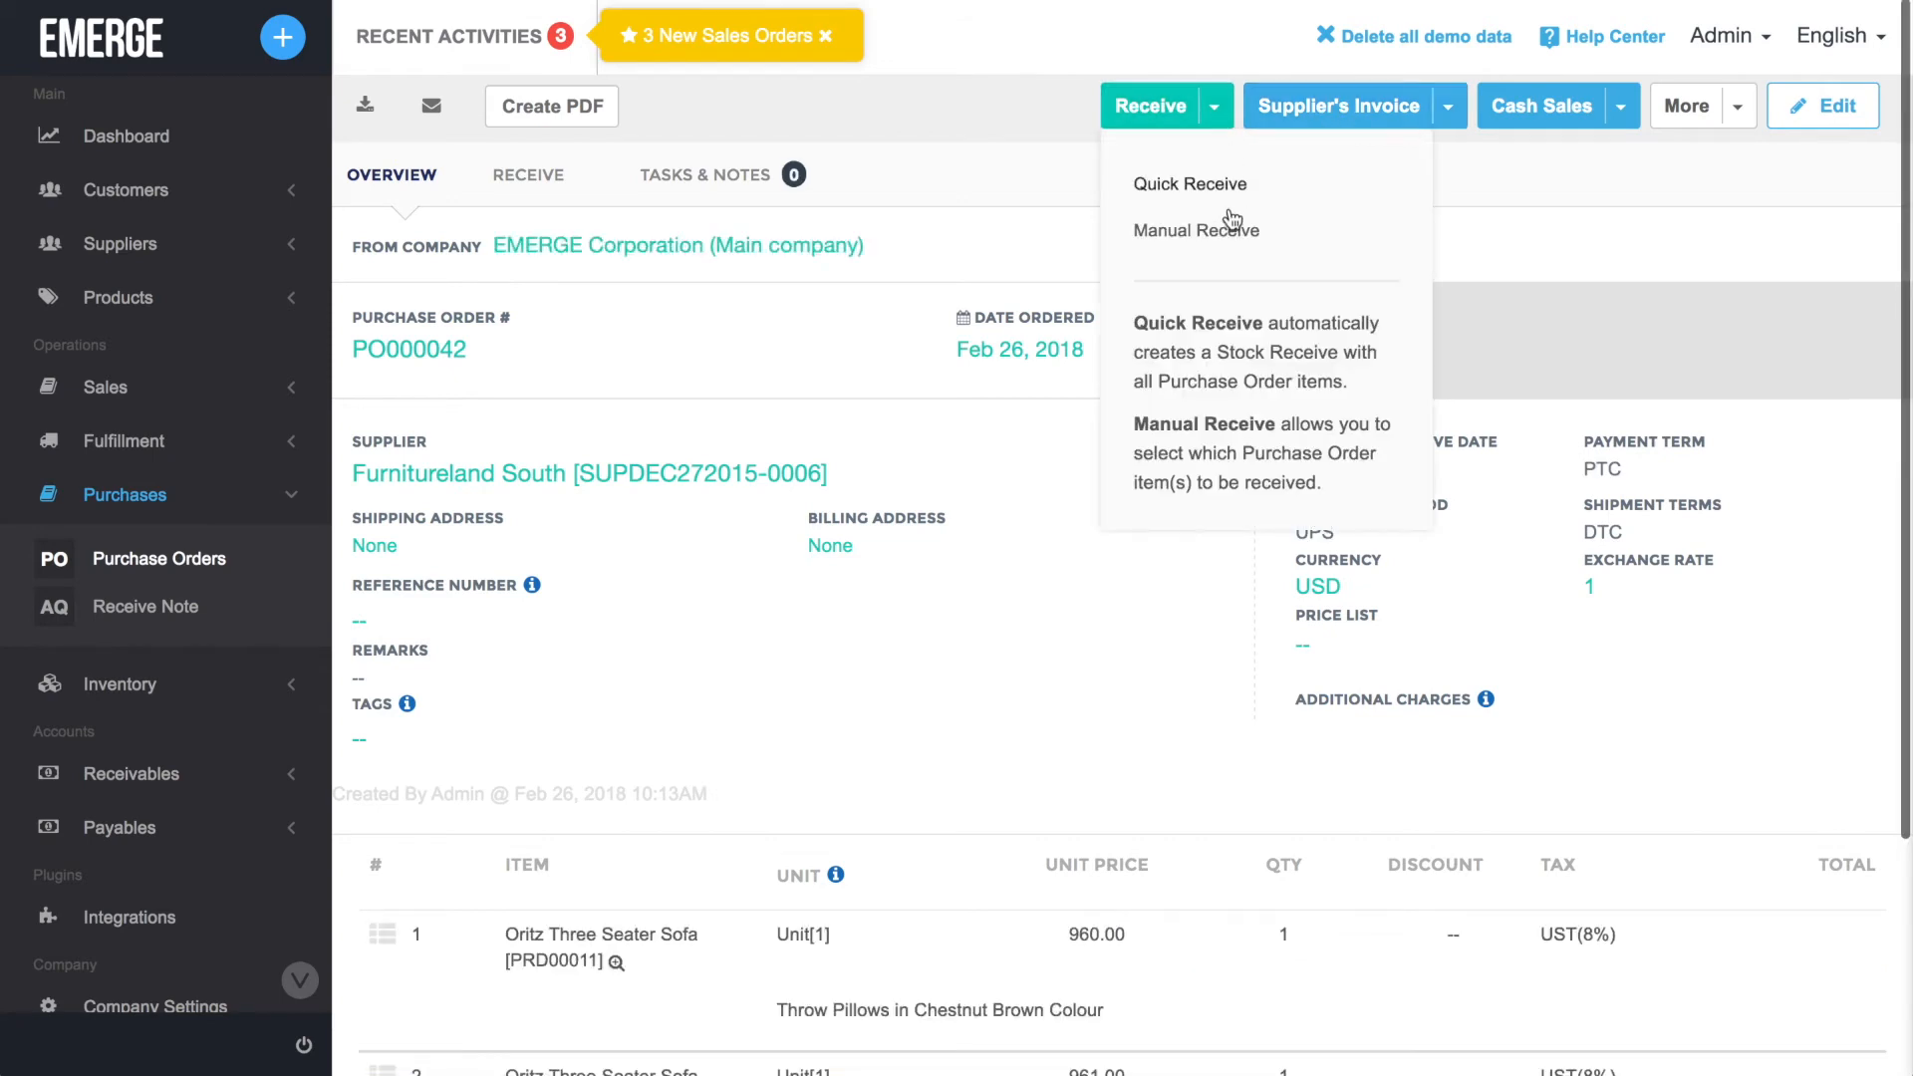
left_click(1224, 226)
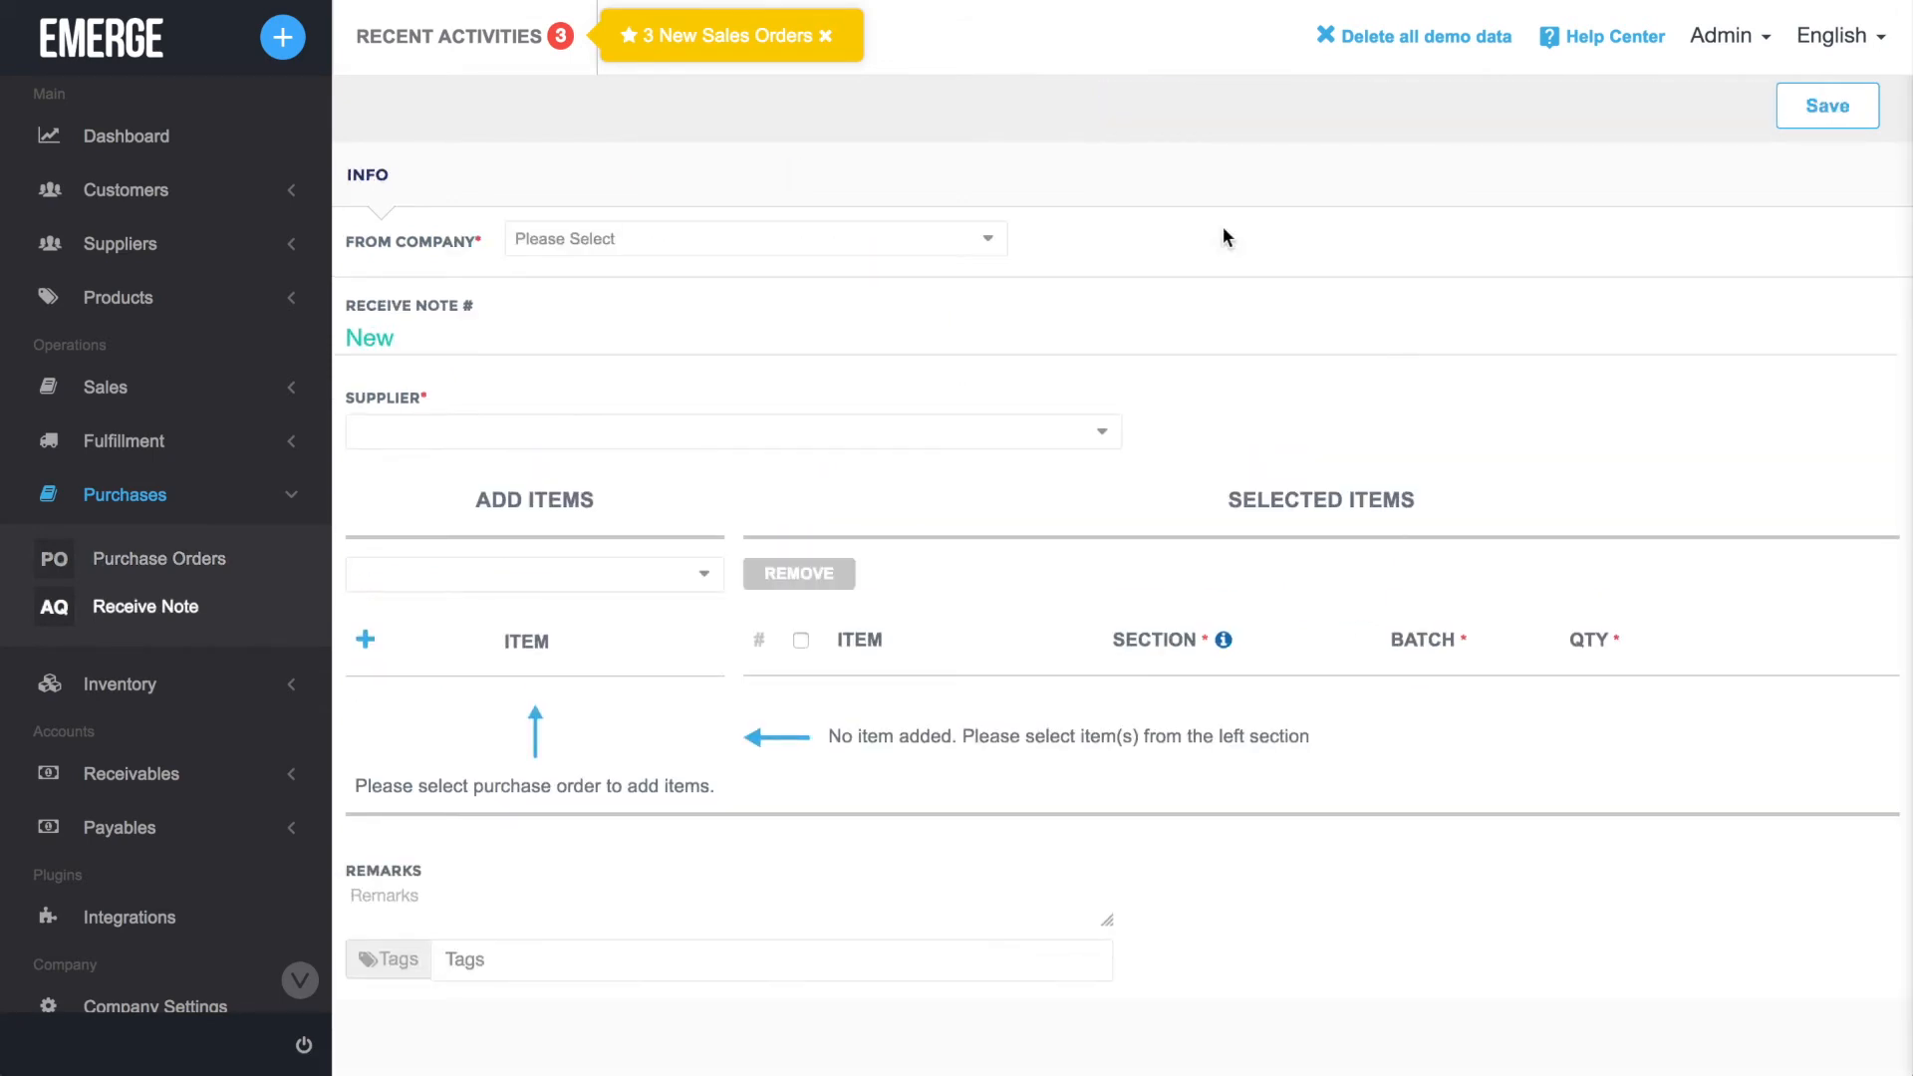
Set the supplier to Furnitureland South and add the Oritz Three Seater Sofa [PRD00011] from its newest purchase order.
left_click(1104, 435)
left_click(953, 597)
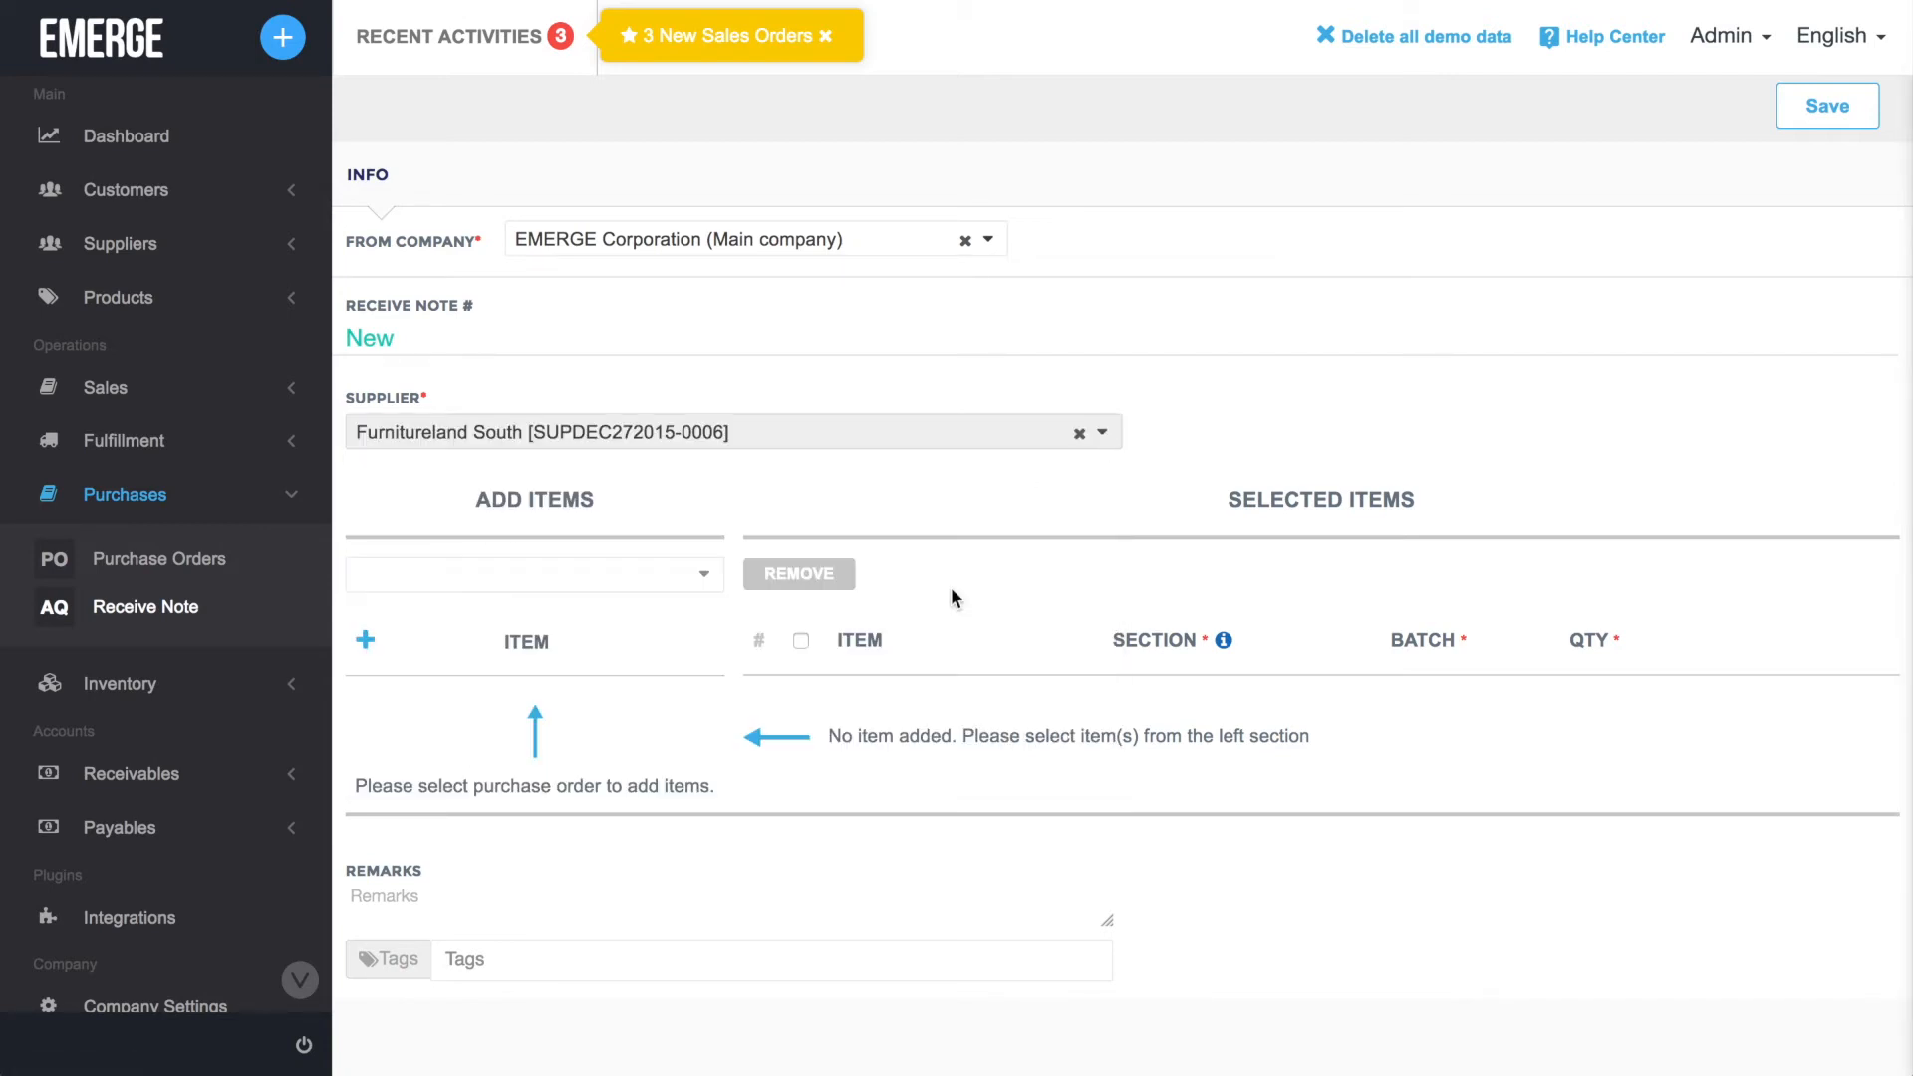
left_click(714, 583)
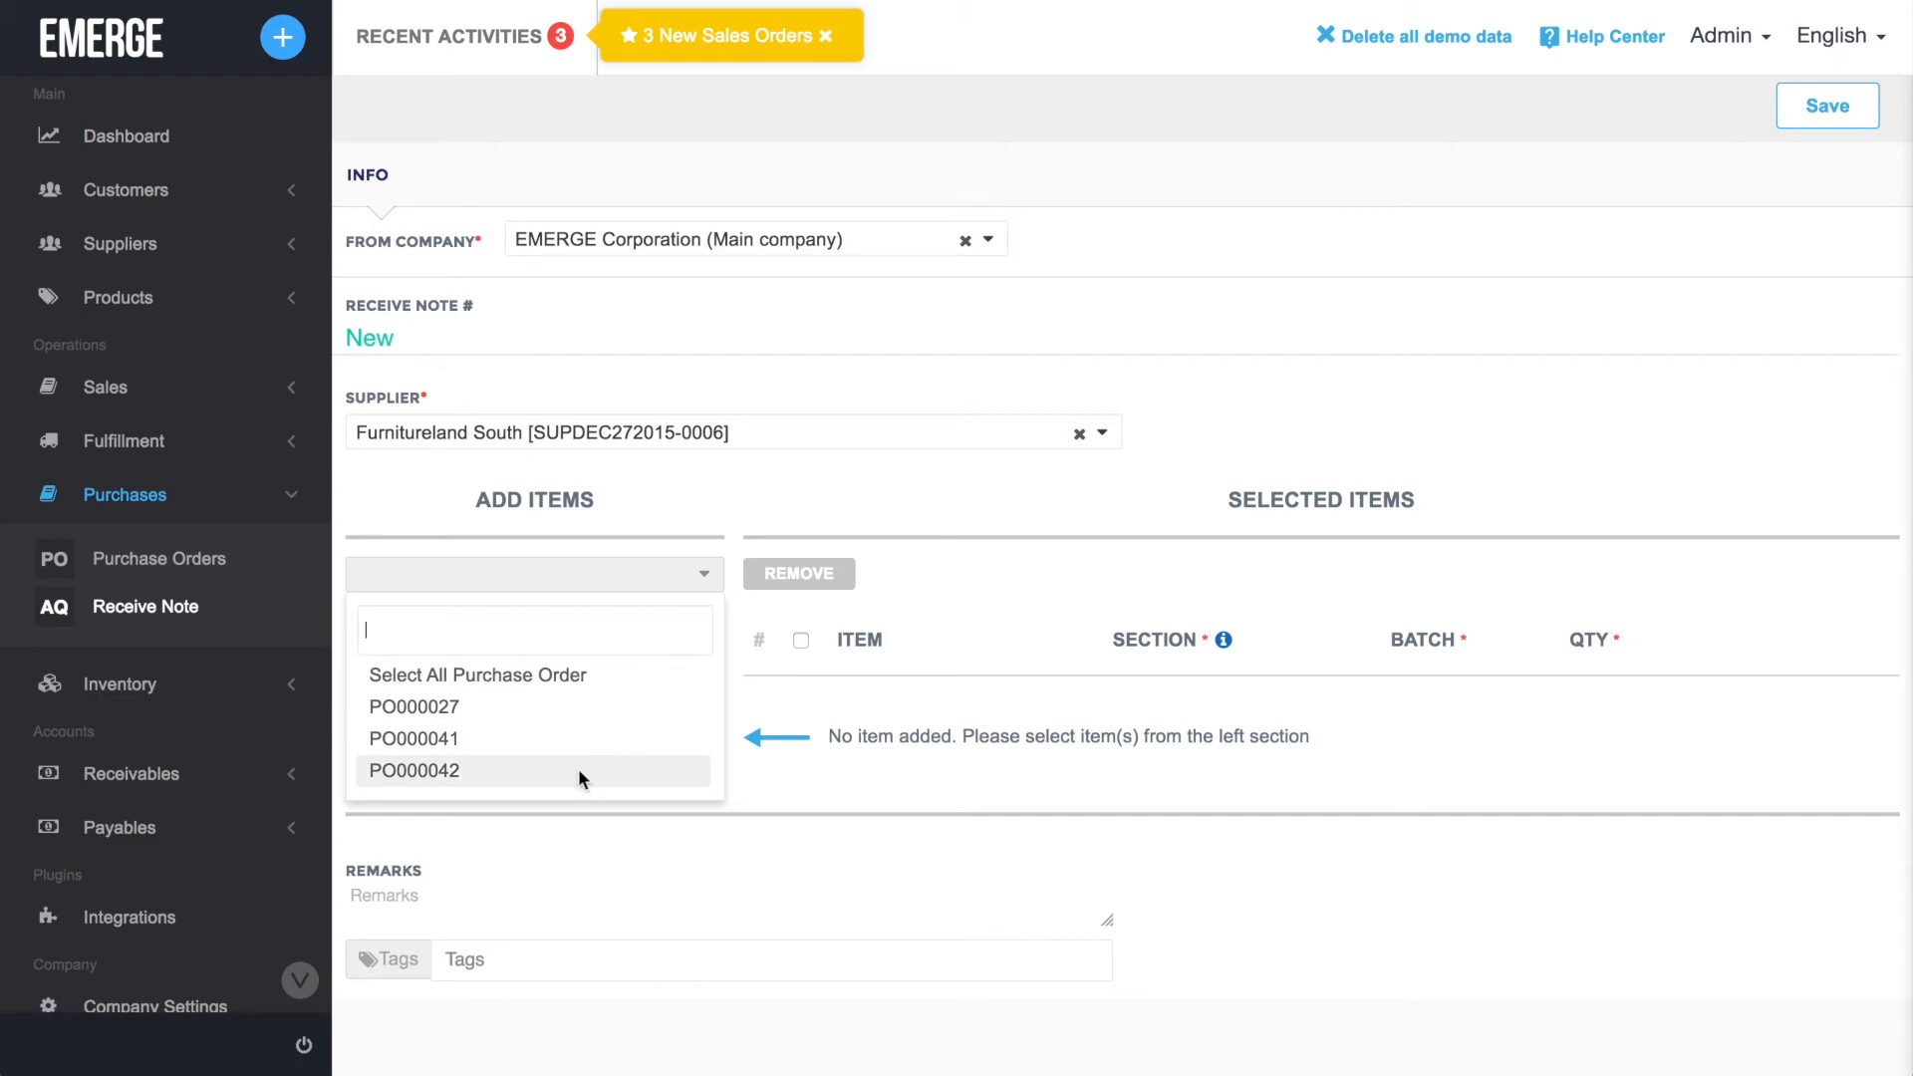
left_click(584, 773)
left_click(580, 779)
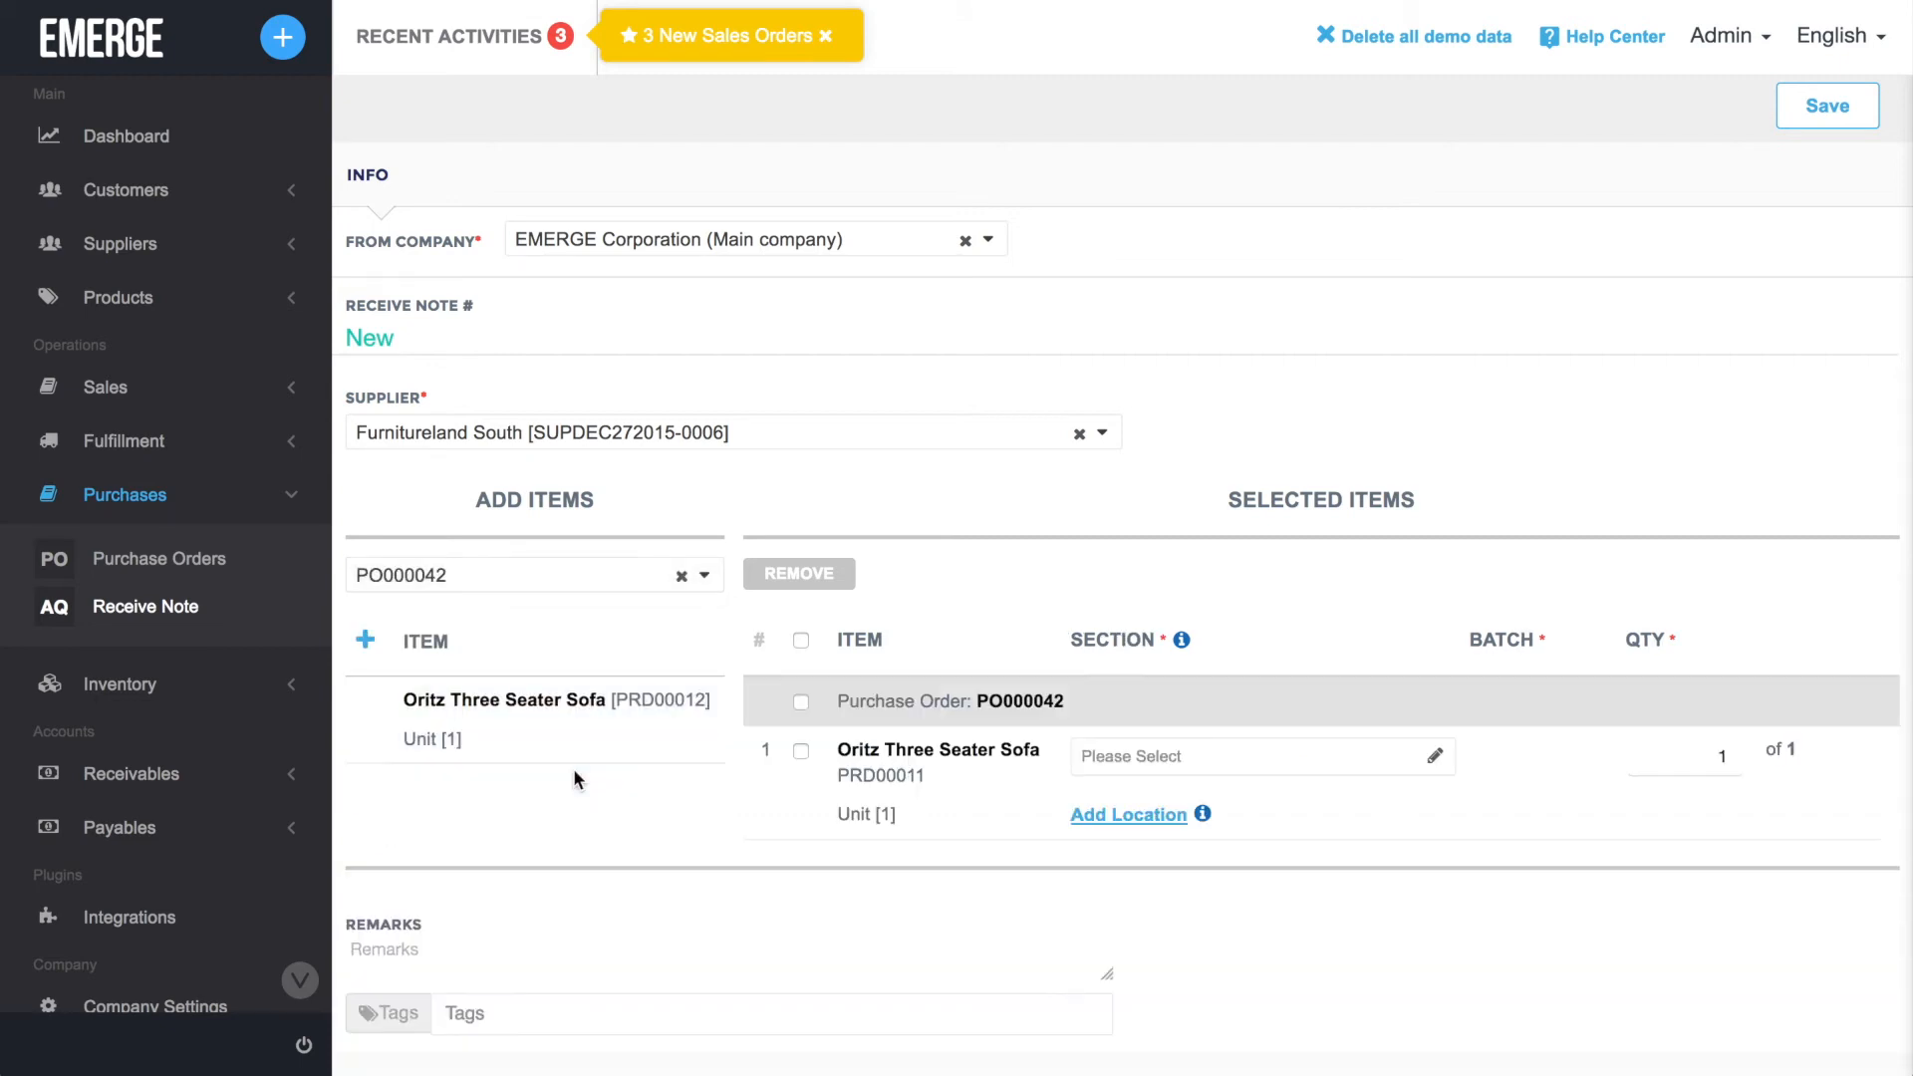
Add the Bookcase [1212] from the supplier's second-newest purchase order and save the receive note.
left_click(709, 578)
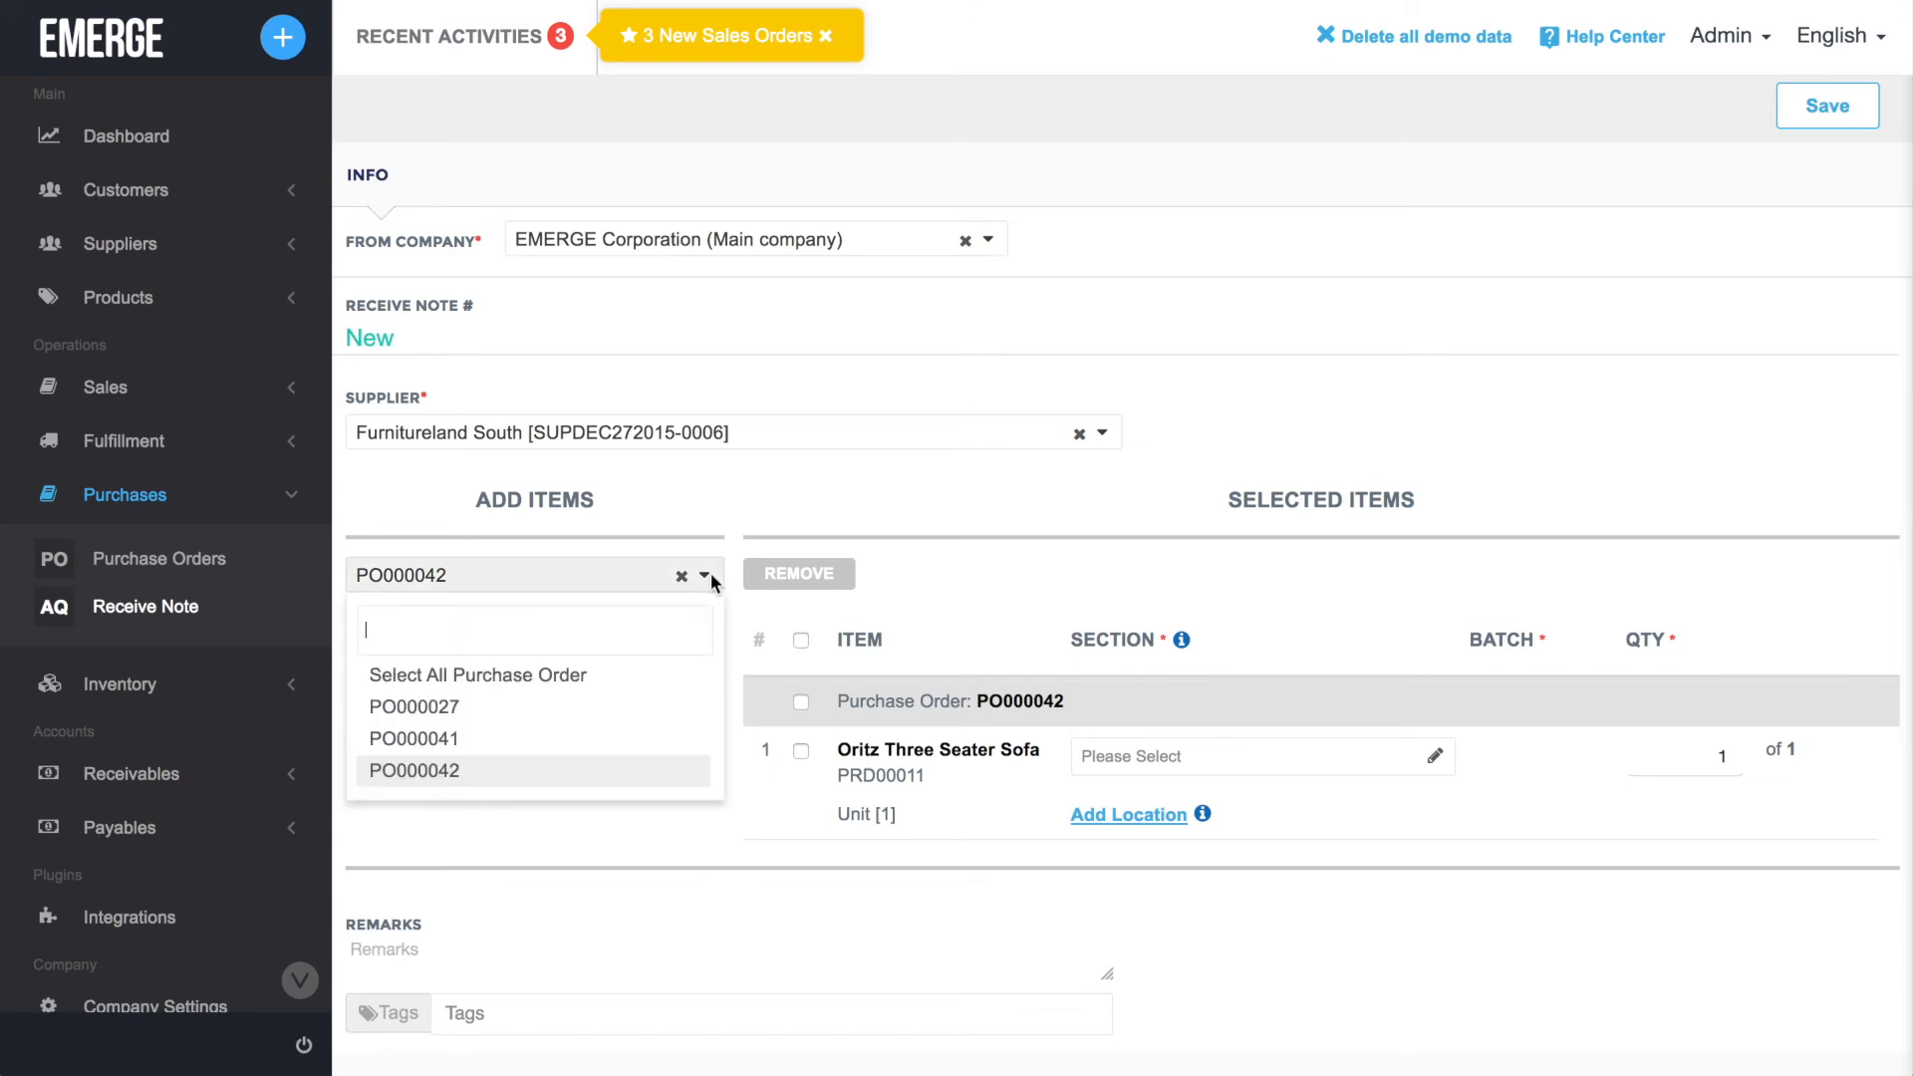
left_click(604, 737)
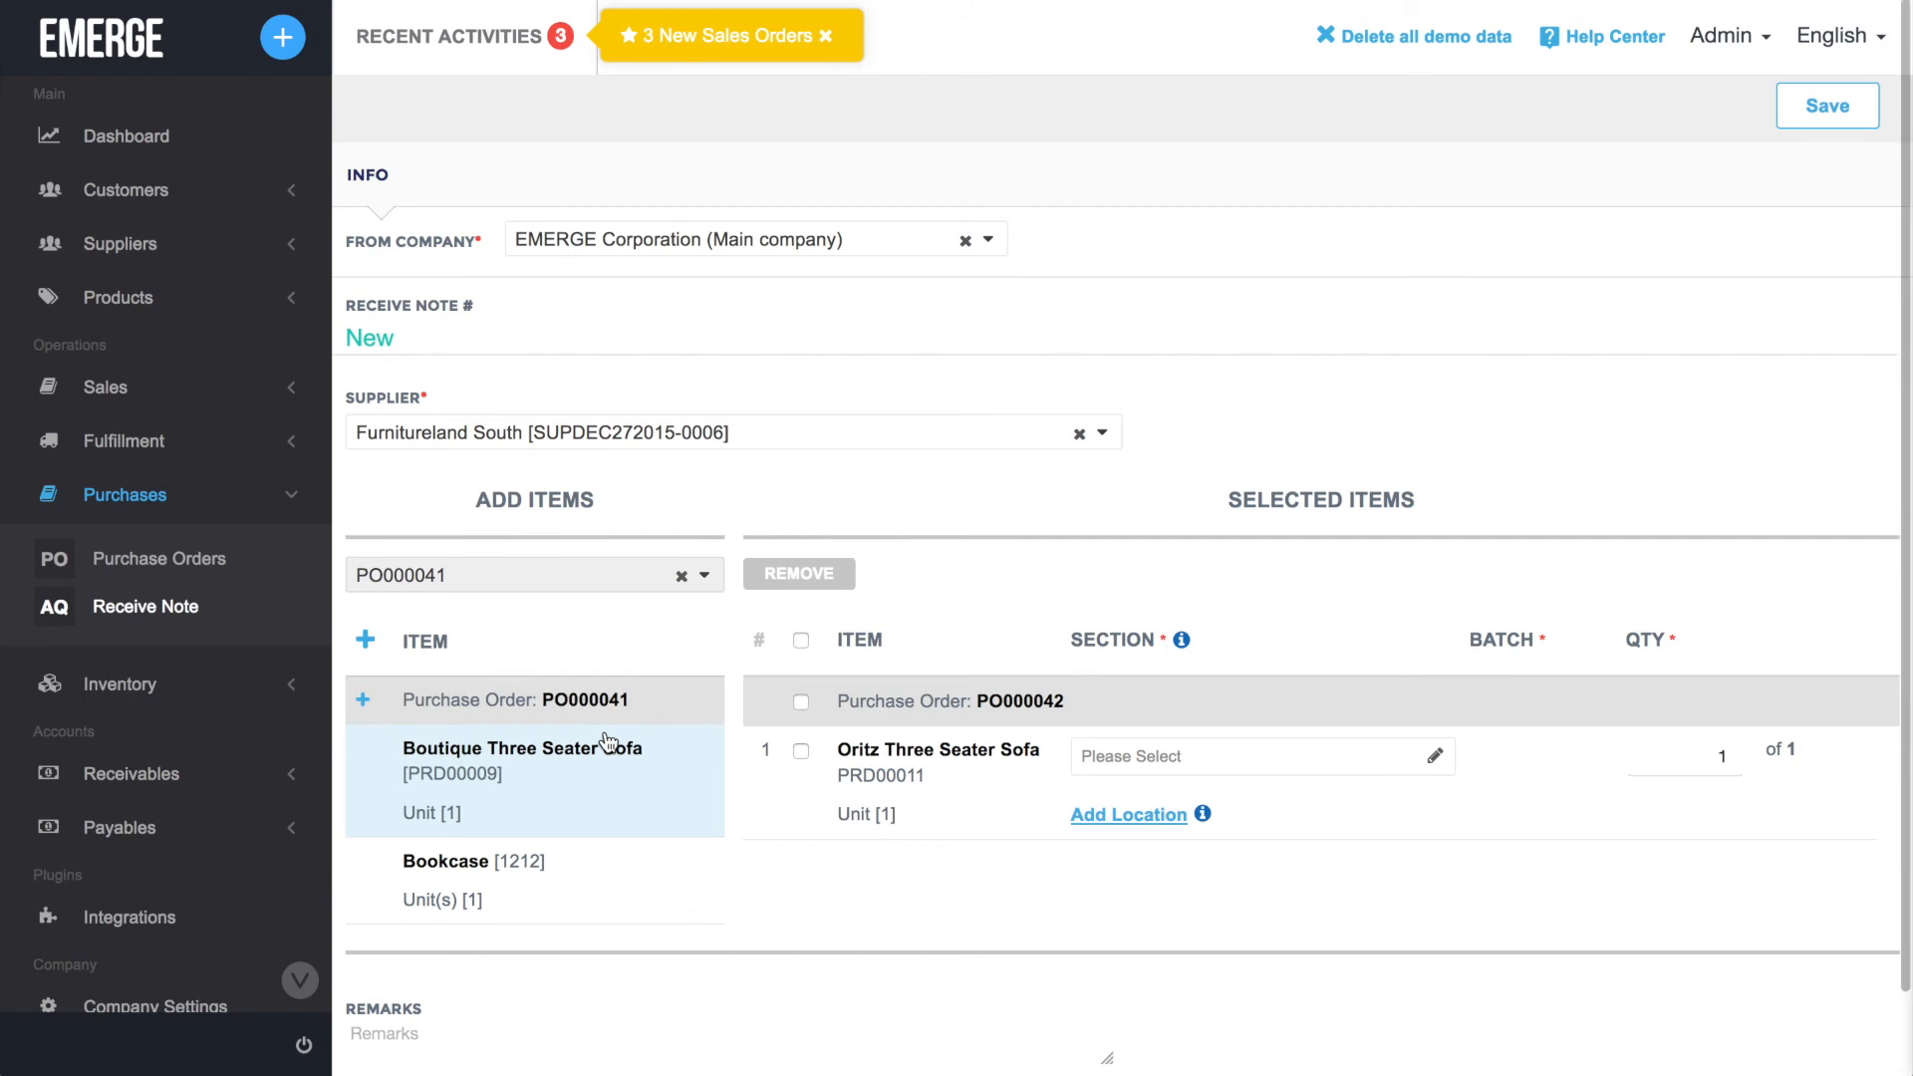
left_click(549, 864)
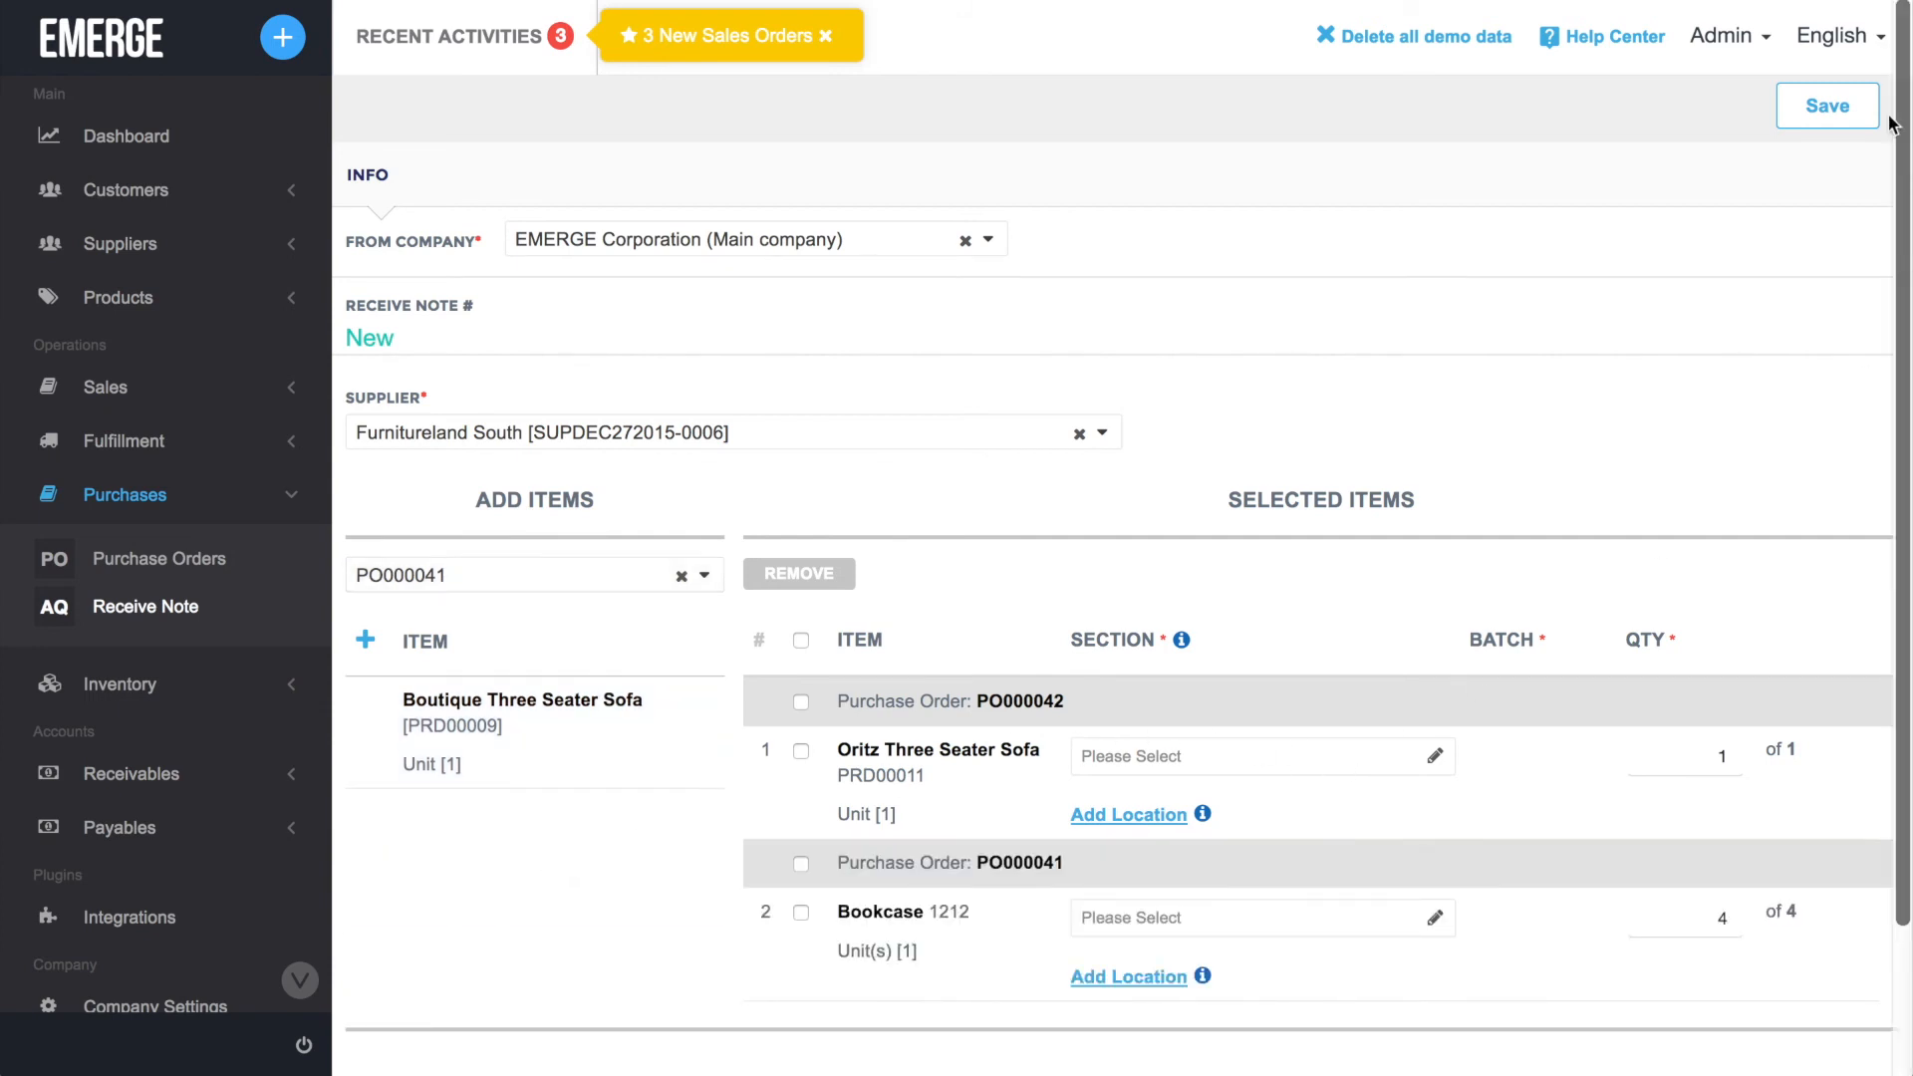
left_click(1829, 107)
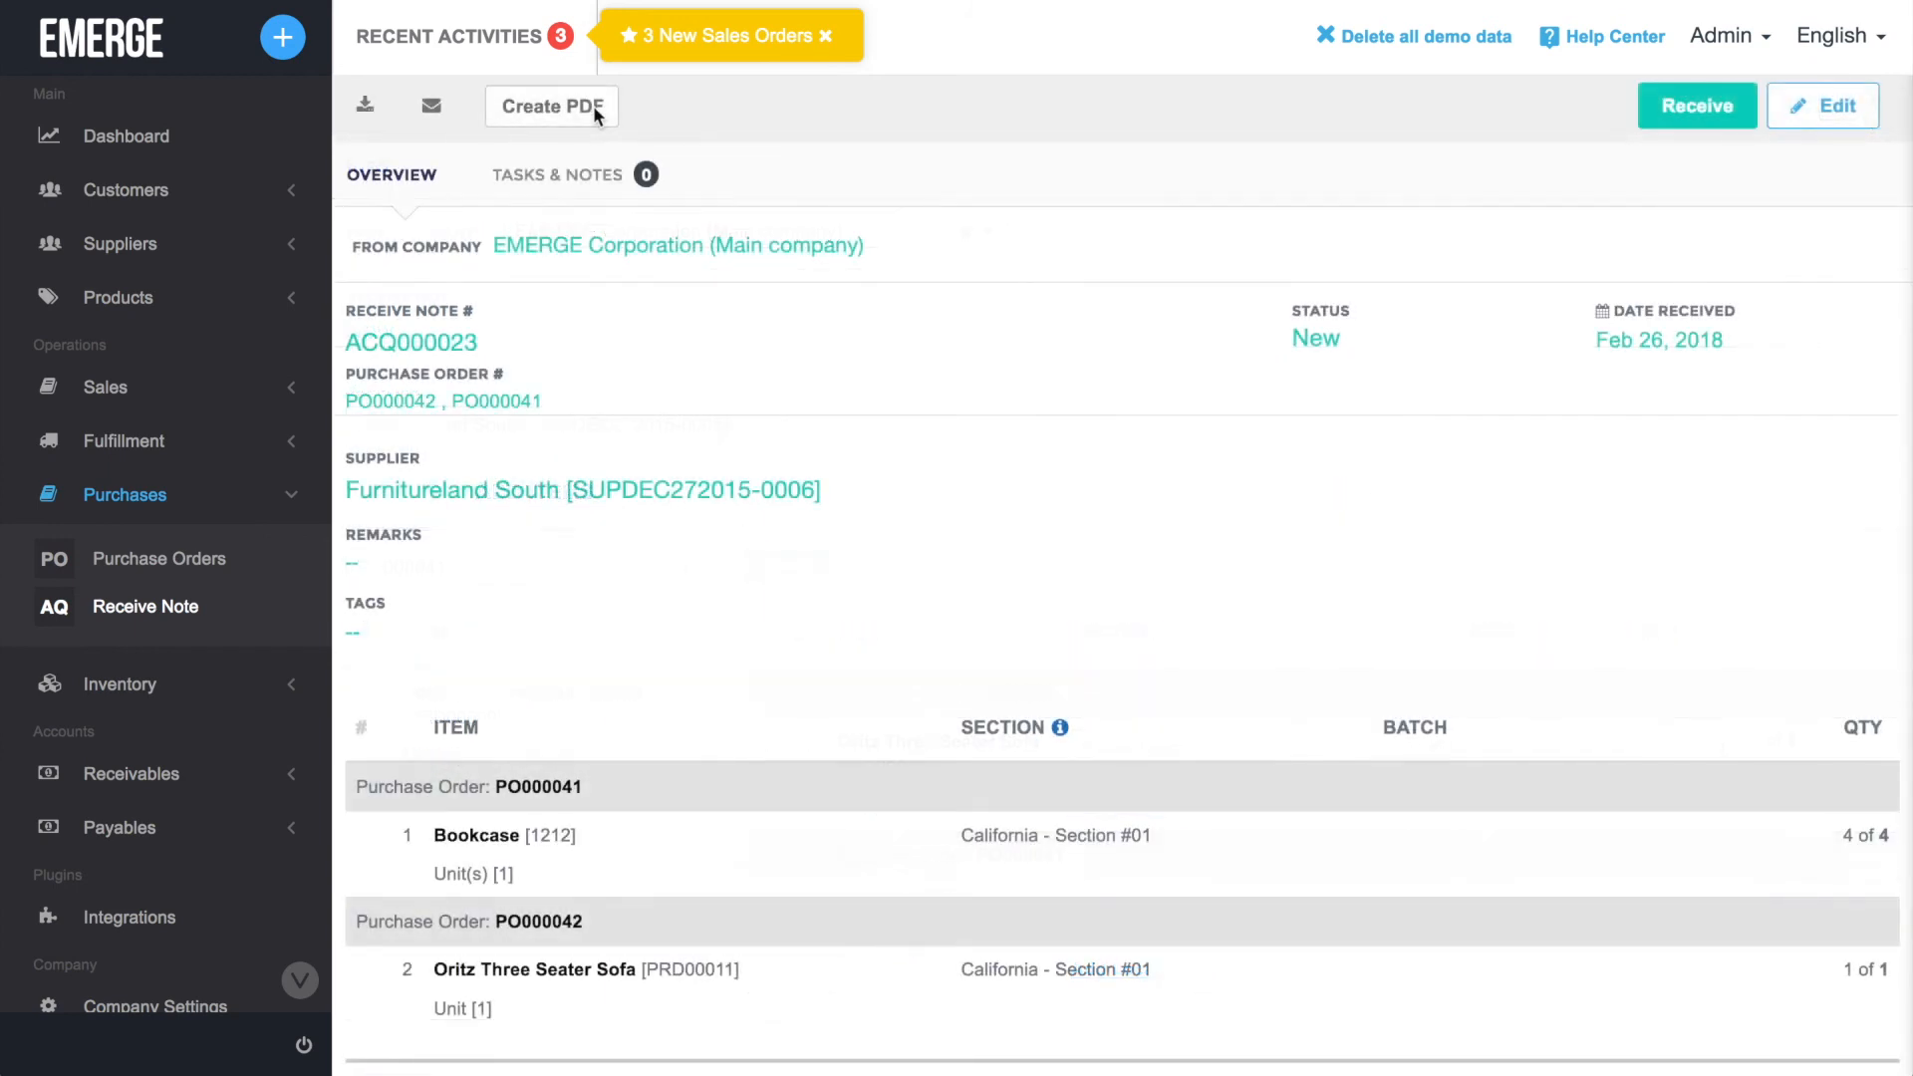
Create the PDF of the receive note and examine its preview.
left_click(593, 106)
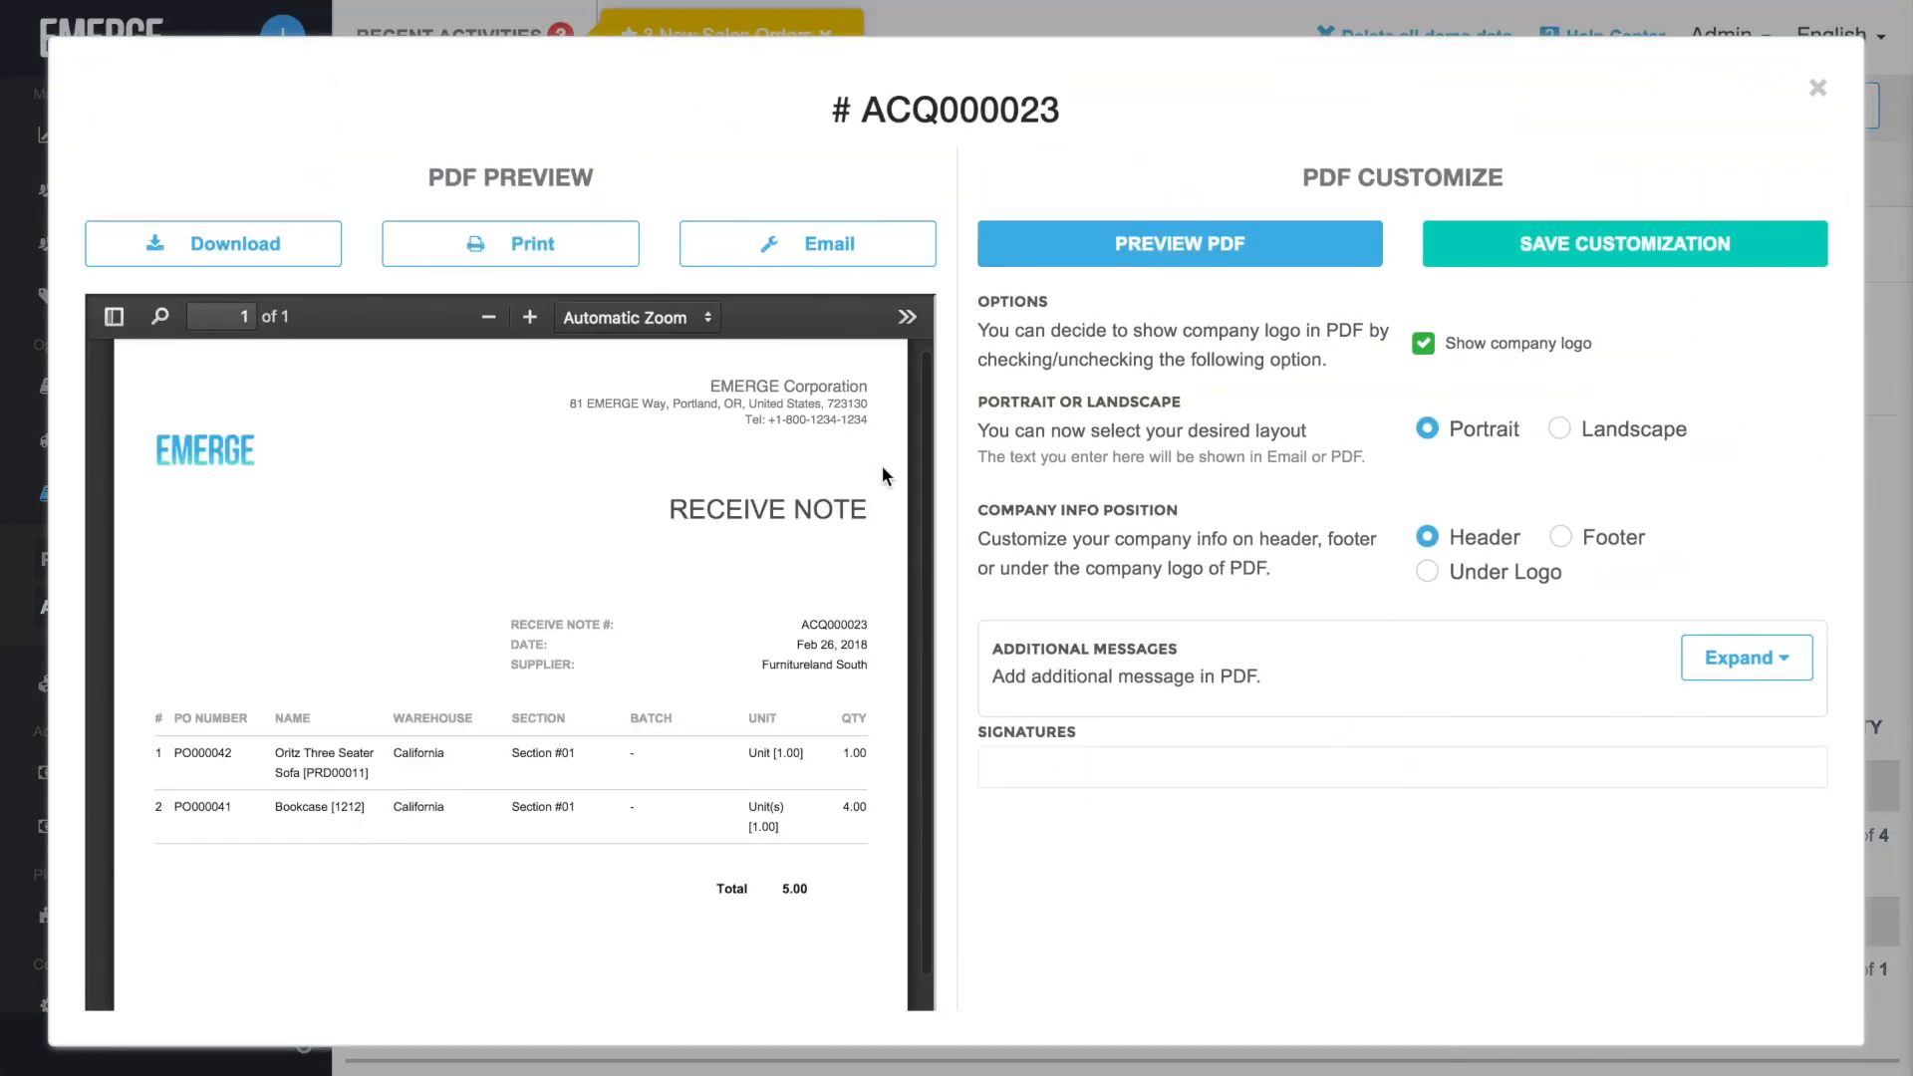
scroll(881, 475, "down", 3)
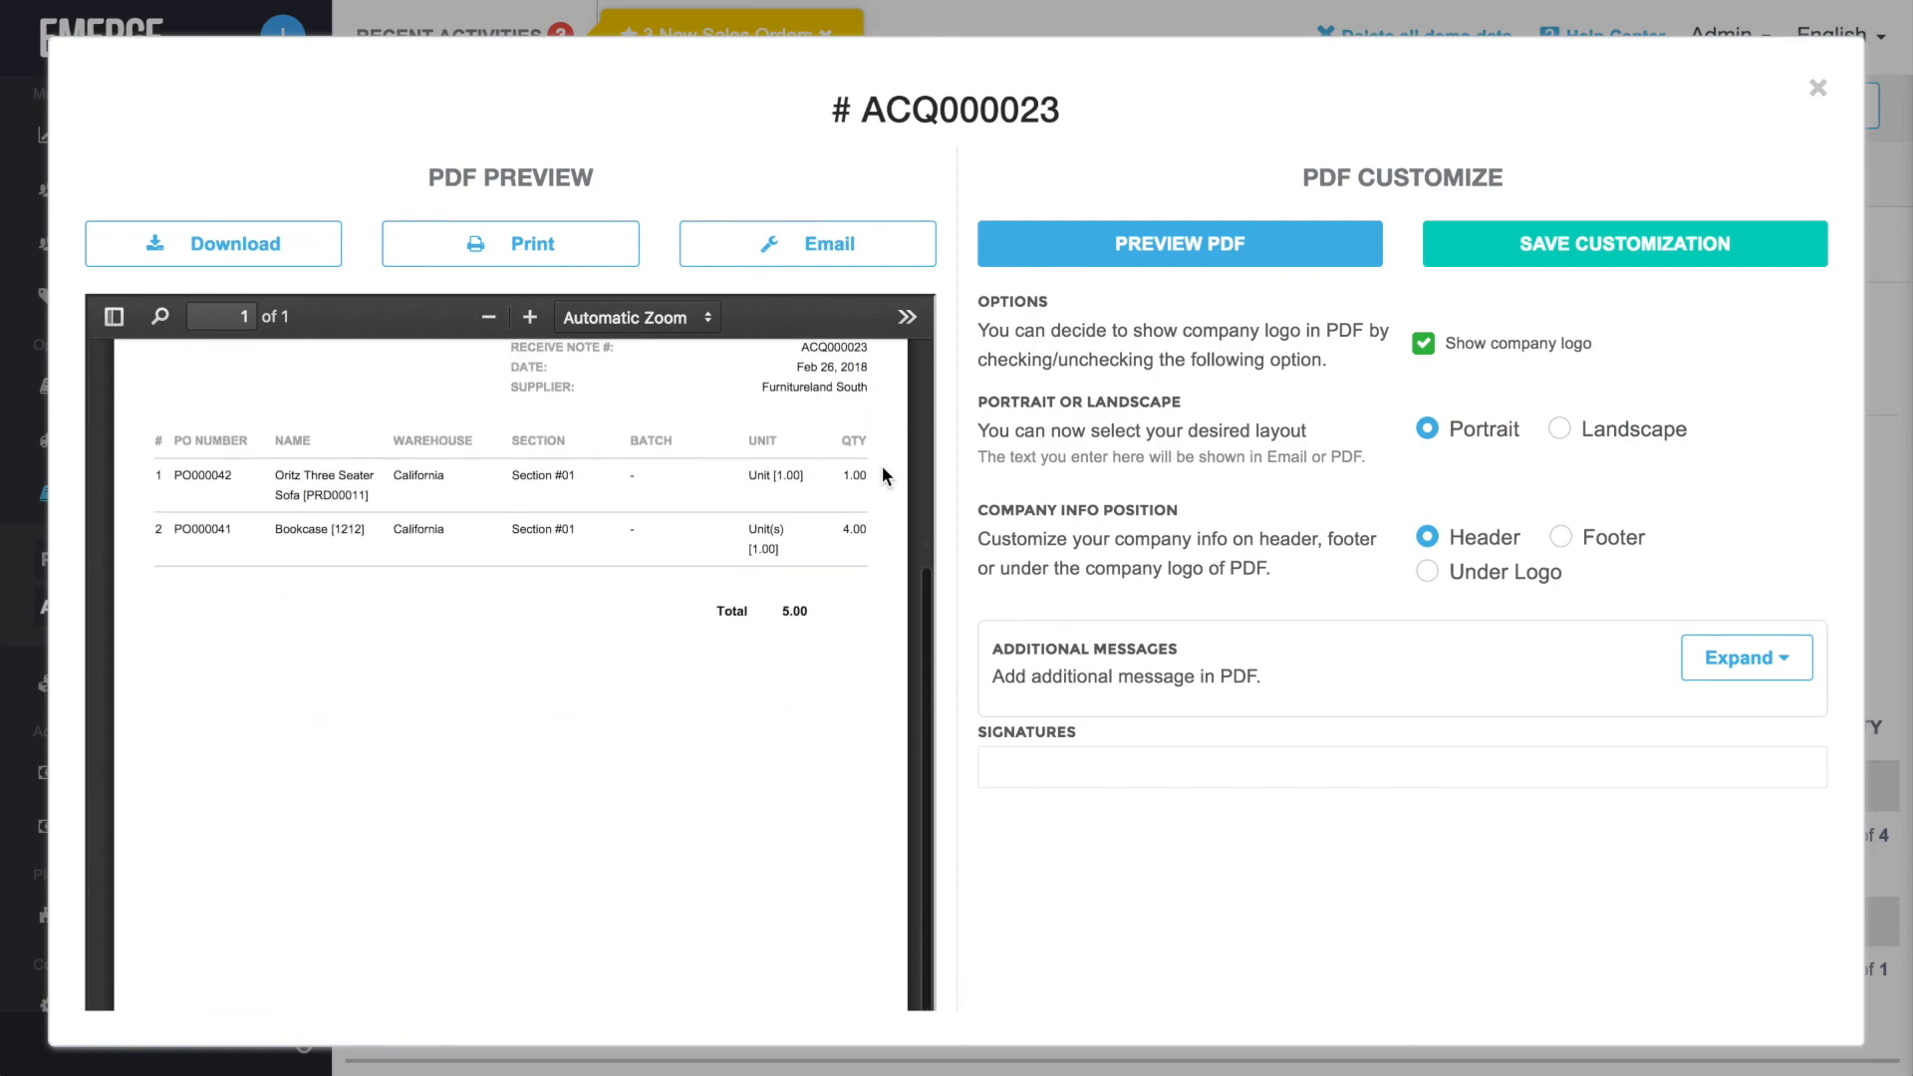